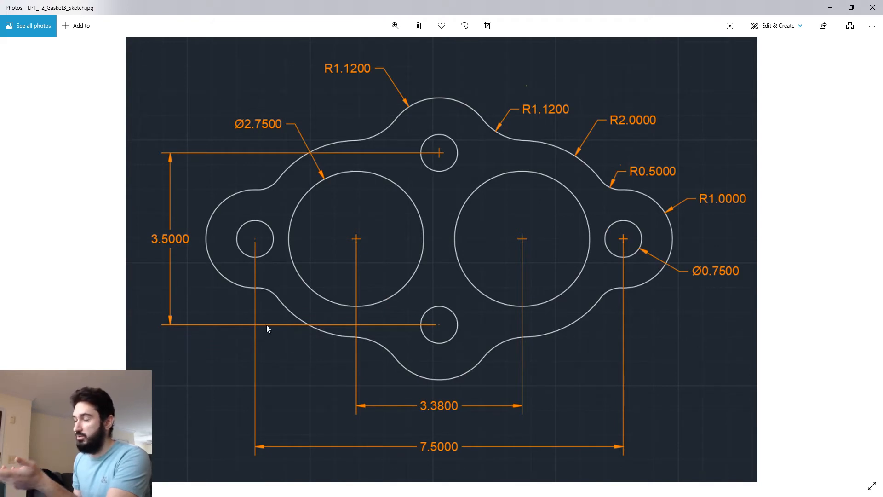
Step: Switch from the gasket reference image to Onshape and start a new sketch on the Top plane
{"action": "double_click", "coordinate": [545, 9]}
{"action": "mouse_move", "coordinate": [390, 40]}
{"action": "left_mouse_down"}
{"action": "mouse_move", "coordinate": [14, 44]}
{"action": "mouse_move", "coordinate": [0, 57]}
{"action": "left_mouse_up"}
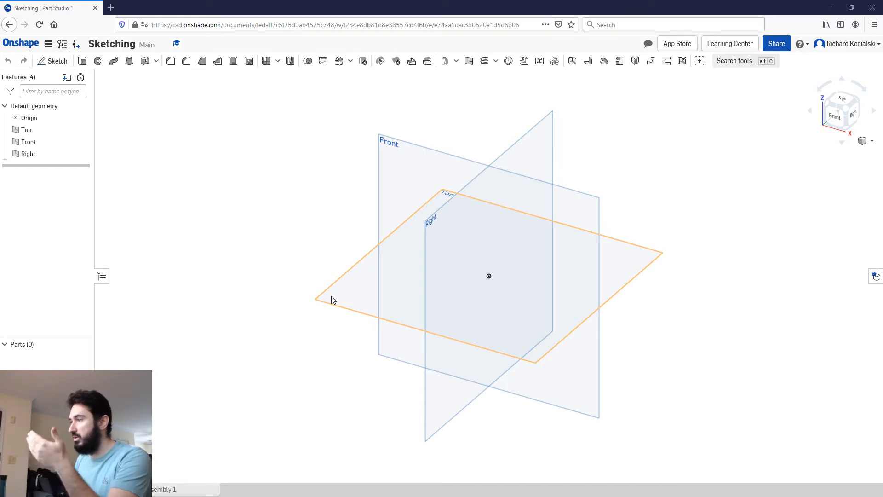
{"action": "left_click", "coordinate": [51, 63]}
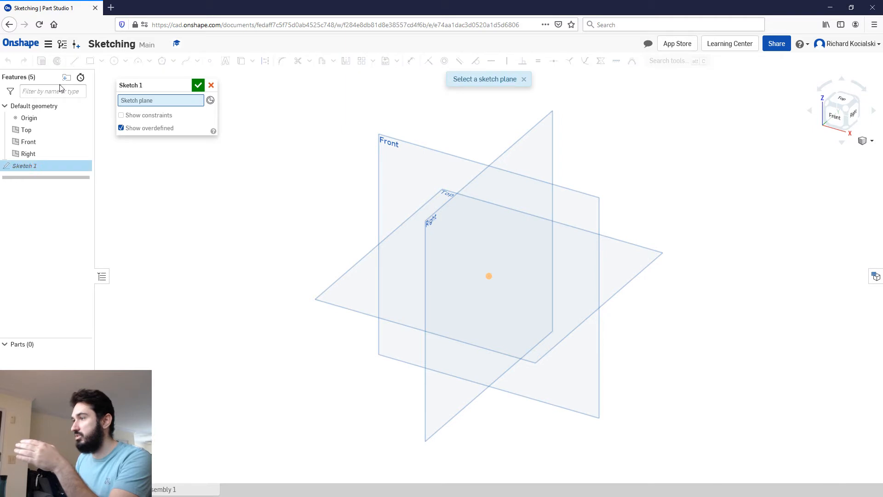
{"action": "left_click", "coordinate": [358, 285]}
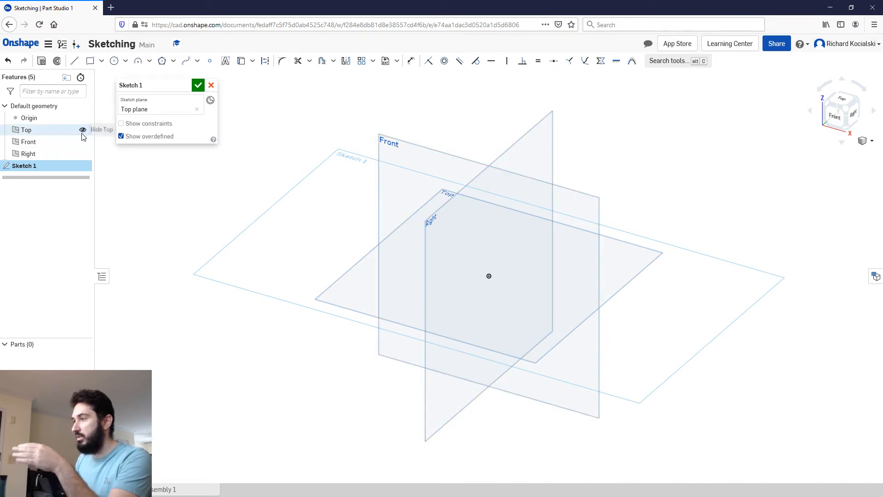
Step: Hide the Top, Front and Right default planes and show the sketch plane from the top
{"action": "left_click", "coordinate": [83, 131]}
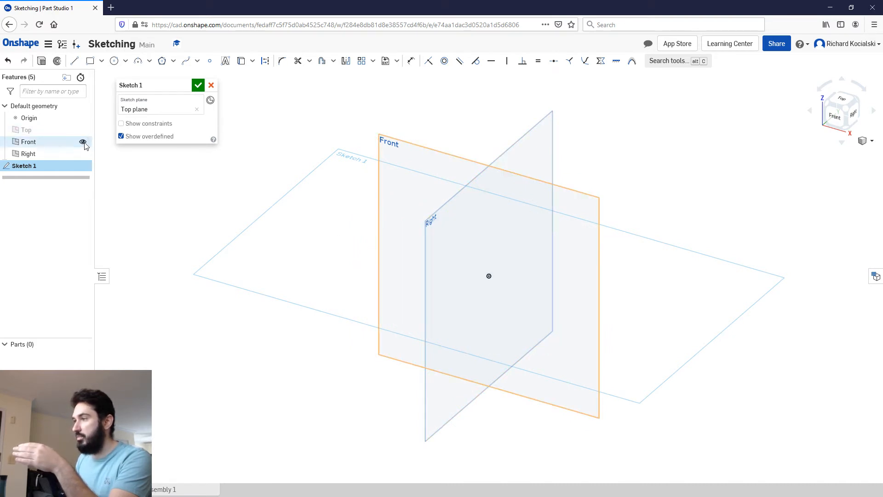
{"action": "left_click", "coordinate": [83, 143]}
{"action": "left_click", "coordinate": [83, 154]}
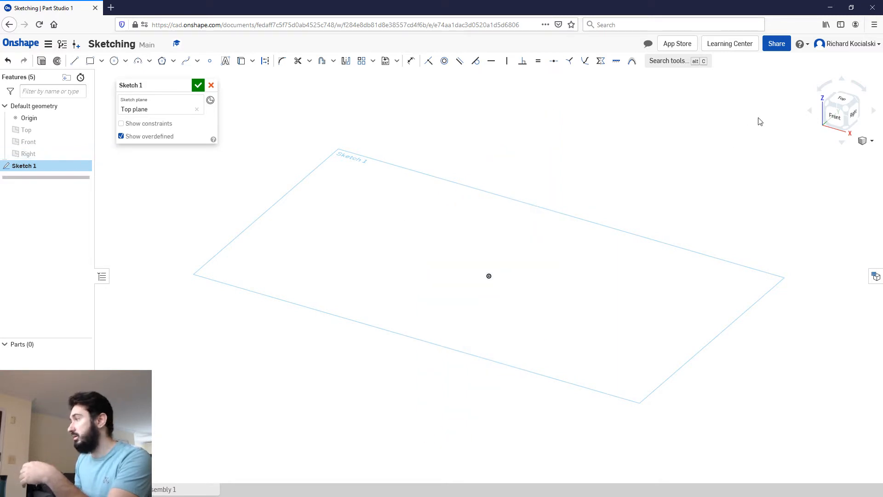
{"action": "left_click", "coordinate": [843, 102]}
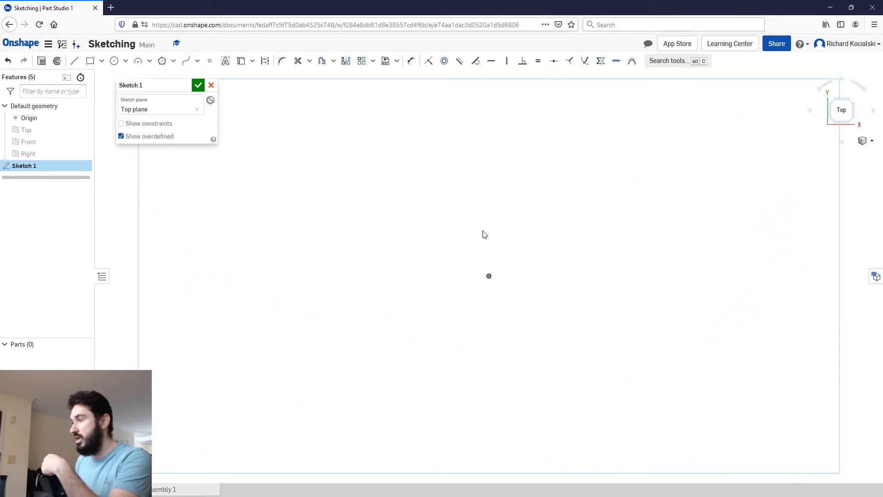
Step: Examine the dimensions and symmetry of the gasket in the reference image LP1_T2_Gasket3_Sketch.jpg, and return to the sketch
{"action": "key", "text": "alt+Tab"}
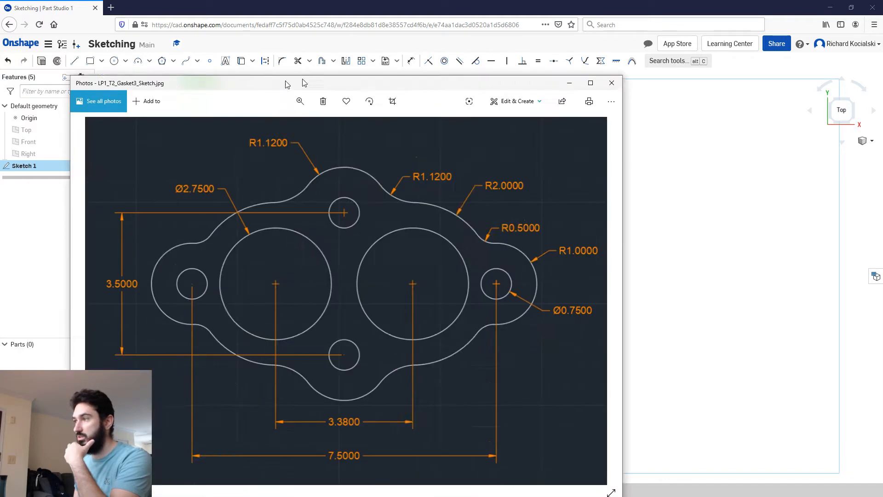
{"action": "mouse_move", "coordinate": [288, 82]}
{"action": "left_mouse_down"}
{"action": "mouse_move", "coordinate": [389, 43]}
{"action": "mouse_move", "coordinate": [428, 53]}
{"action": "left_mouse_up"}
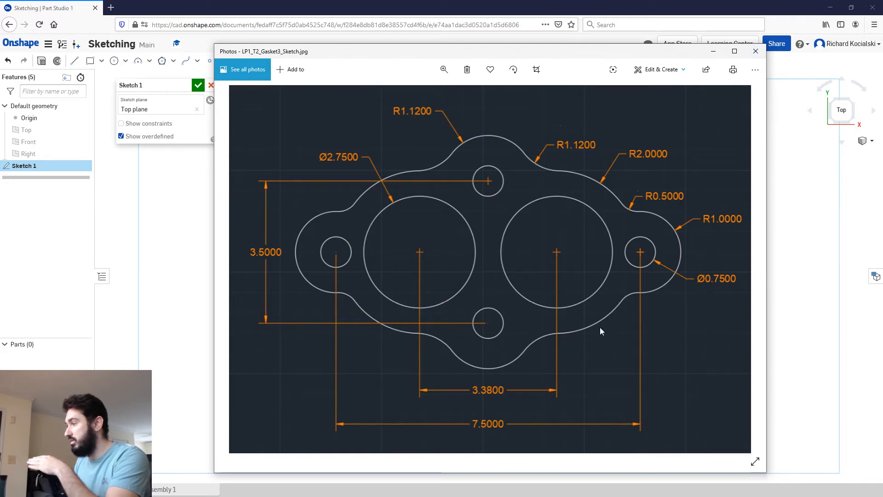
{"action": "left_click_drag", "start_coordinate": [470, 57], "coordinate": [0, 60]}
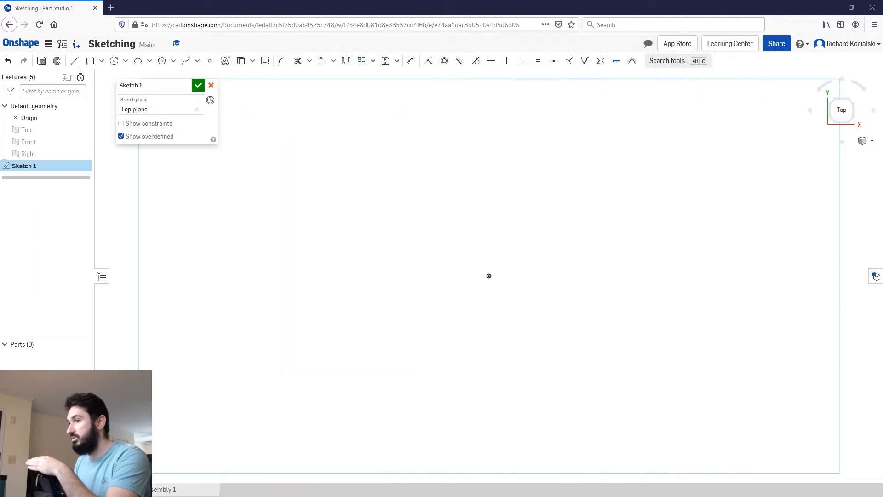
Step: Draw a vertical construction line about 6.16 in long upward from the origin
{"action": "left_click", "coordinate": [72, 63]}
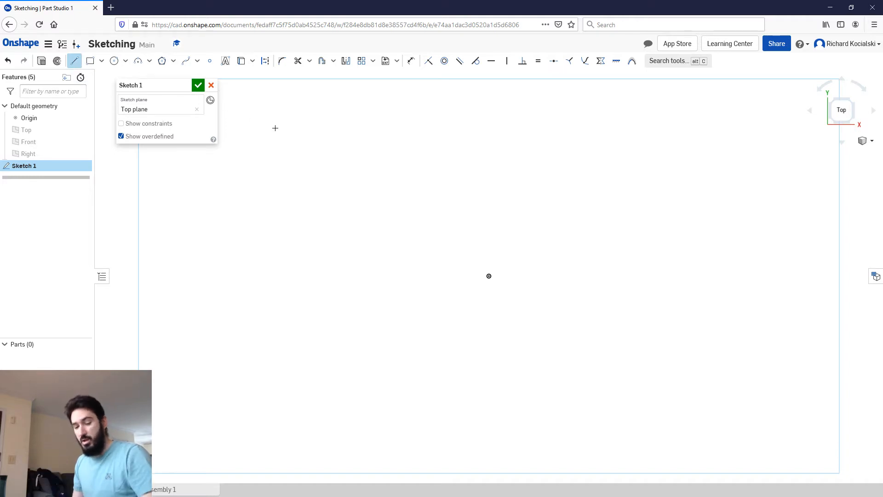
{"action": "left_click", "coordinate": [265, 63]}
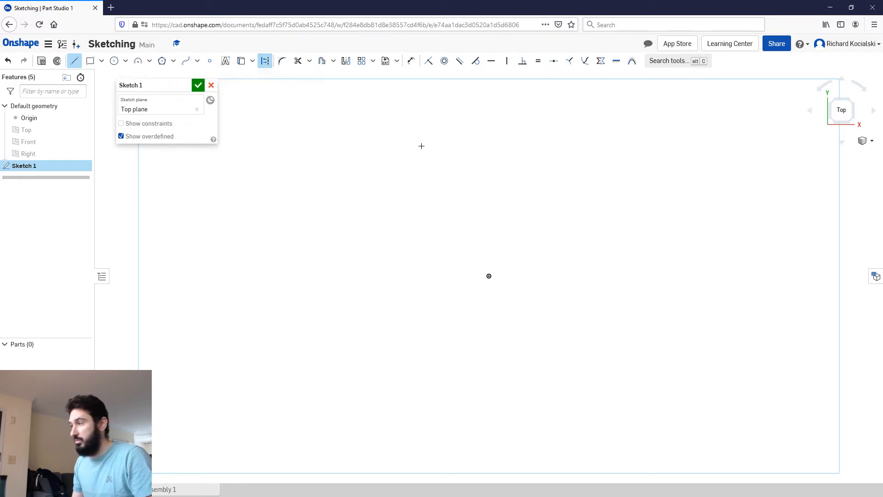
{"action": "scroll", "coordinate": [461, 199], "scroll_direction": "down", "scroll_amount": 4}
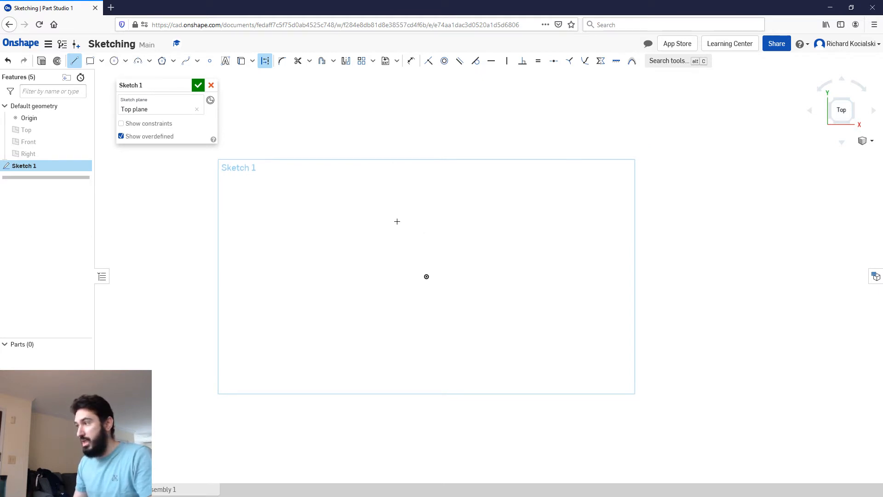
{"action": "mouse_move", "coordinate": [396, 221]}
{"action": "middle_mouse_down"}
{"action": "mouse_move", "coordinate": [437, 180]}
{"action": "mouse_move", "coordinate": [368, 230]}
{"action": "mouse_move", "coordinate": [400, 258]}
{"action": "middle_mouse_up"}
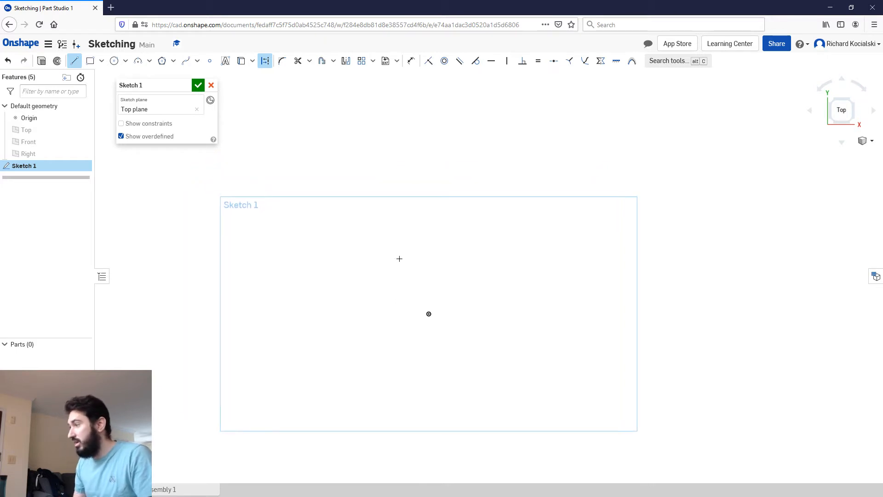
{"action": "left_click", "coordinate": [429, 313]}
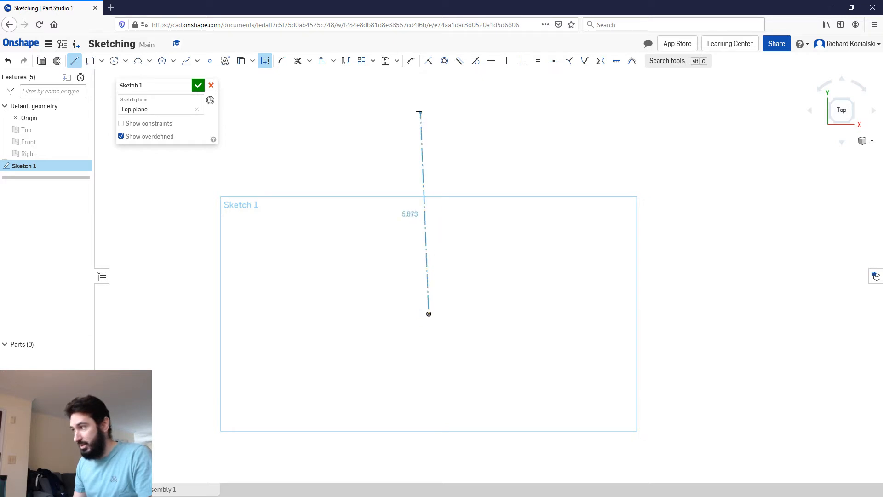
{"action": "left_click", "coordinate": [428, 102]}
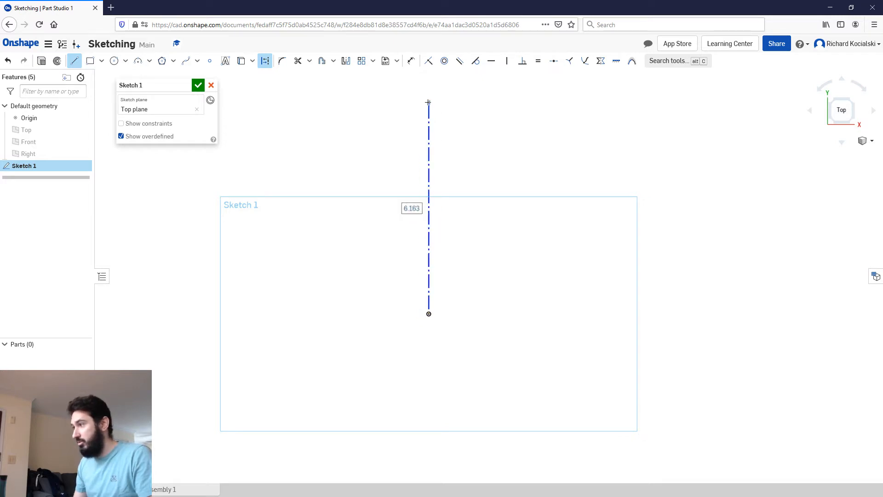
{"action": "key", "text": "Escape"}
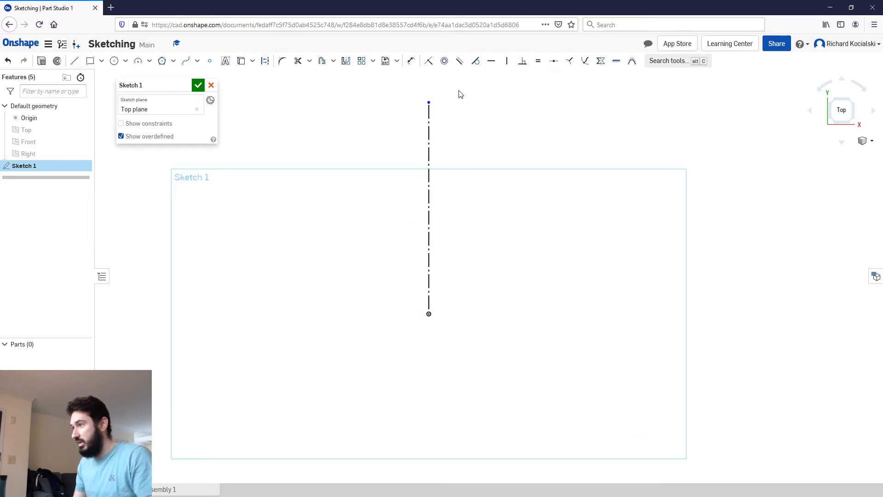
Step: Draw a horizontal construction line about 10.3 in long from the origin toward positive X
{"action": "key", "text": "l"}
{"action": "key", "text": "q"}
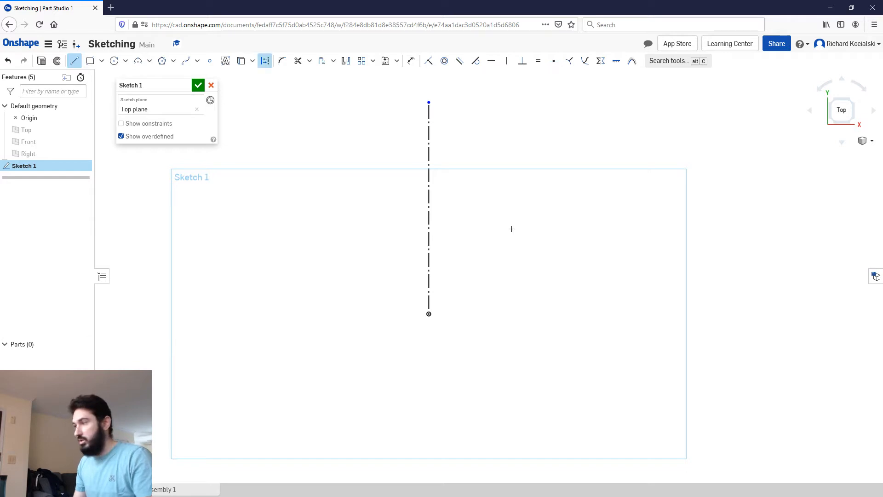
{"action": "left_click", "coordinate": [429, 314]}
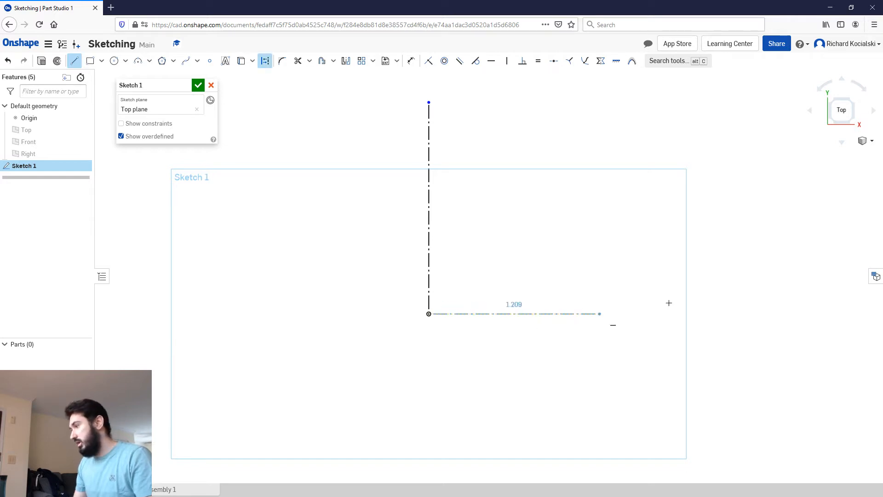
{"action": "left_click", "coordinate": [781, 314]}
{"action": "key", "text": "Escape"}
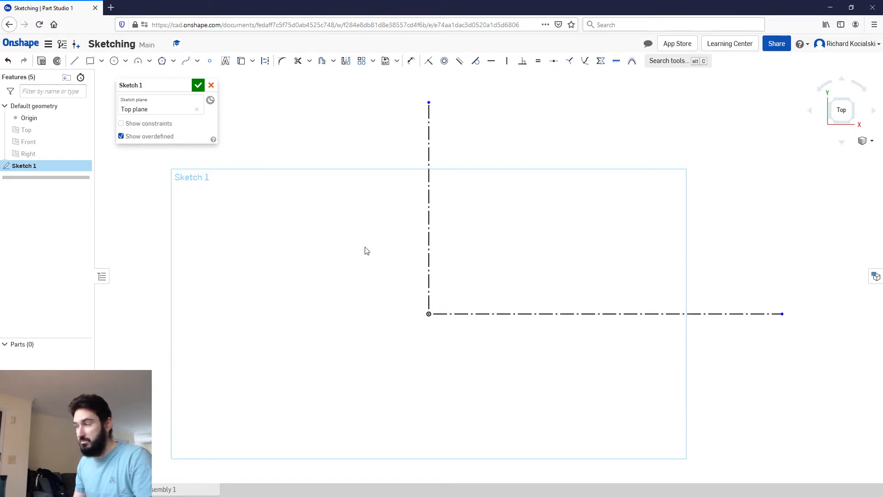
Step: Draw a circle about 2.19 in in diameter on the negative X side, its centre horizontally aligned with the origin
{"action": "left_click", "coordinate": [115, 61]}
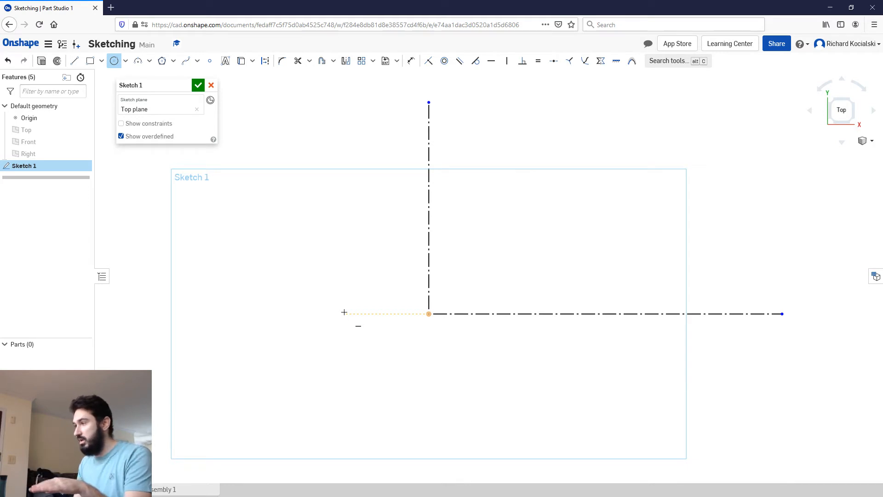
{"action": "left_click", "coordinate": [318, 313]}
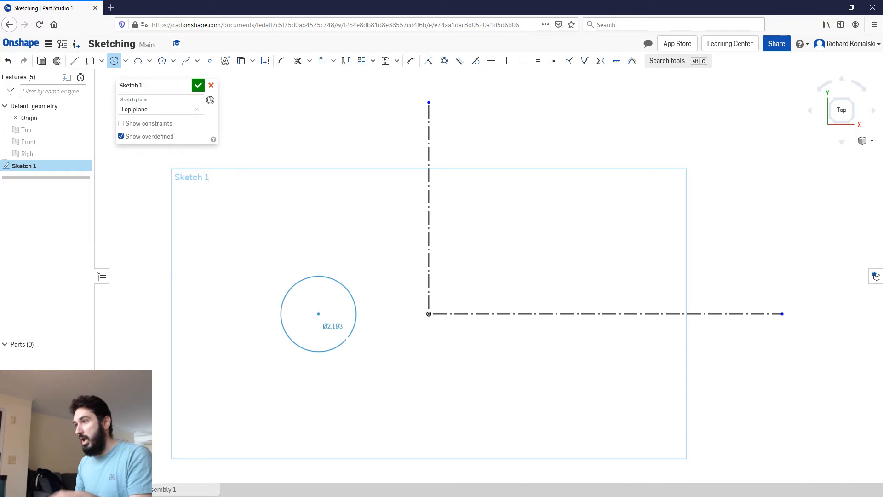
{"action": "left_click", "coordinate": [346, 338]}
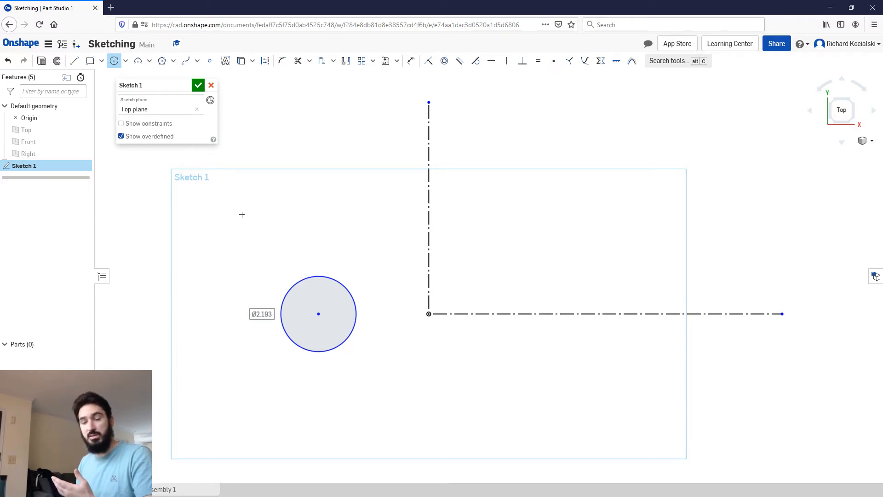
{"action": "key", "text": "Escape"}
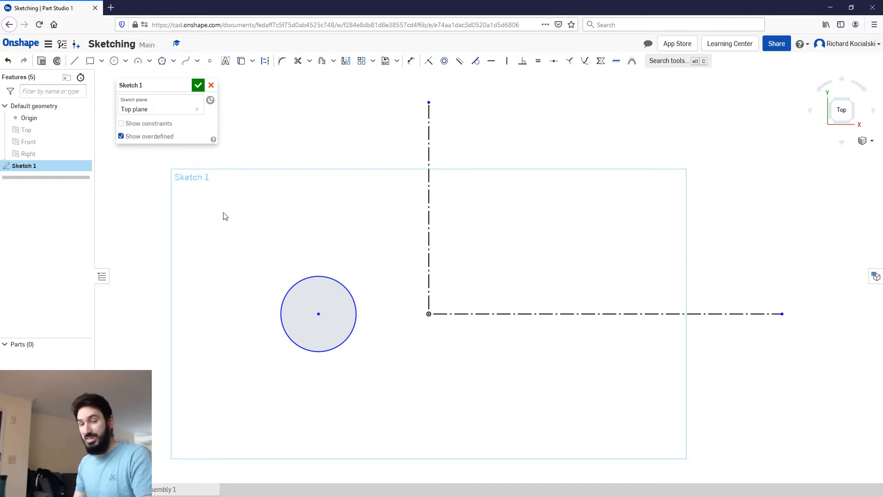
Step: Dimension the circle's diameter as 2.75 in
{"action": "key", "text": "u"}
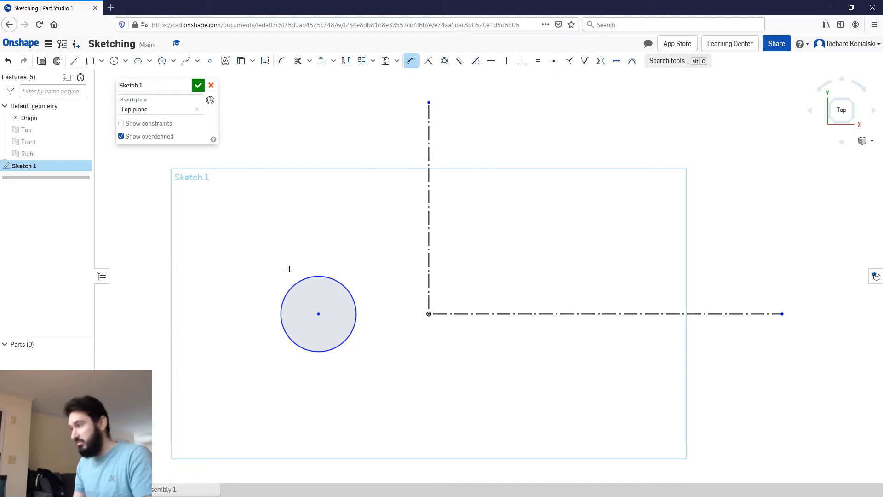
{"action": "left_click", "coordinate": [300, 280]}
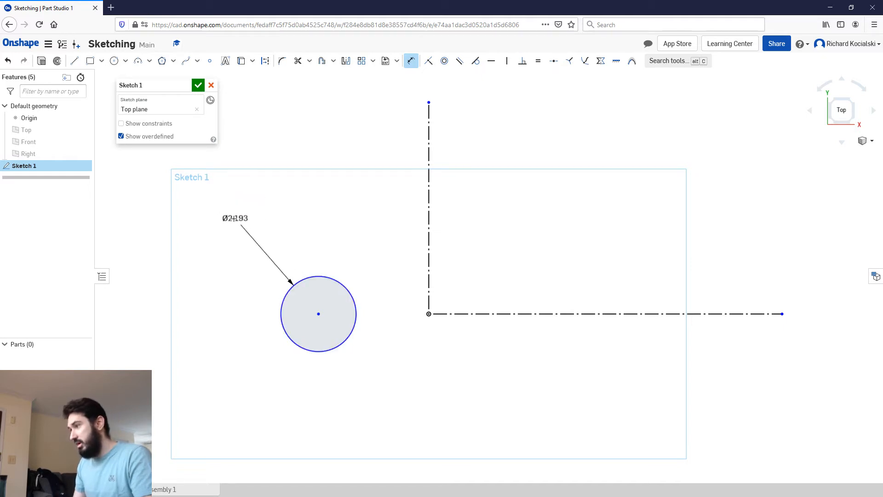
{"action": "left_click", "coordinate": [225, 213]}
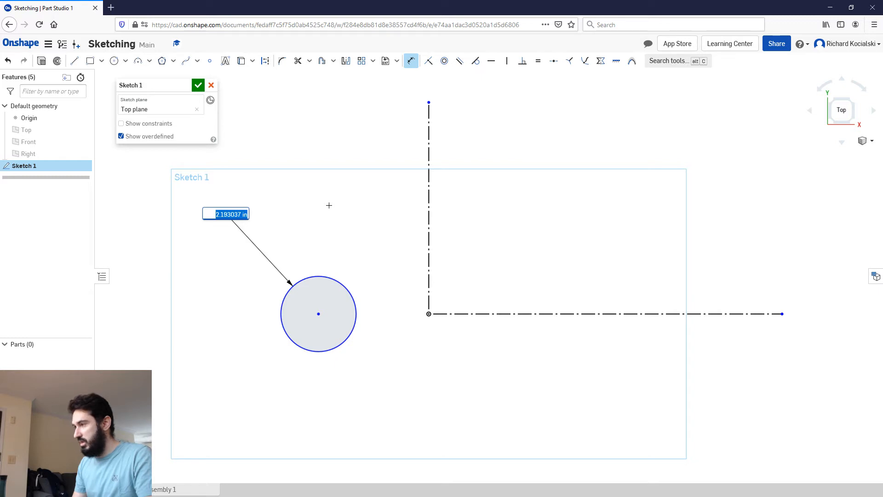
{"action": "type", "text": "2.75"}
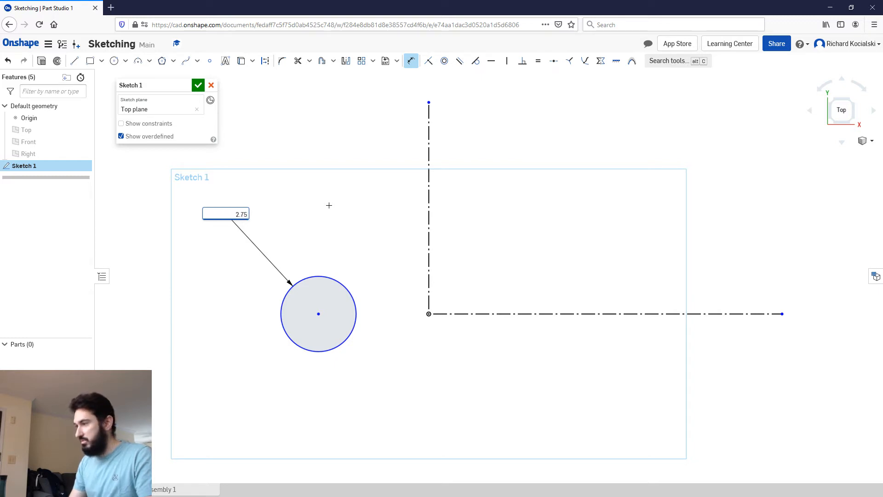
{"action": "key", "text": "Return"}
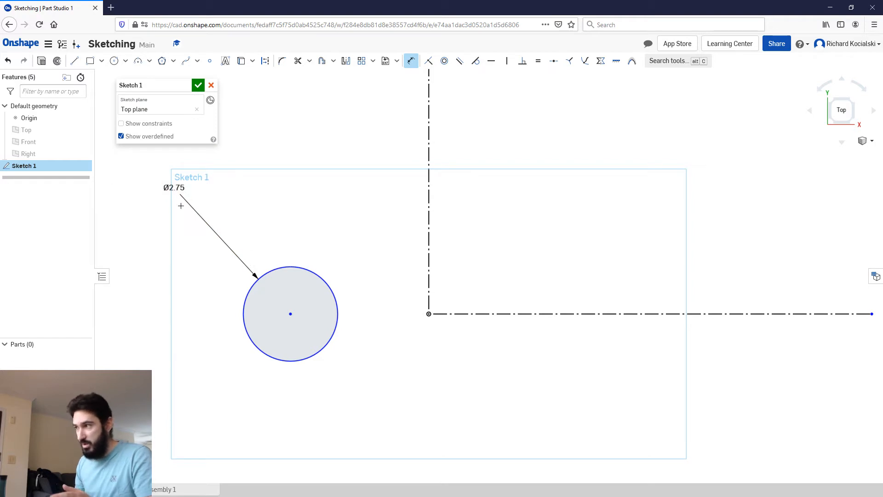
{"action": "key", "text": "Escape"}
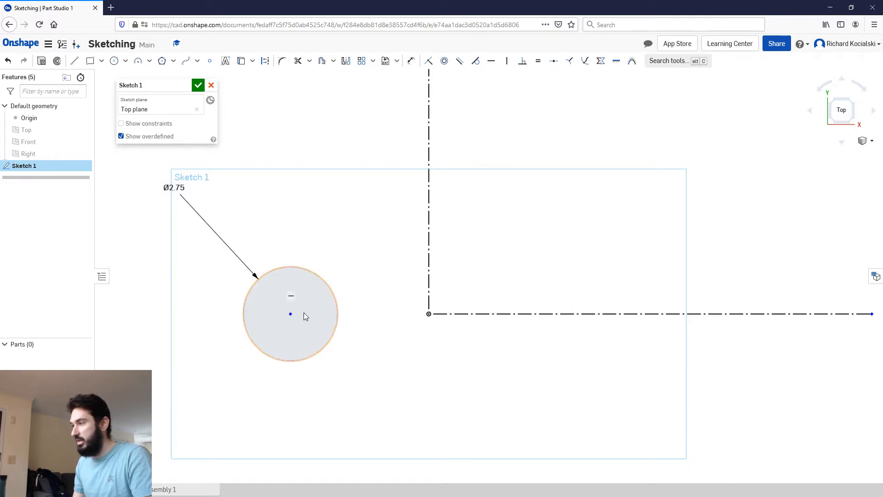
Step: Check the hole sizes and centre spacings in the gasket reference image, and return to the sketch
{"action": "left_click", "coordinate": [114, 61]}
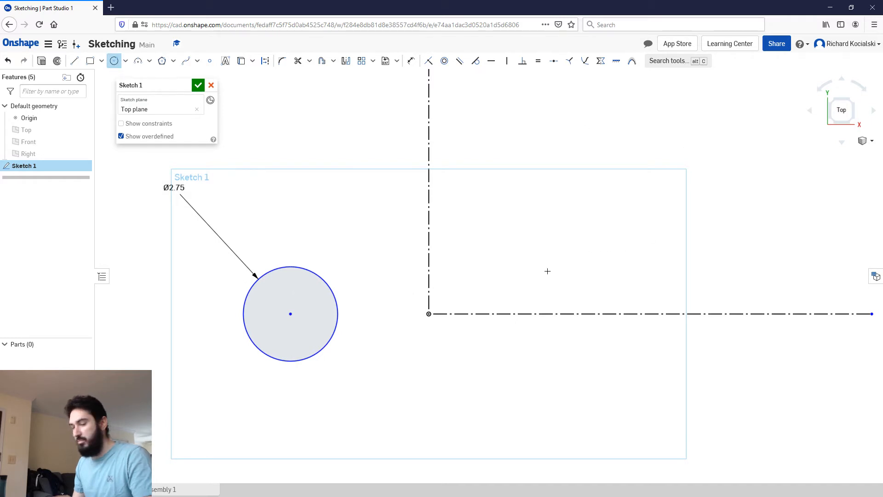
{"action": "key", "text": "Escape"}
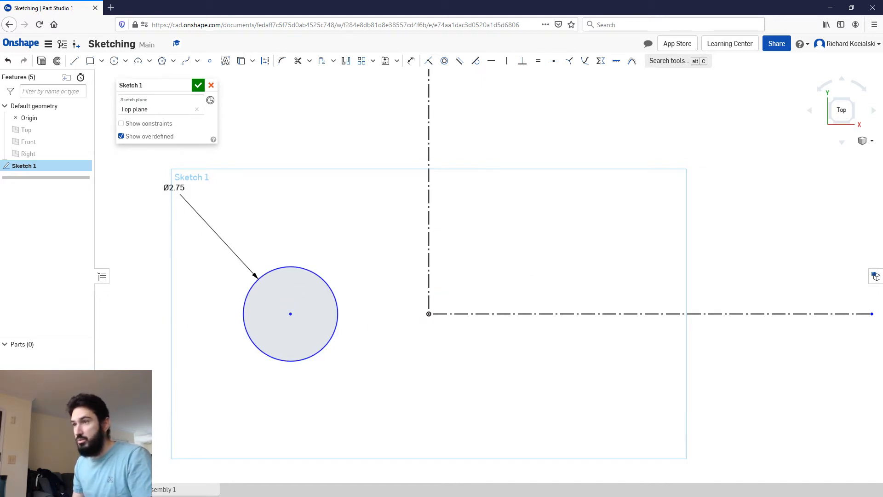
{"action": "left_click_drag", "start_coordinate": [0, 276], "coordinate": [491, 52]}
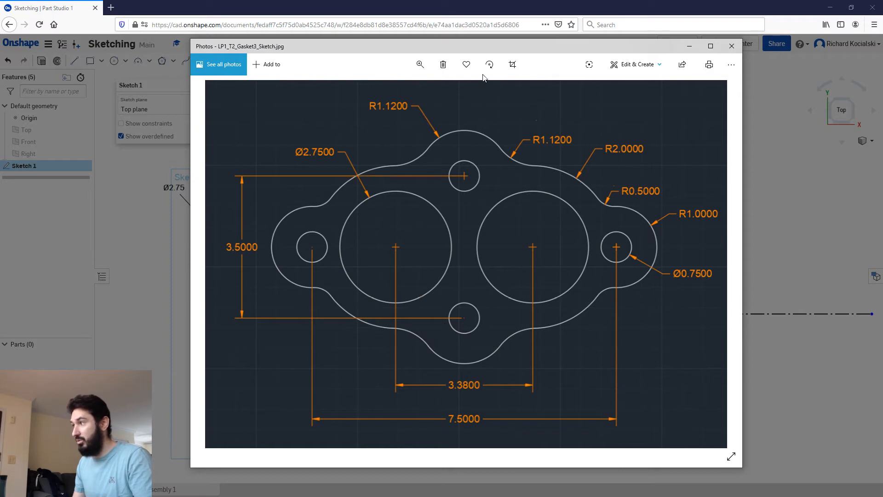
{"action": "left_click_drag", "start_coordinate": [462, 48], "coordinate": [0, 28]}
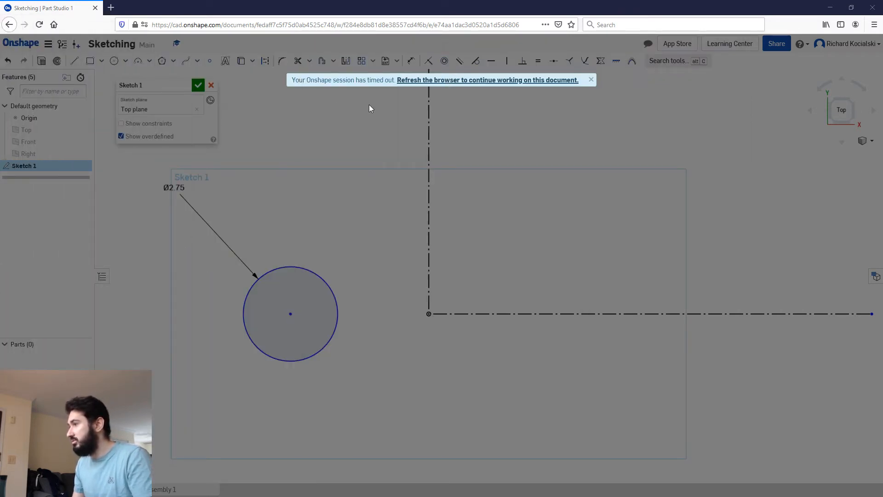
Step: Refresh the timed-out document and reopen Sketch 1 for editing, viewed normal to the Top plane
{"action": "left_click", "coordinate": [417, 82]}
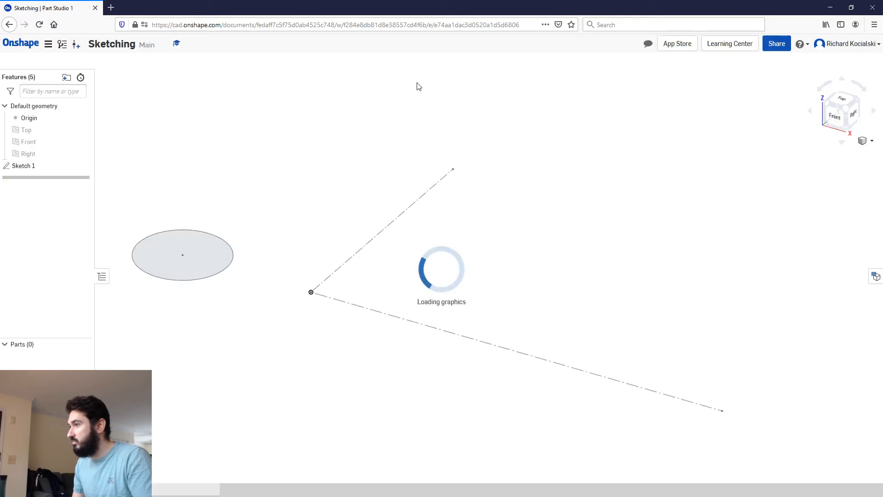
{"action": "left_click", "coordinate": [37, 166]}
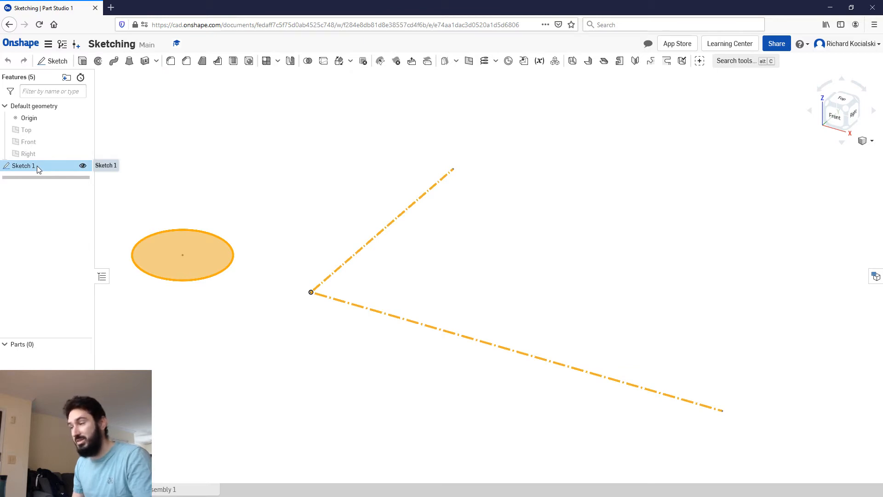
{"action": "right_click", "coordinate": [37, 165]}
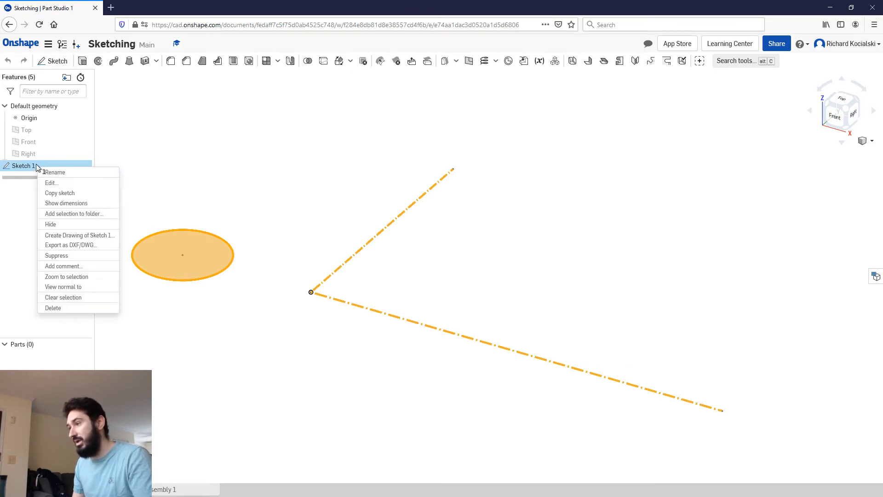
{"action": "left_click", "coordinate": [66, 183]}
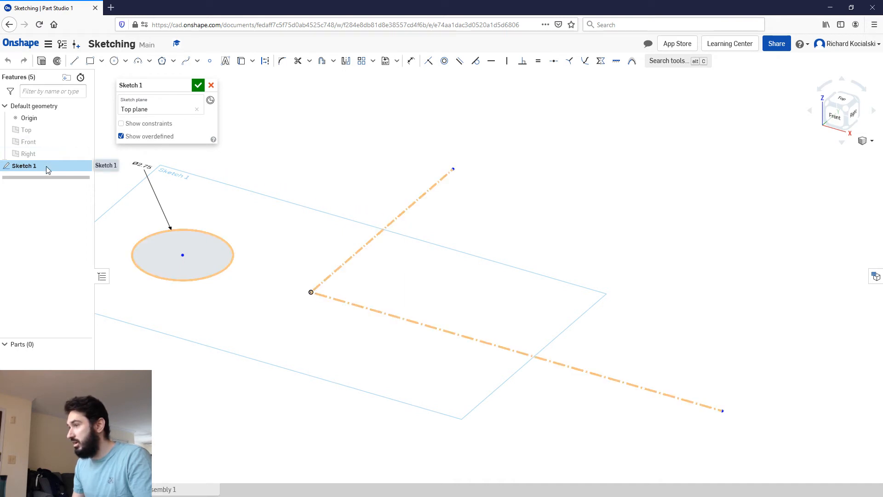
{"action": "left_click", "coordinate": [842, 99]}
{"action": "scroll", "coordinate": [288, 301], "scroll_direction": "down", "scroll_amount": 1}
{"action": "middle_click_drag", "start_coordinate": [288, 300], "coordinate": [359, 207]}
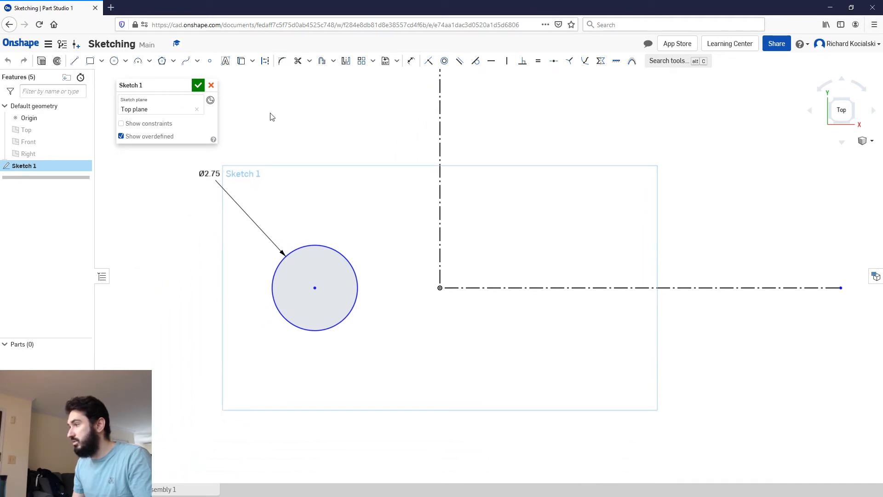
Step: Dimension the horizontal distance from the 2.75 in circle's centre to the origin as 3.38/2 in
{"action": "key", "text": "u"}
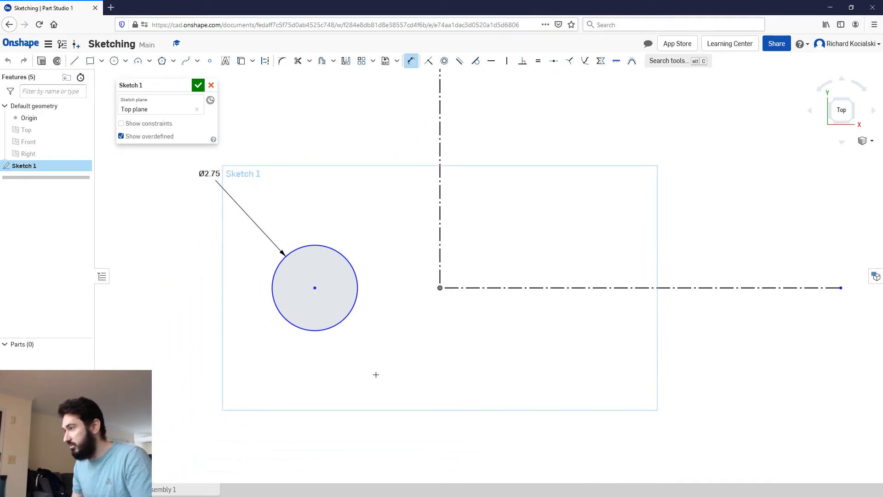
{"action": "left_click", "coordinate": [440, 287]}
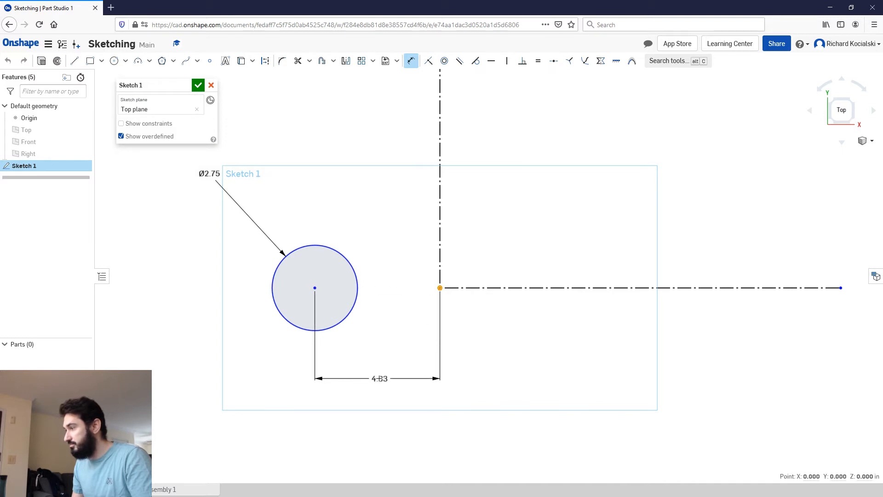
{"action": "left_click", "coordinate": [379, 378]}
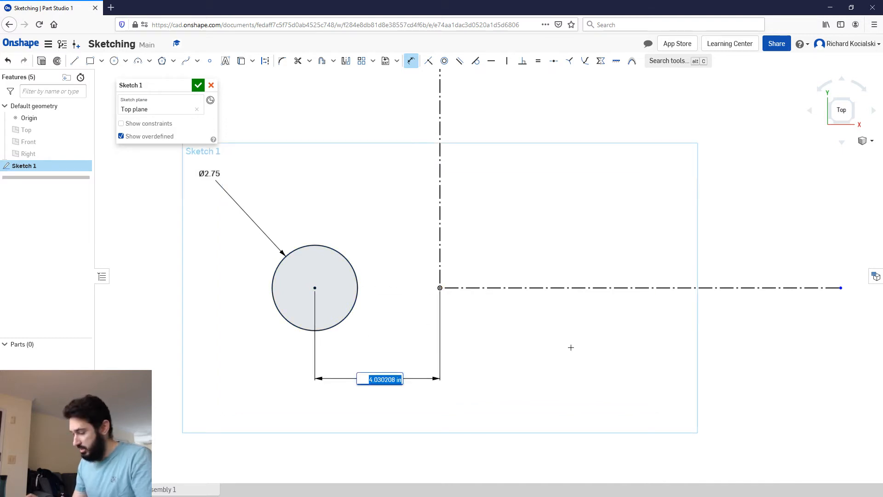
{"action": "type", "text": "3.38"}
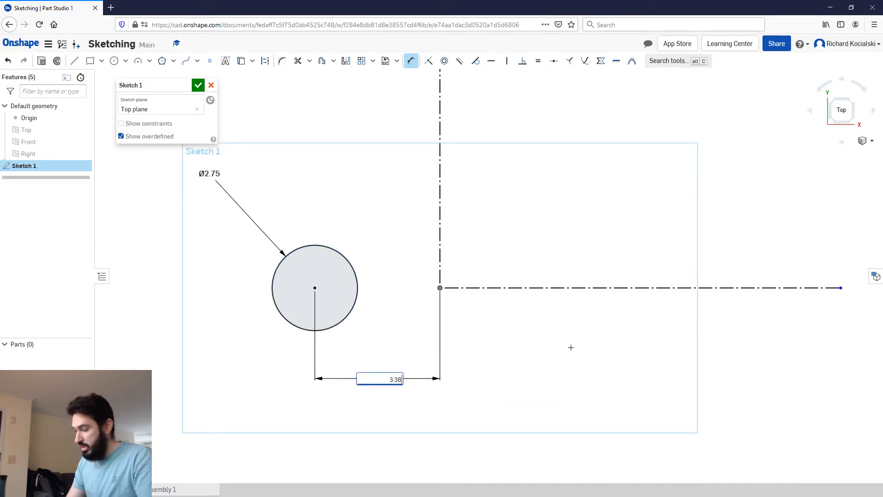
{"action": "type", "text": "/2"}
{"action": "key", "text": "Return"}
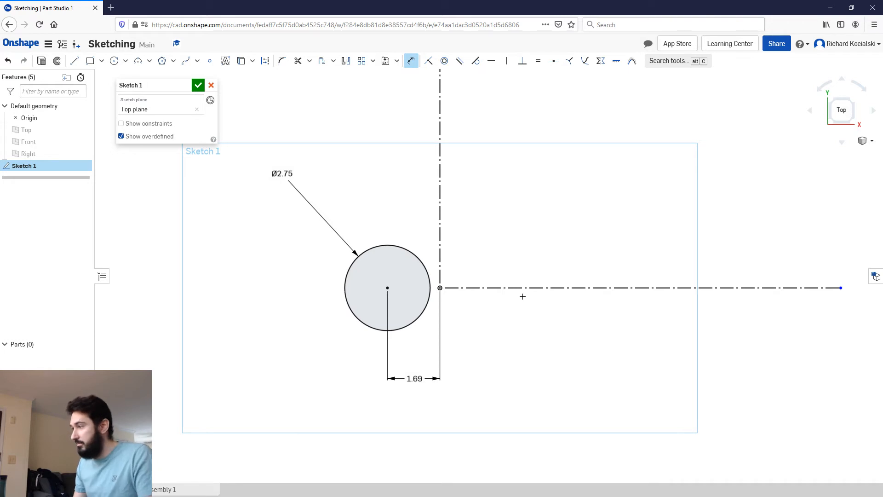
{"action": "key", "text": "Escape"}
Step: Delete the horizontal distance dimension between the 2.75 in circle's centre and the origin
{"action": "mouse_move", "coordinate": [417, 378]}
{"action": "left_mouse_down"}
{"action": "mouse_move", "coordinate": [420, 346]}
{"action": "mouse_move", "coordinate": [429, 368]}
{"action": "left_mouse_up"}
{"action": "left_click", "coordinate": [419, 347]}
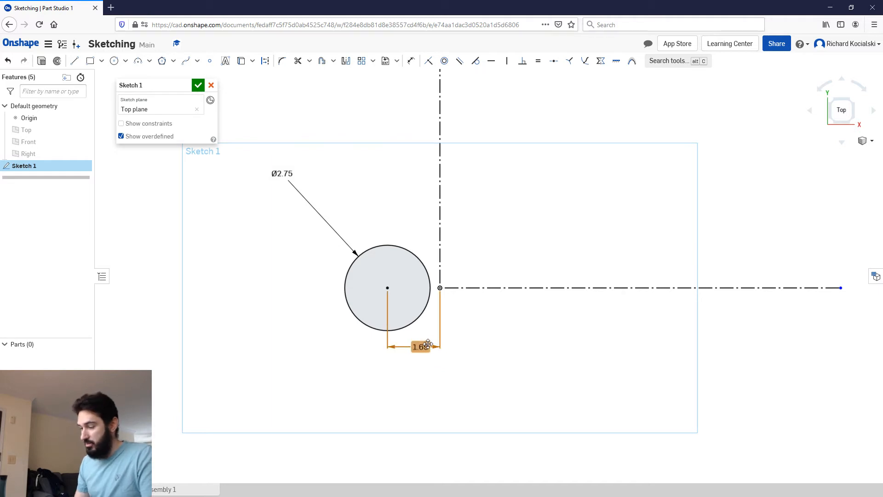
{"action": "key", "text": "Delete"}
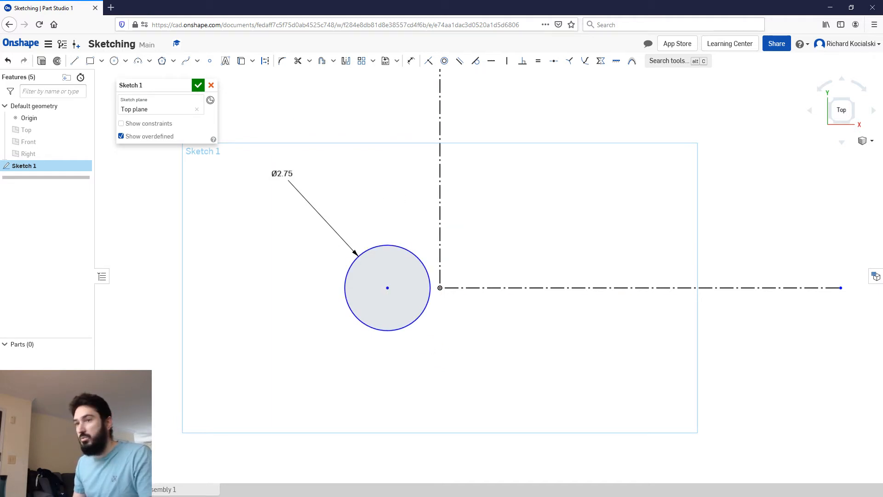
Step: Draw a circle about 1.35 in in diameter beyond the 2.75 in circle on the negative X side, its centre horizontally aligned with the origin
{"action": "left_click", "coordinate": [116, 62]}
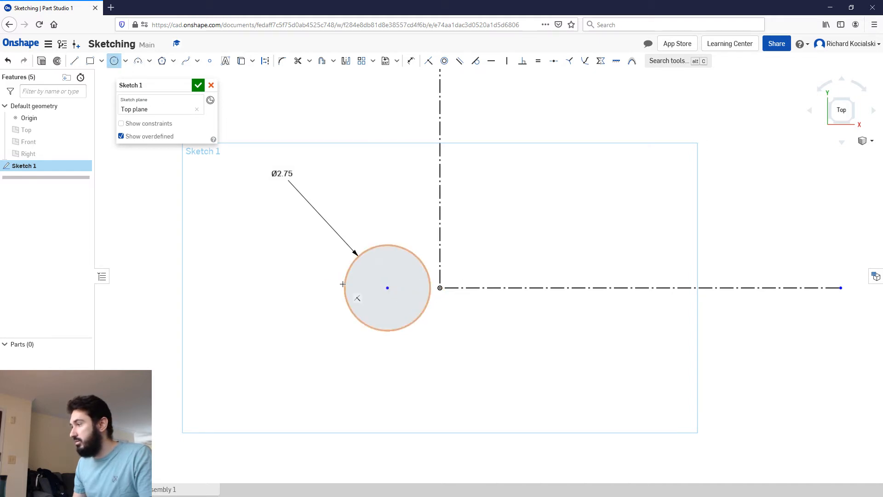
{"action": "left_click", "coordinate": [278, 288]}
{"action": "left_click", "coordinate": [299, 291]}
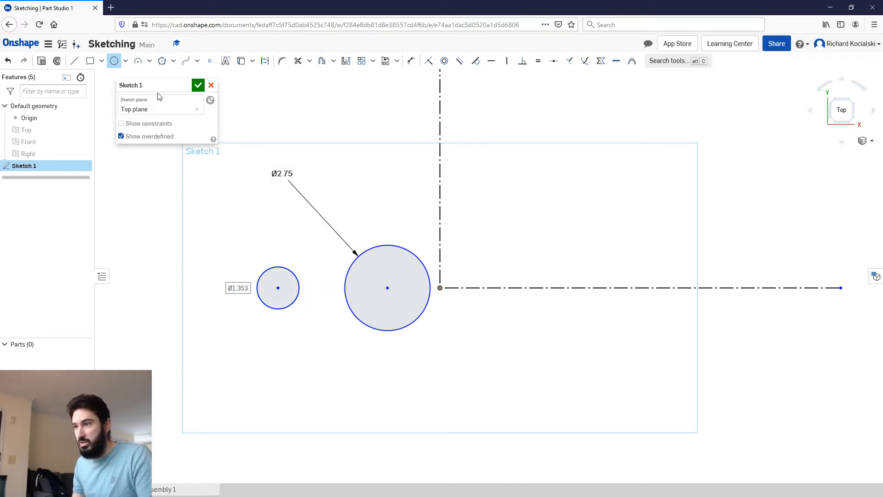
Step: Dimension the new outer circle's diameter as 0.75 in
{"action": "key", "text": "d"}
{"action": "left_click", "coordinate": [268, 269]}
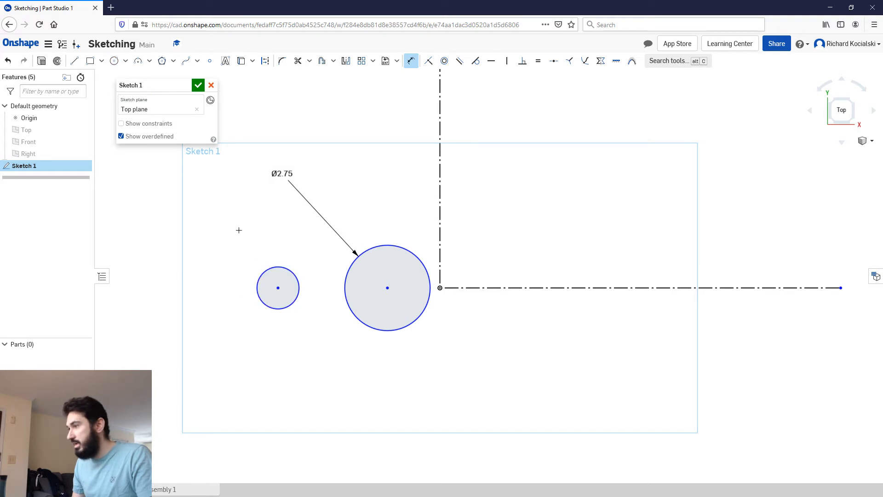
{"action": "left_click", "coordinate": [218, 217]}
{"action": "type", "text": "1.5"}
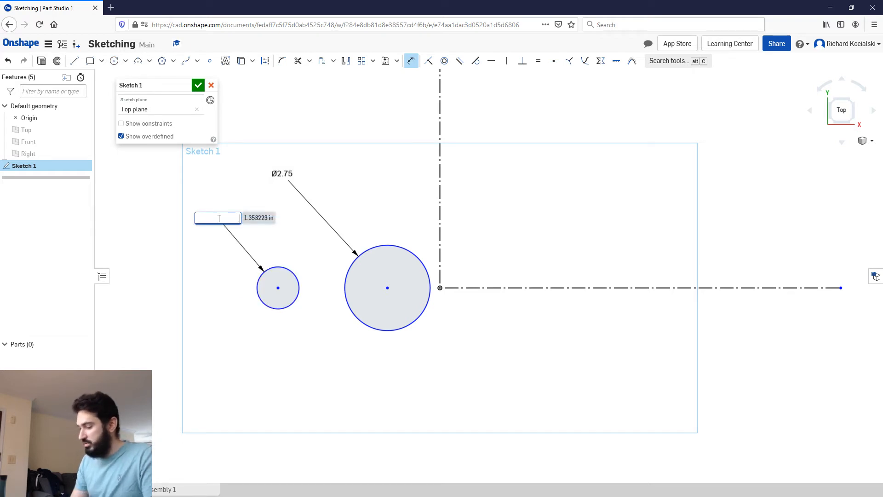
{"action": "key", "text": "Return"}
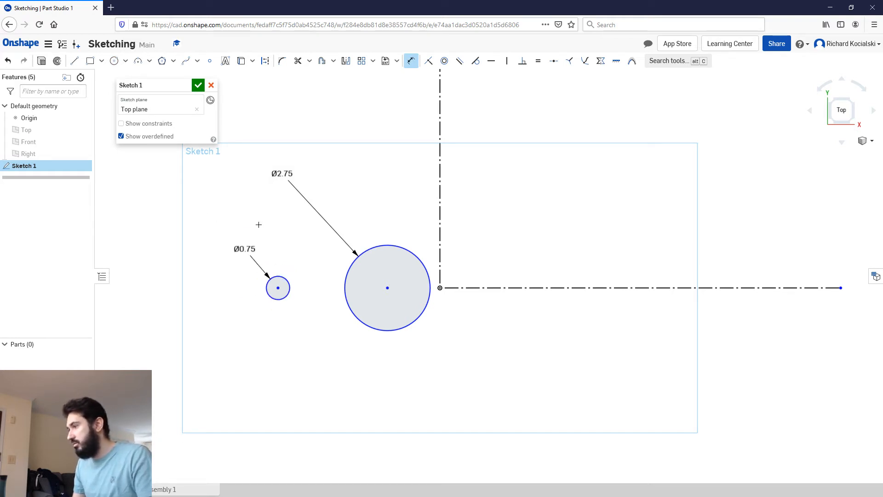
{"action": "key", "text": "Escape"}
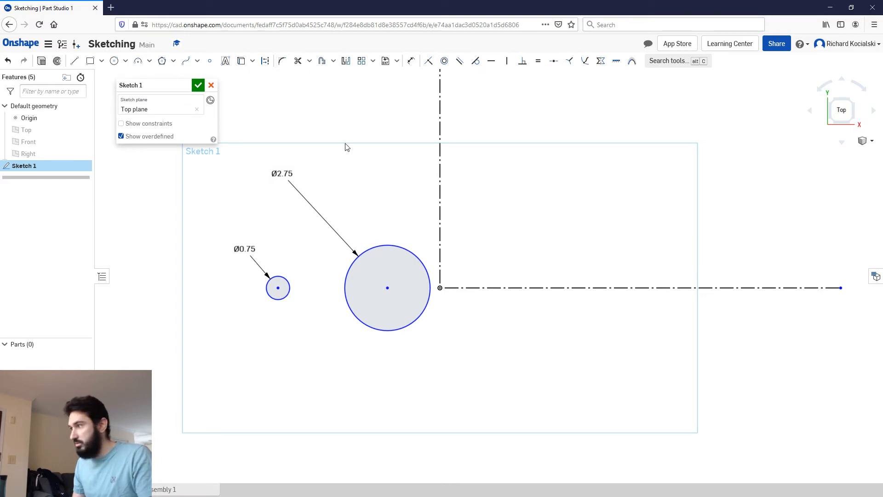
Step: Position the 0.75 in circle's centre 3.75 in horizontally from the origin with a dimension, and delete that dimension
{"action": "key", "text": "u"}
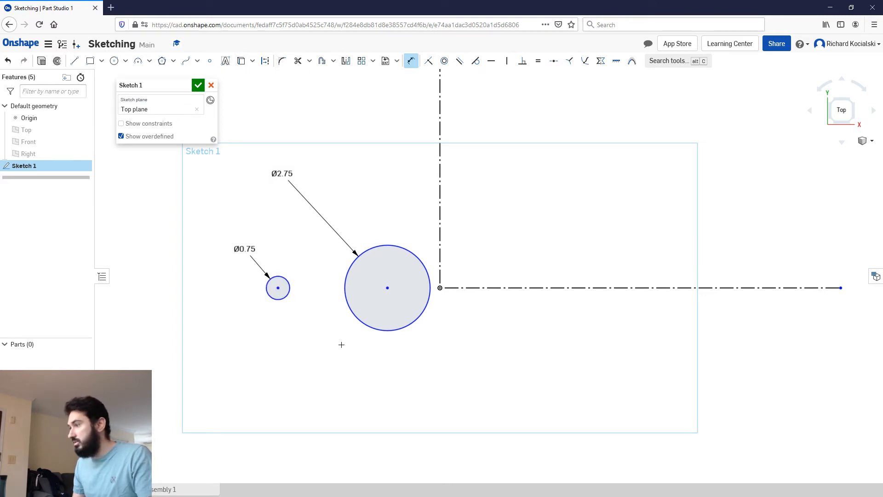
{"action": "left_click", "coordinate": [440, 288]}
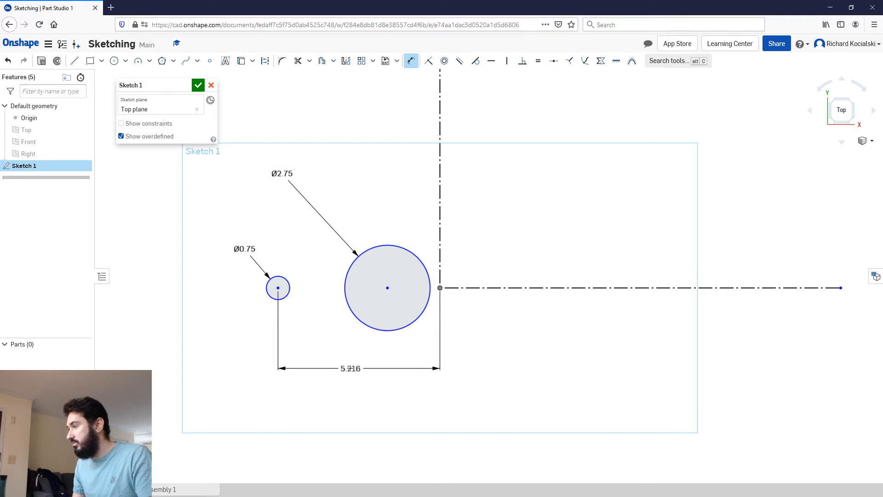
{"action": "left_click", "coordinate": [351, 368]}
{"action": "type", "text": "3.75"}
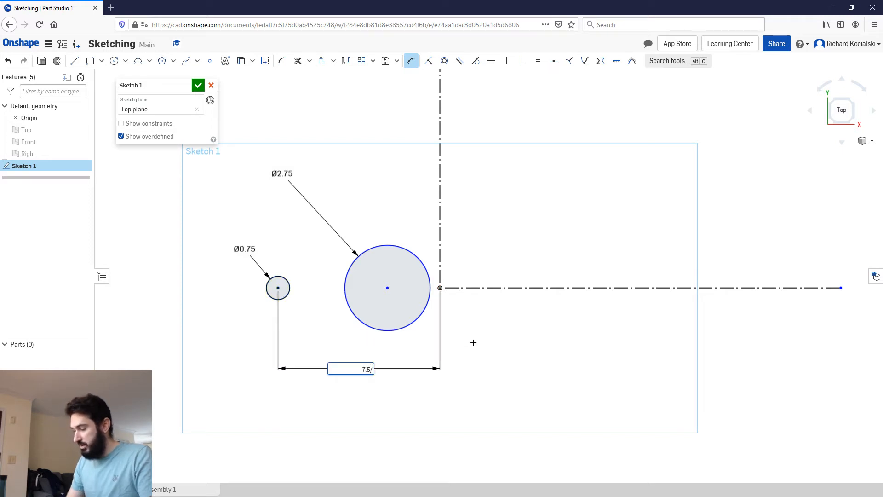
{"action": "key", "text": "Return"}
{"action": "key", "text": "Escape"}
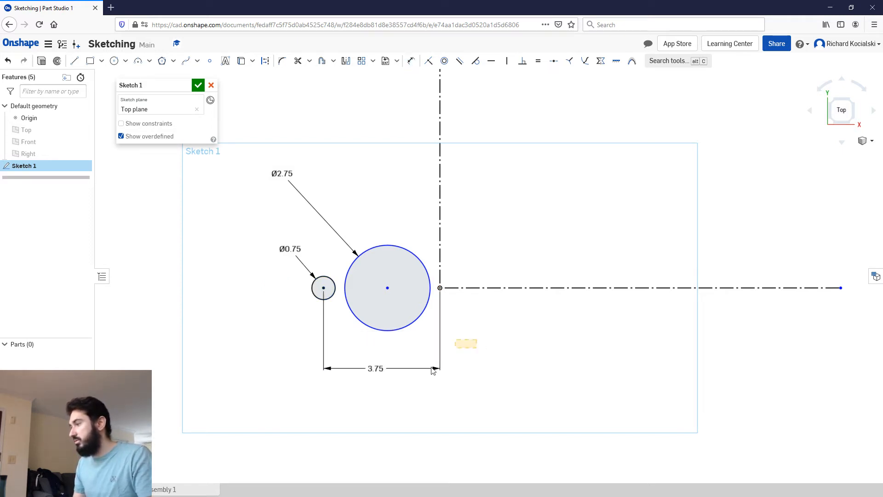
{"action": "left_click", "coordinate": [393, 369]}
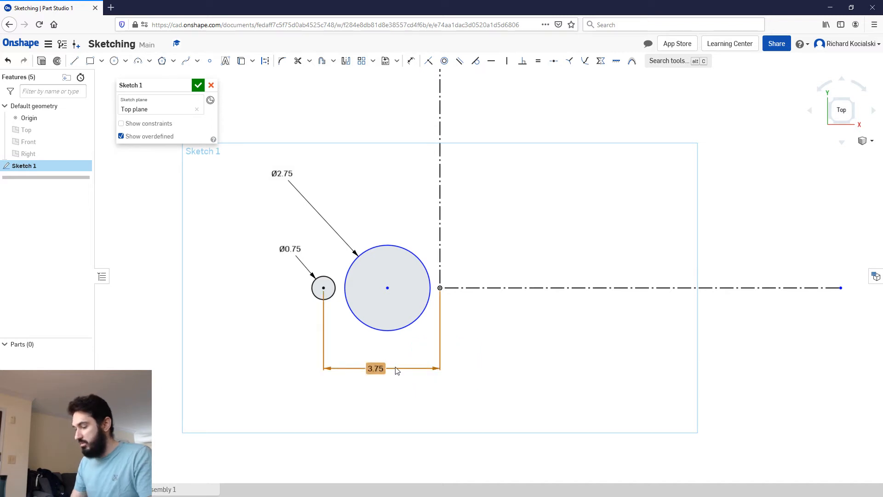
{"action": "key", "text": "Delete"}
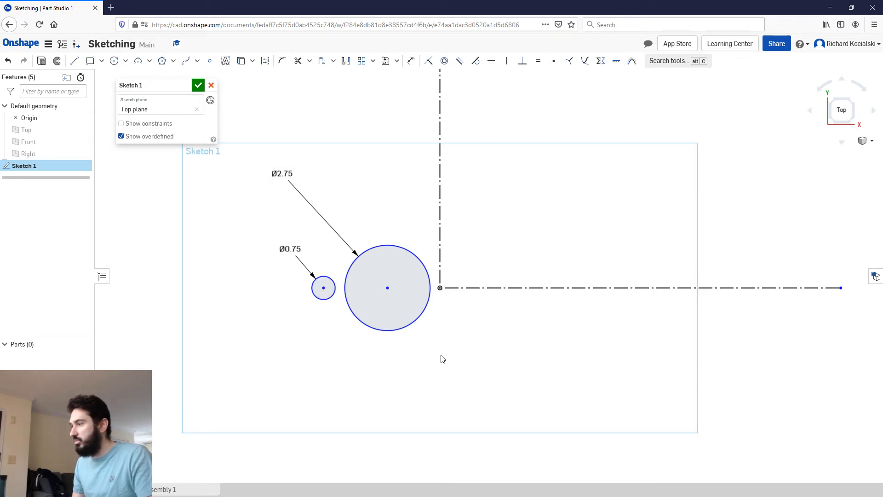
Step: Draw a circle about 2.27 in in diameter on the negative Y side, its centre vertically aligned with the origin
{"action": "left_click", "coordinate": [114, 60]}
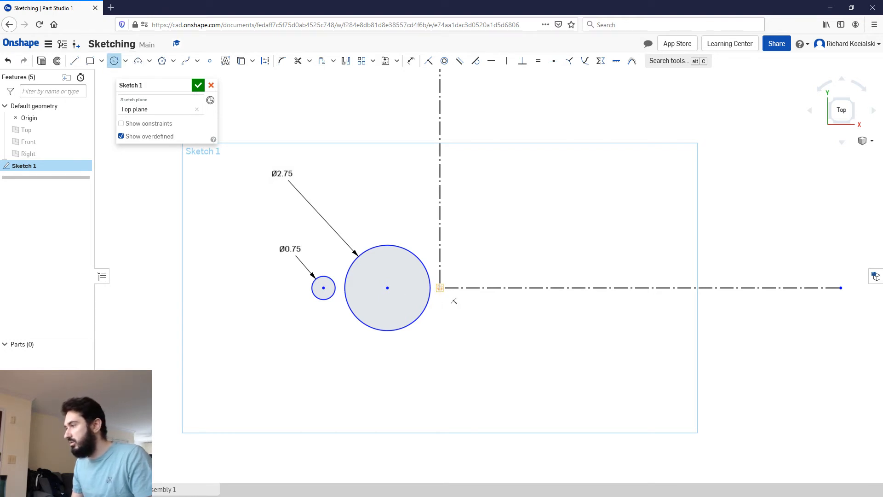
{"action": "left_click", "coordinate": [440, 356]}
{"action": "left_click", "coordinate": [474, 361]}
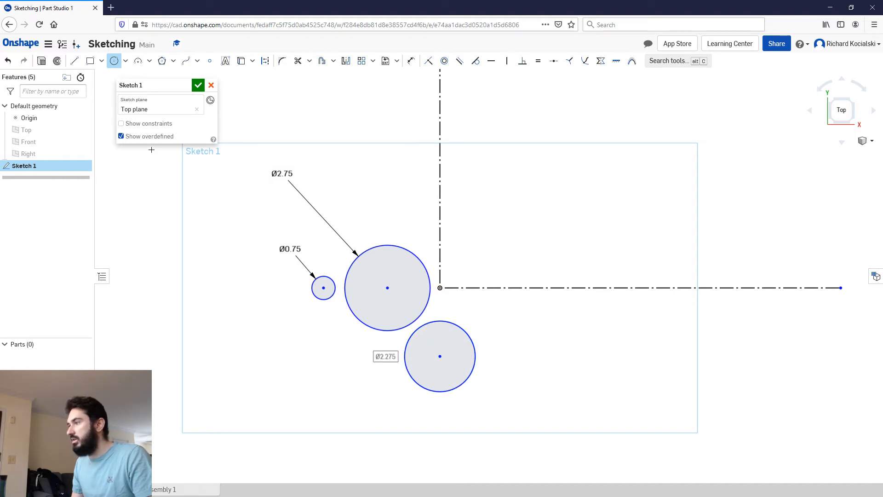
{"action": "key", "text": "Escape"}
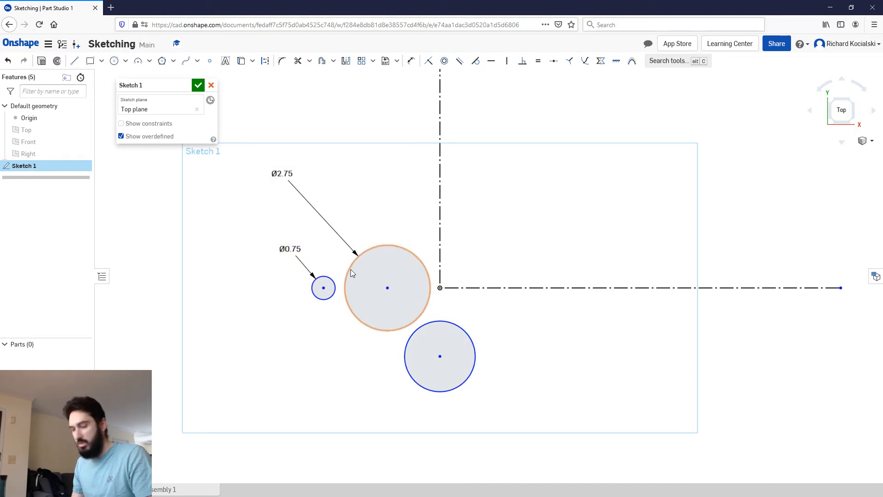
Step: Dimension the diameter of the circle on the negative Y side as 0.75 in
{"action": "key", "text": "d"}
{"action": "left_click", "coordinate": [470, 377]}
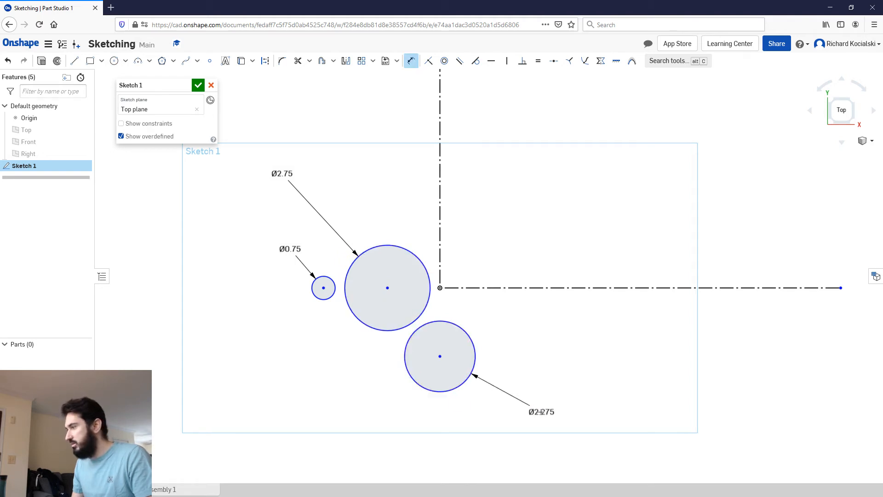
{"action": "left_click", "coordinate": [542, 412]}
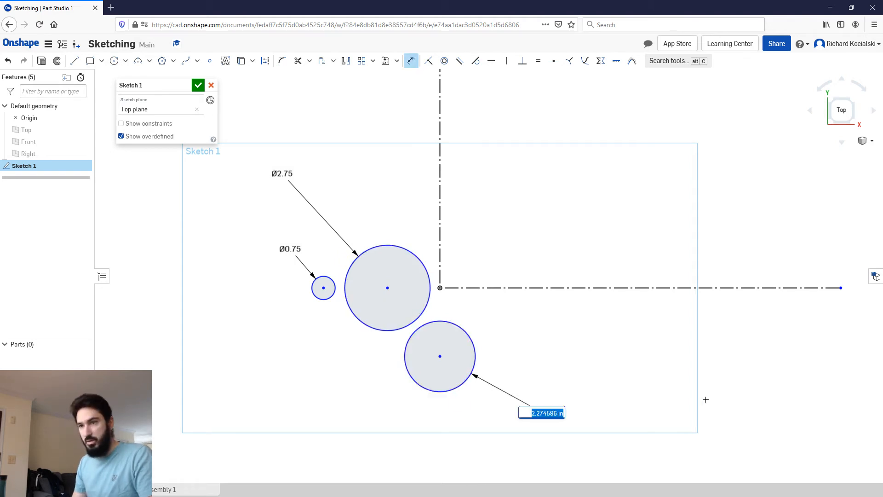
{"action": "key", "text": "BackSpace"}
{"action": "key", "text": "Return"}
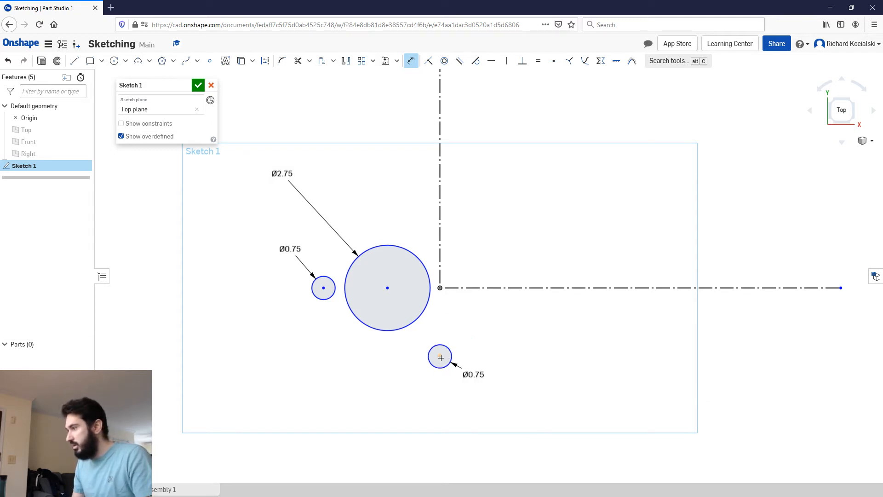
Step: Position the negative Y side circle's centre 1.75 in vertically from the origin with a dimension, and delete that dimension
{"action": "left_click", "coordinate": [440, 289]}
{"action": "left_click", "coordinate": [440, 356]}
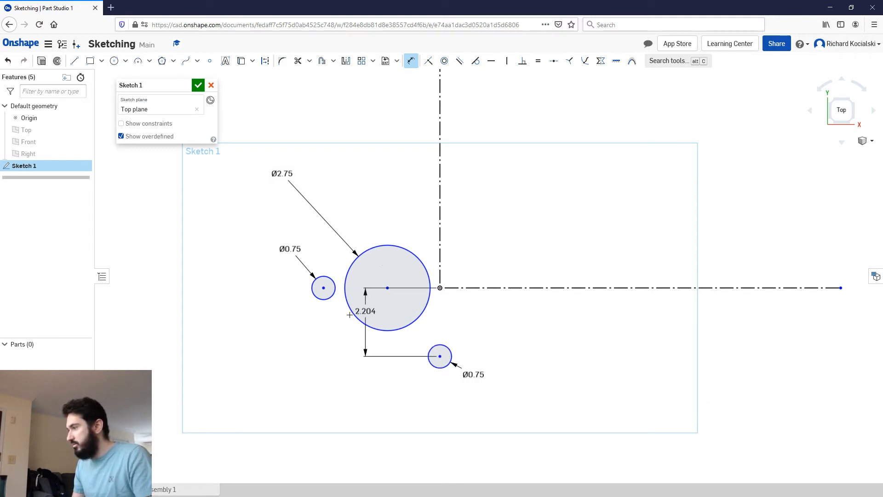
{"action": "left_click", "coordinate": [482, 326]}
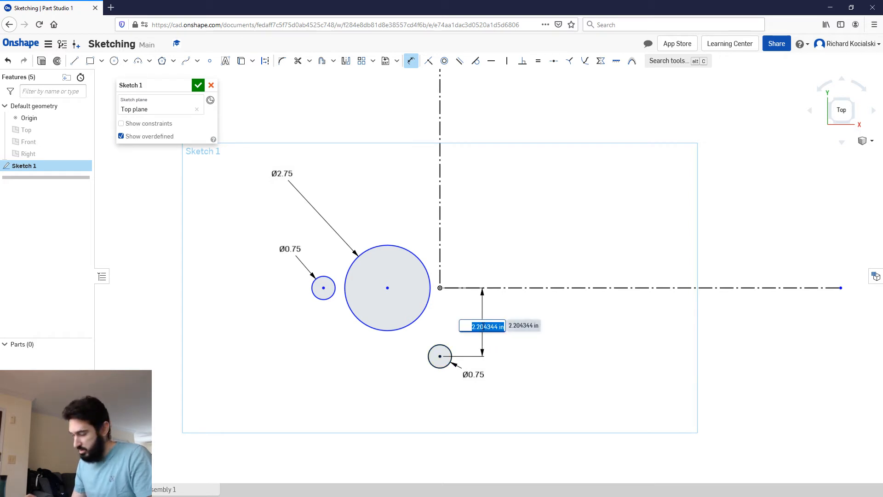
{"action": "type", "text": "1.75"}
{"action": "key", "text": "Return"}
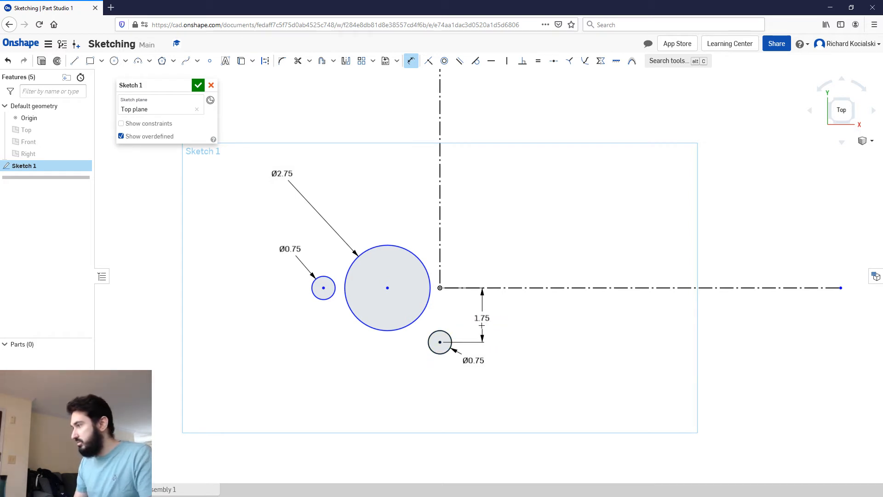
{"action": "key", "text": "Escape"}
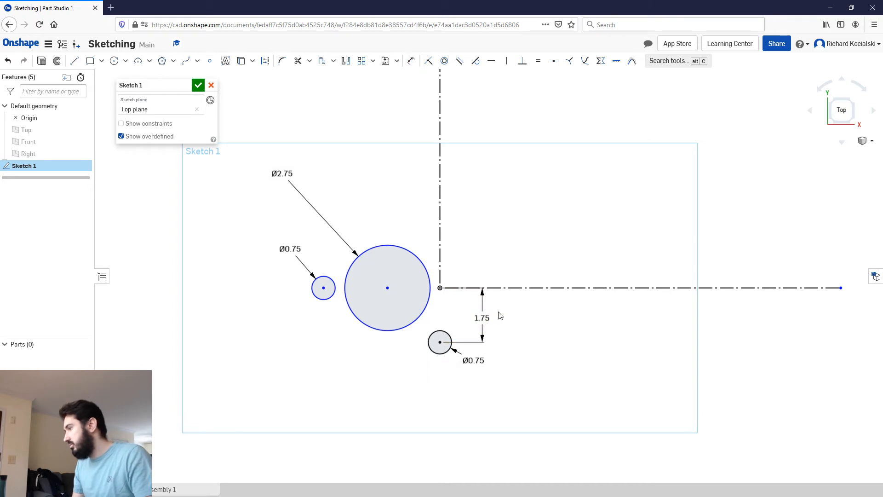
{"action": "left_click", "coordinate": [483, 335]}
{"action": "key", "text": "Delete"}
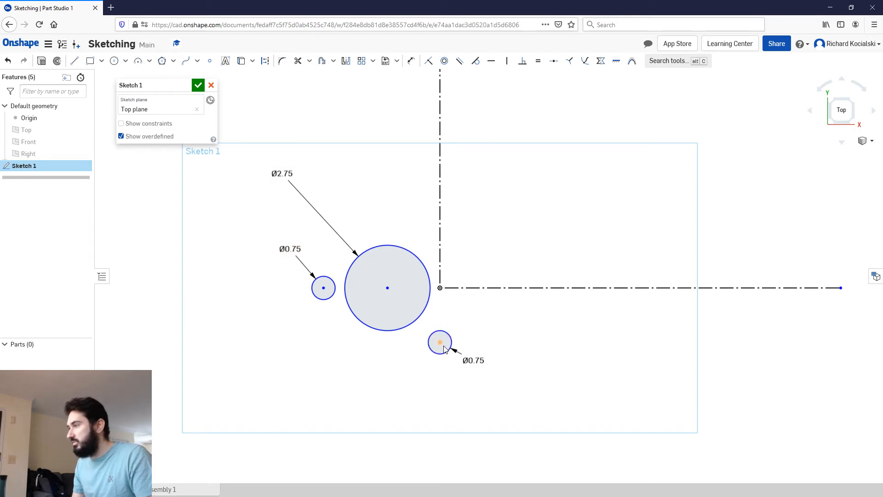
Step: Draw a circle about 3.63 in in diameter concentric with the 2.75 in circle
{"action": "left_click", "coordinate": [325, 300]}
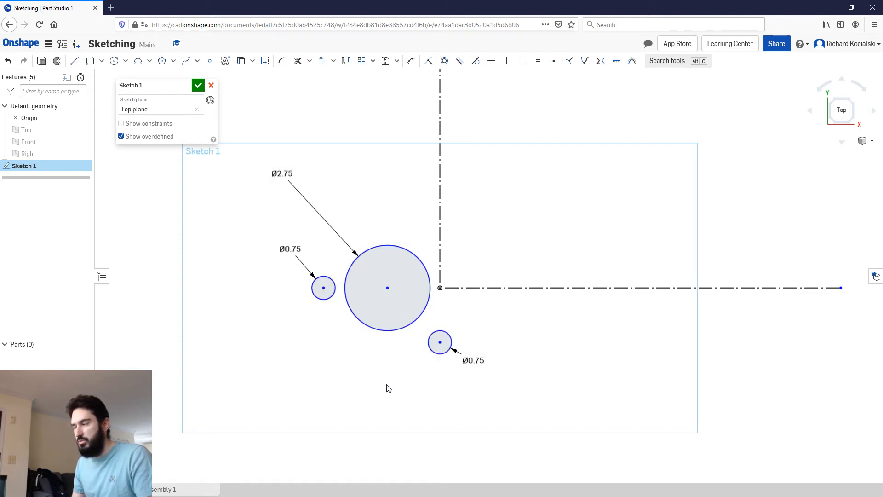
{"action": "left_click", "coordinate": [114, 64]}
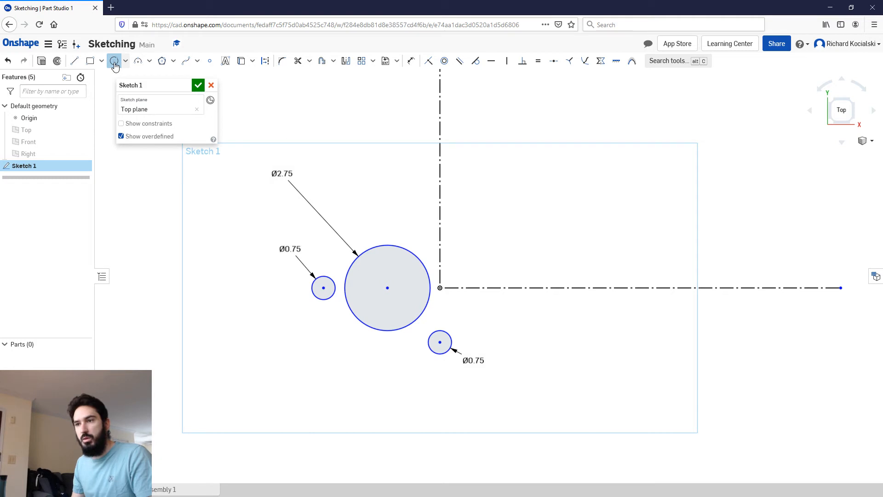
{"action": "left_click", "coordinate": [388, 287]}
{"action": "left_click", "coordinate": [392, 232]}
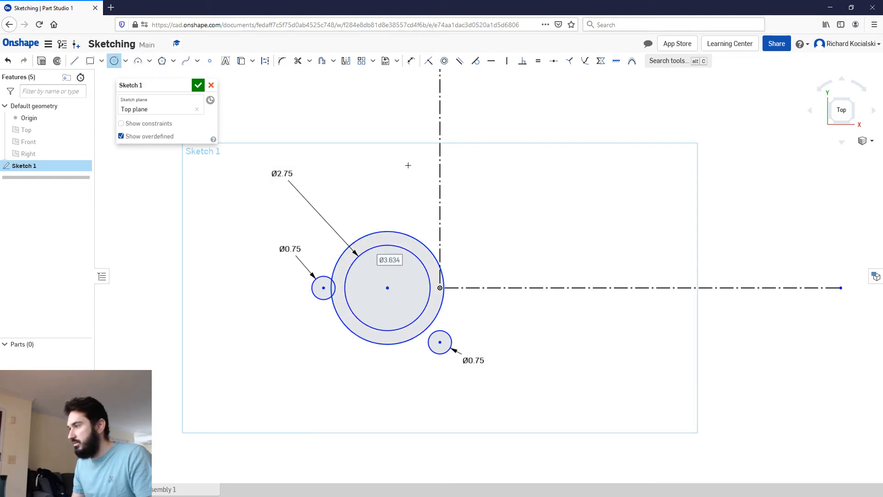
Step: Dimension the diameter of the outer circle around the 2.75 in circle as 2*2 in
{"action": "key", "text": "u"}
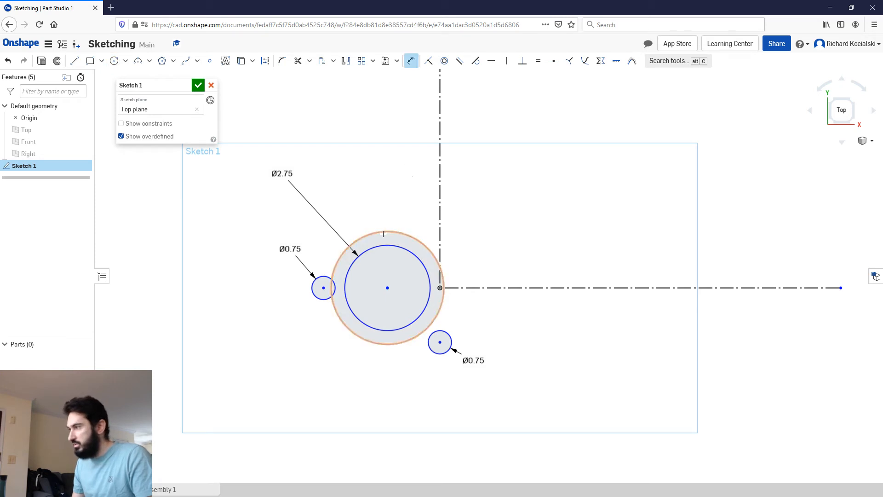
{"action": "left_click", "coordinate": [365, 214]}
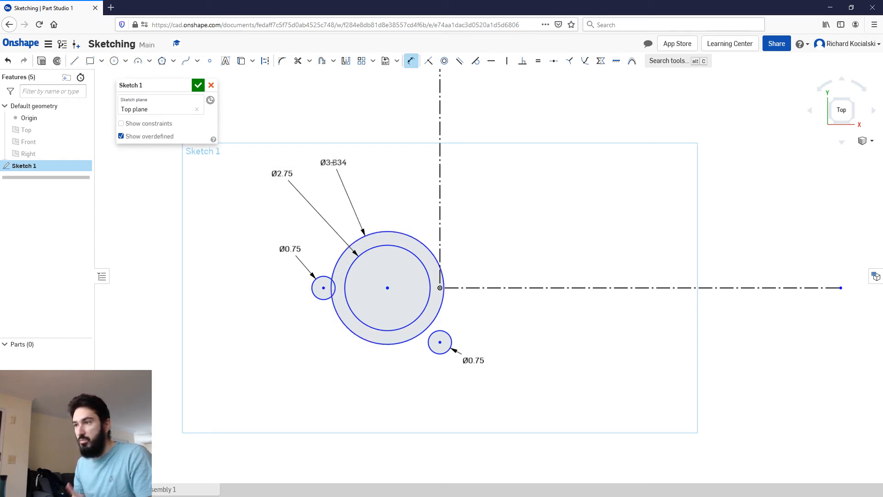
{"action": "left_click", "coordinate": [333, 163]}
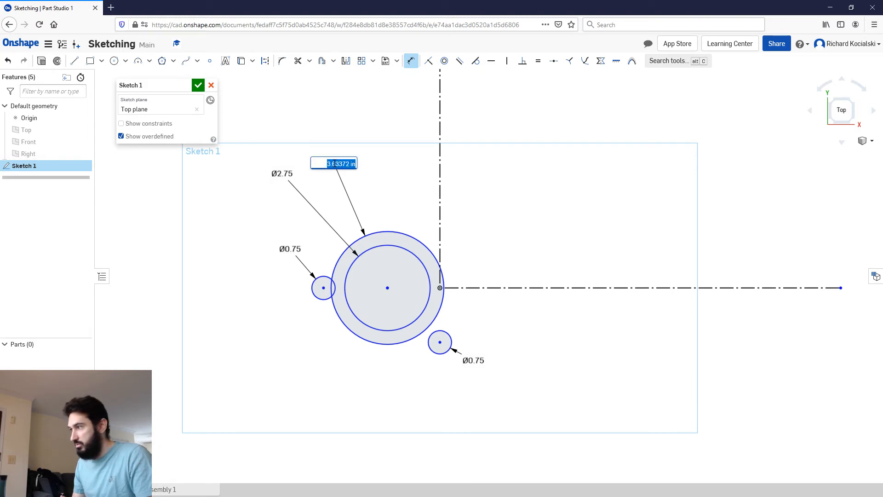
{"action": "type", "text": "3.5"}
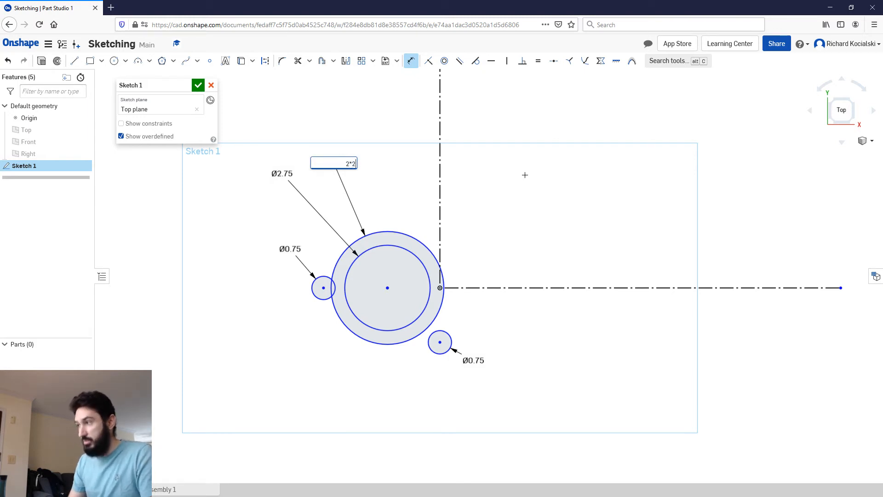
{"action": "key", "text": "Return"}
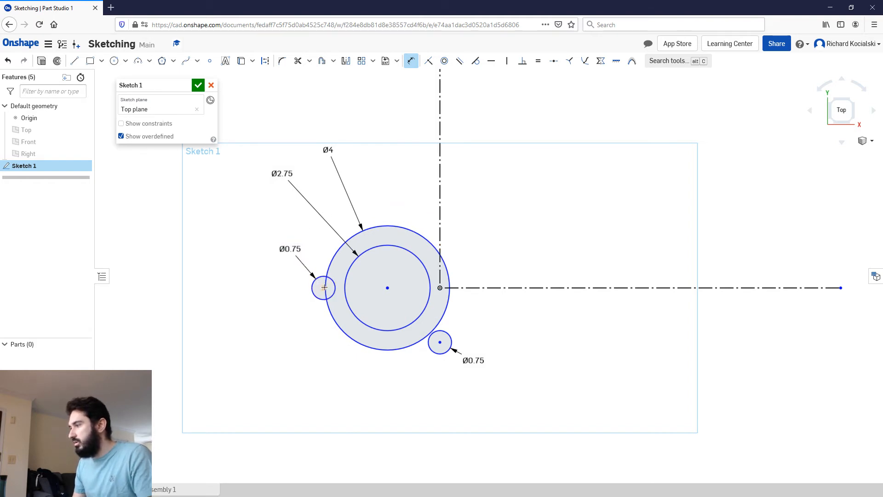
{"action": "key", "text": "Escape"}
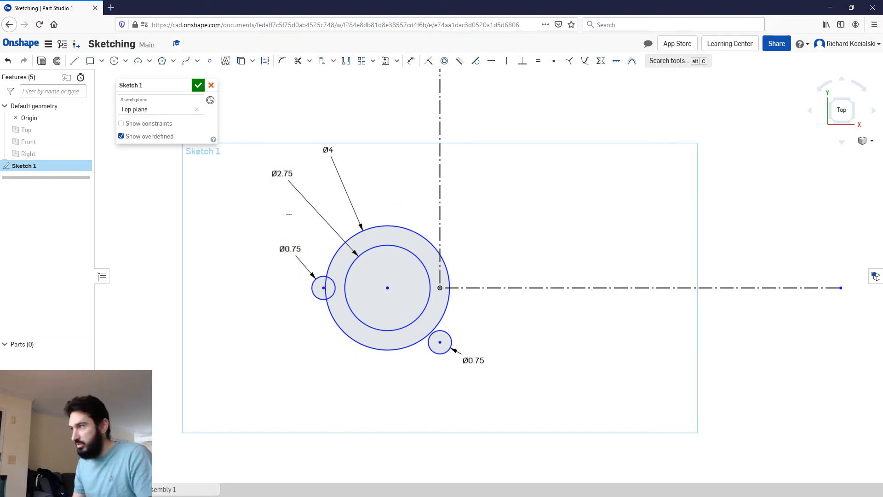
Step: Draw a circle about 1.63 in in diameter concentric with the 0.75 in circle on the negative X side
{"action": "key", "text": "c"}
{"action": "left_click", "coordinate": [324, 288]}
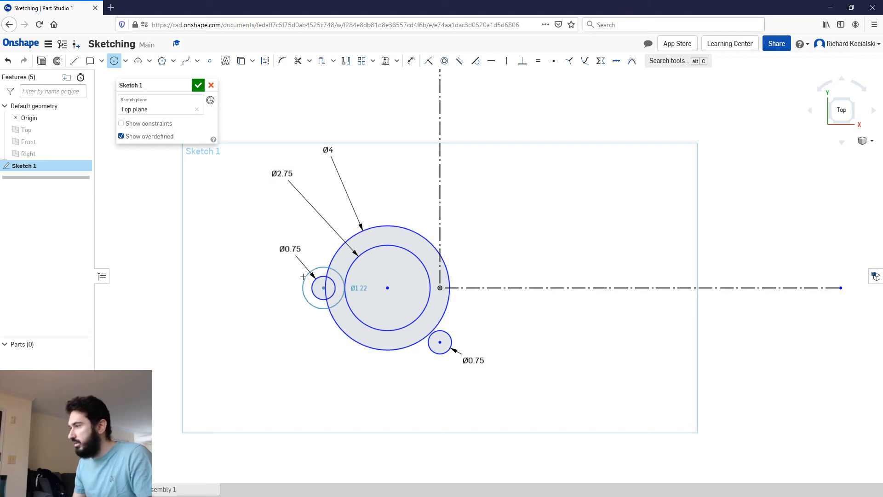
{"action": "left_click", "coordinate": [301, 276]}
{"action": "key", "text": "Escape"}
Step: Dimension the diameter of the outer circle around the negative X side hole as 1*2 in
{"action": "key", "text": "d"}
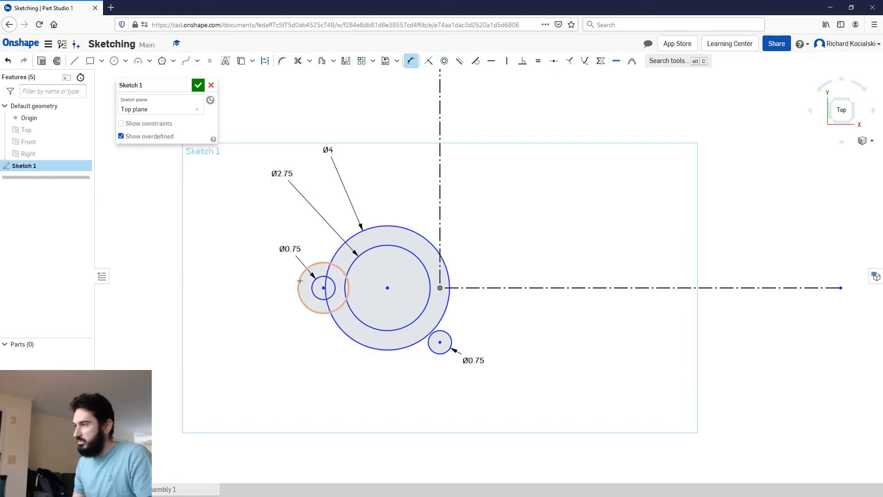
{"action": "left_click", "coordinate": [298, 280]}
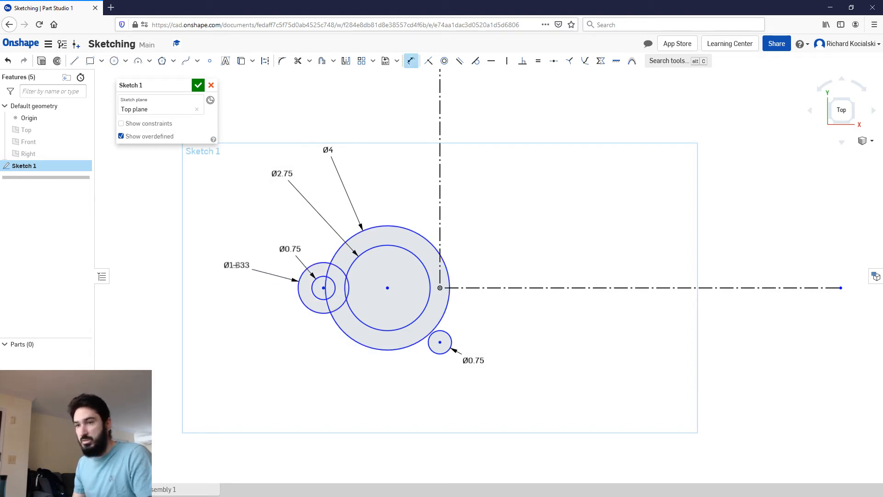
{"action": "left_click", "coordinate": [236, 265]}
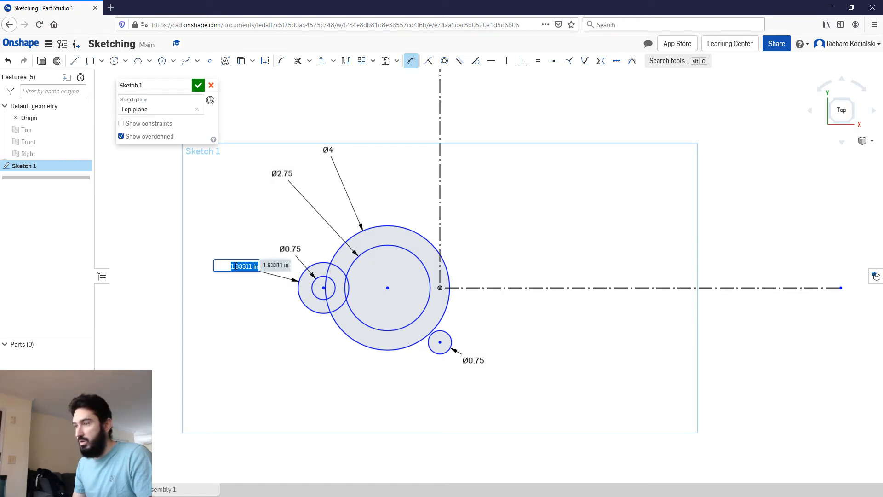
{"action": "type", "text": "2"}
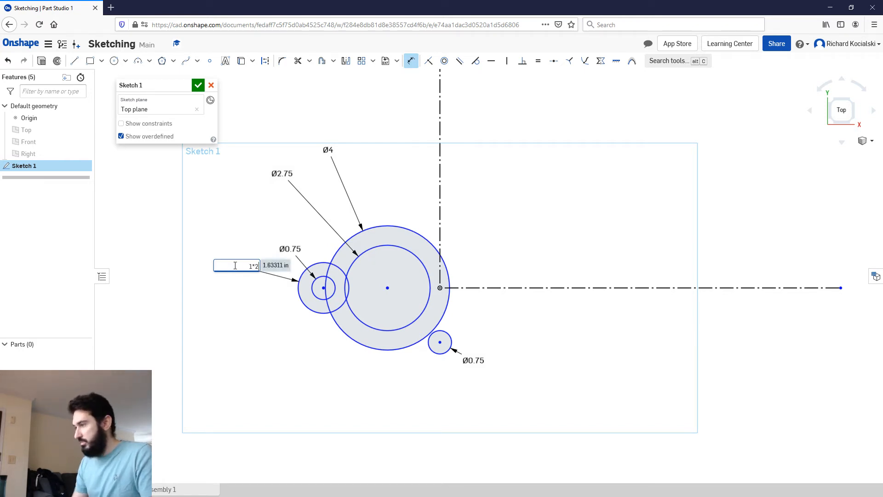
{"action": "key", "text": "Return"}
{"action": "key", "text": "Escape"}
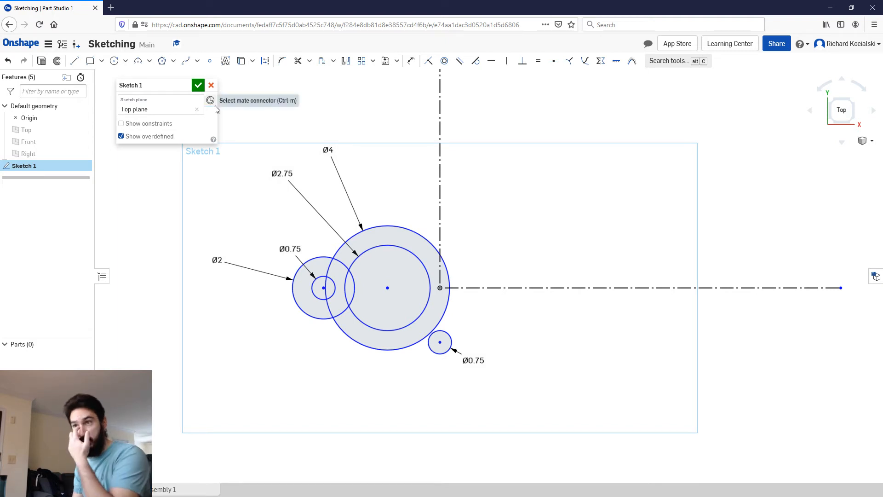
Step: Check the gasket reference drawing, and draw a circle about 1.65 in in diameter concentric with the 0.75 in circle on the negative Y side
{"action": "mouse_move", "coordinate": [0, 100]}
{"action": "left_mouse_down"}
{"action": "mouse_move", "coordinate": [567, 87]}
{"action": "mouse_move", "coordinate": [475, 32]}
{"action": "left_mouse_up"}
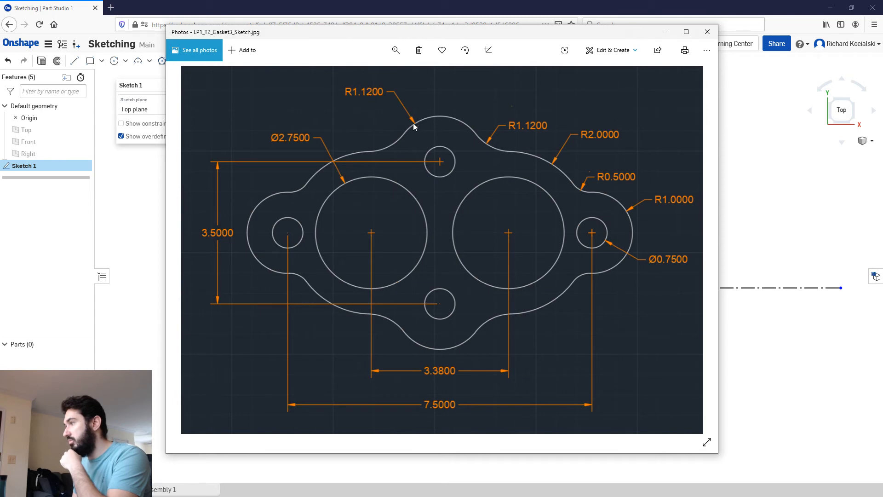
{"action": "left_click_drag", "start_coordinate": [330, 34], "coordinate": [0, 46]}
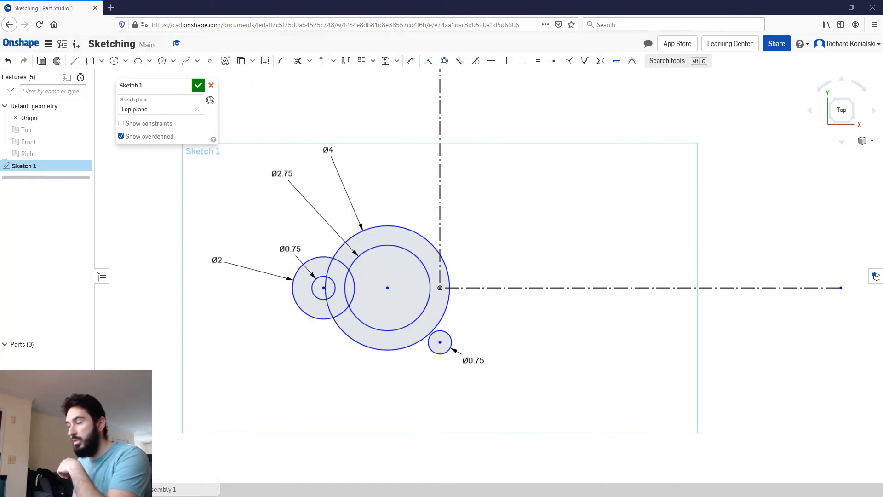
{"action": "key", "text": "c"}
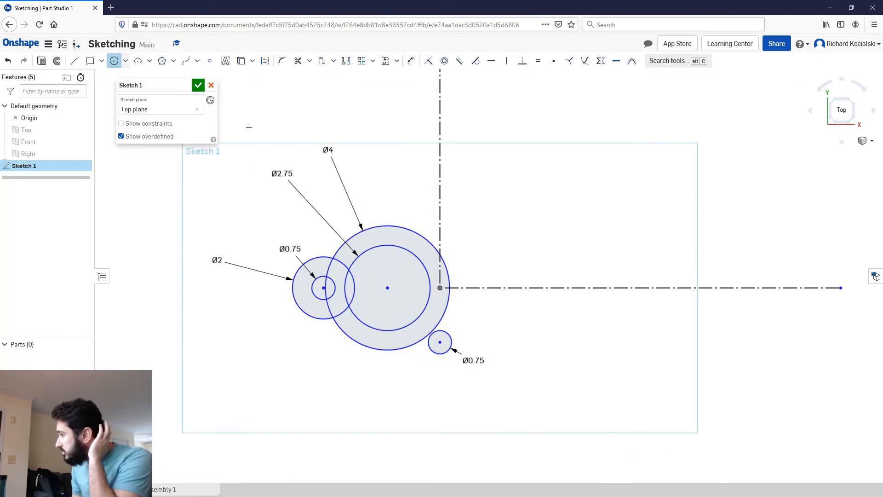
{"action": "left_click", "coordinate": [440, 342]}
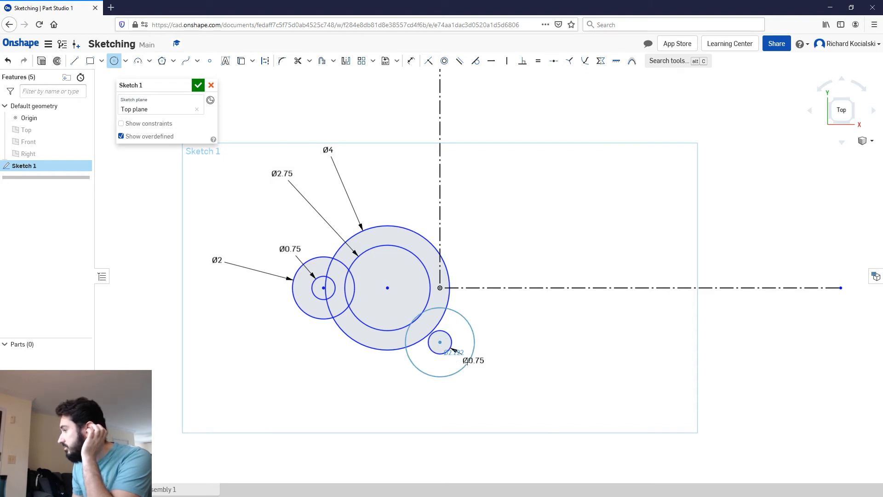
{"action": "left_click", "coordinate": [467, 339]}
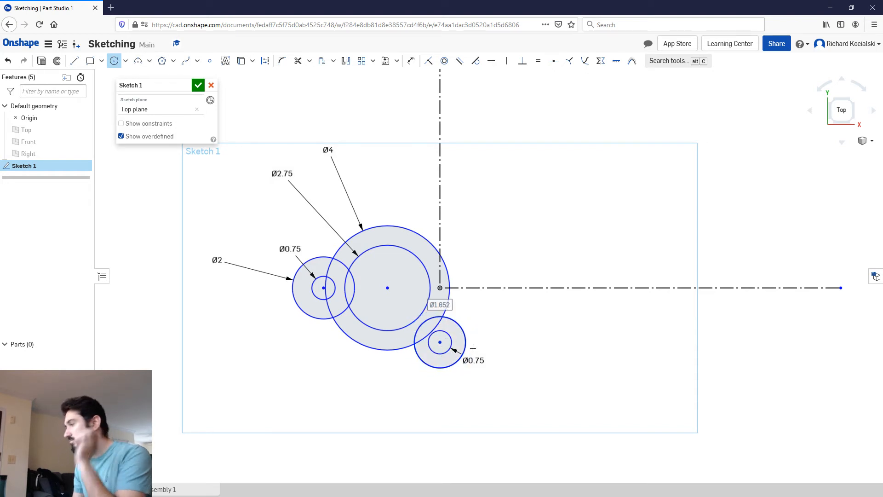
Step: Dimension the diameter of the outer circle around the negative Y side hole as 1.12*2 in
{"action": "key", "text": "d"}
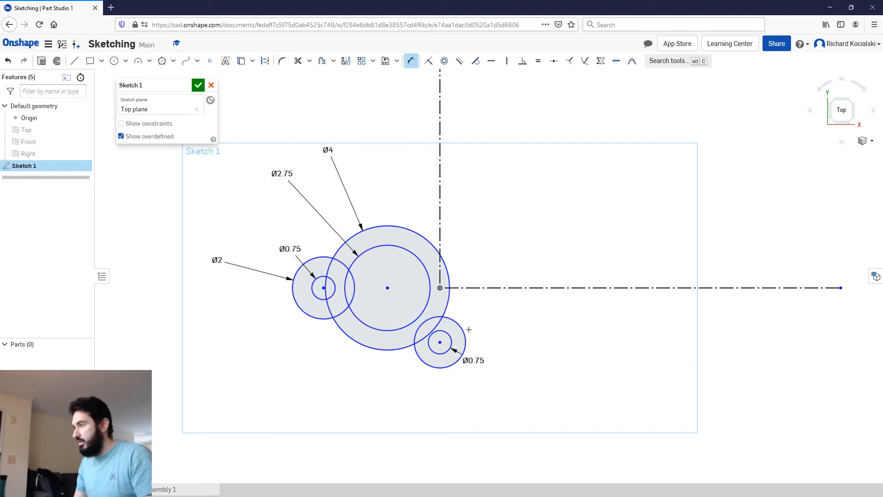
{"action": "left_click", "coordinate": [449, 365]}
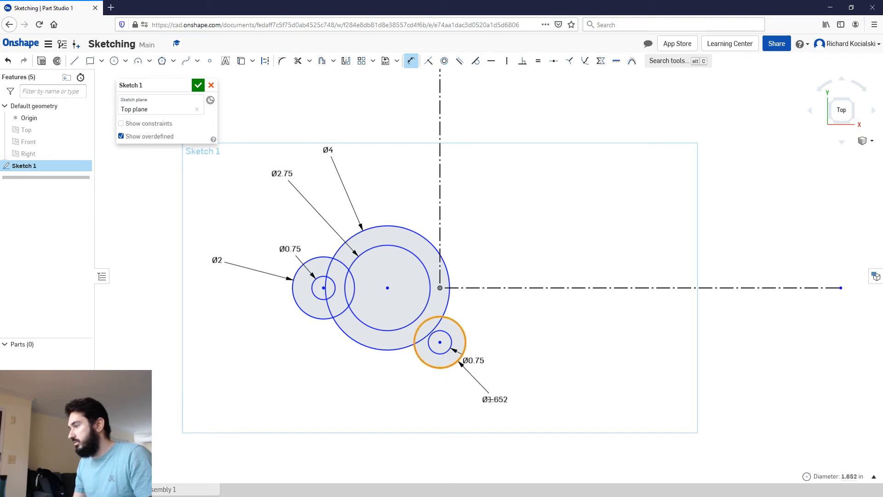
{"action": "left_click", "coordinate": [474, 400]}
{"action": "type", "text": "1.12*2"}
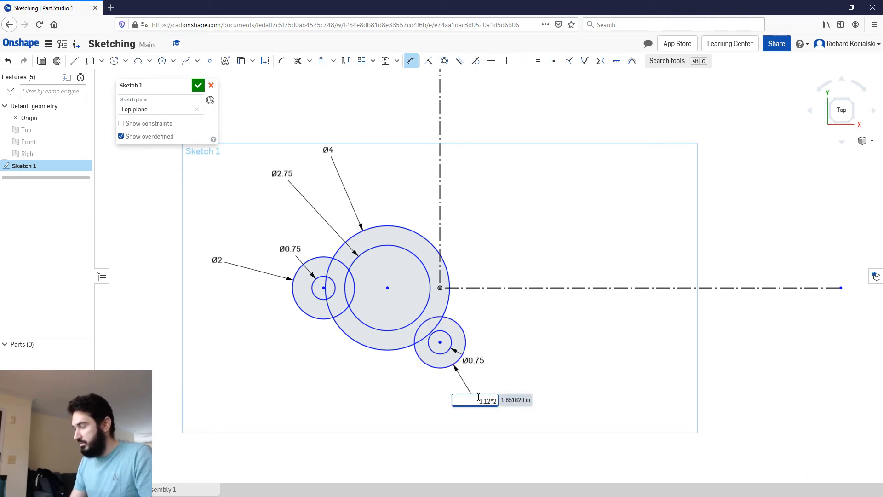
{"action": "key", "text": "Return"}
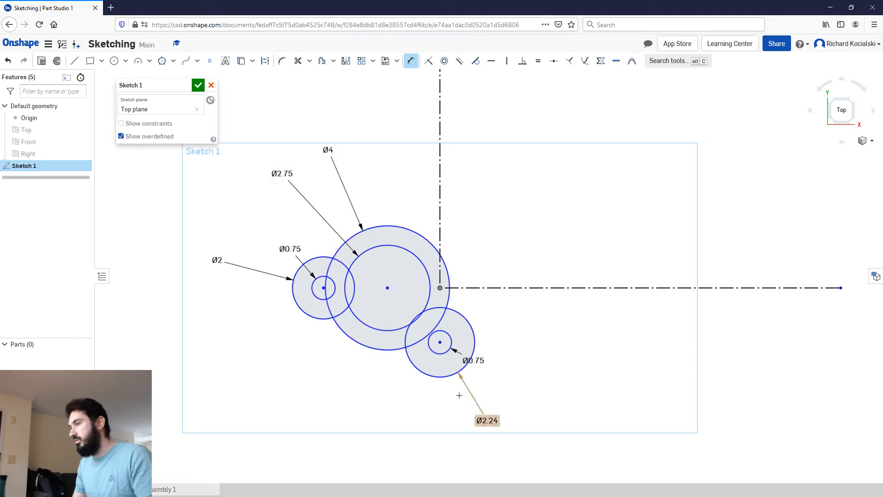
{"action": "key", "text": "Escape"}
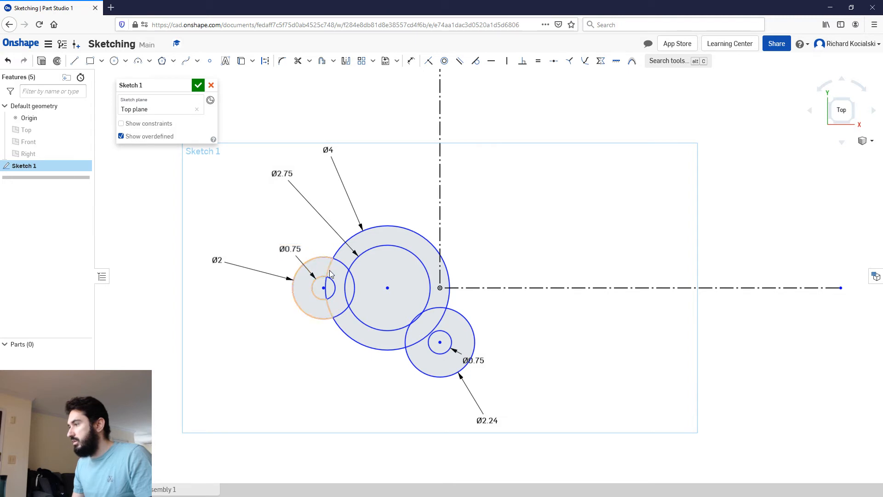
Step: Mirror the 4 in, 2.75 in, 2 in and 0.75 in circles on the negative X side about the vertical construction line
{"action": "left_click_drag", "start_coordinate": [386, 367], "coordinate": [304, 291]}
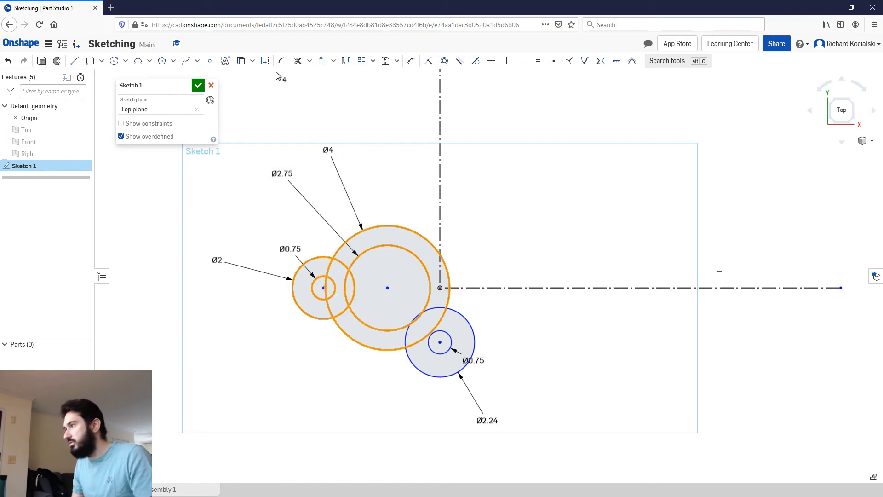
{"action": "left_click", "coordinate": [346, 63]}
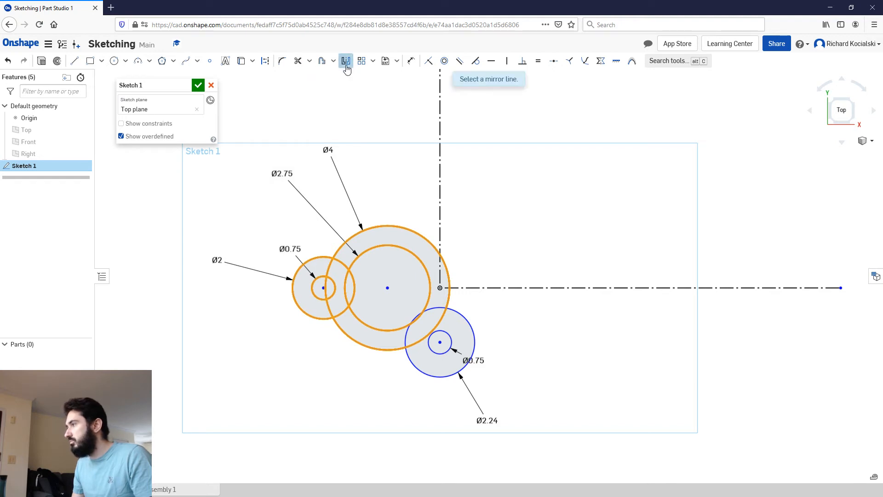
{"action": "left_click", "coordinate": [441, 155]}
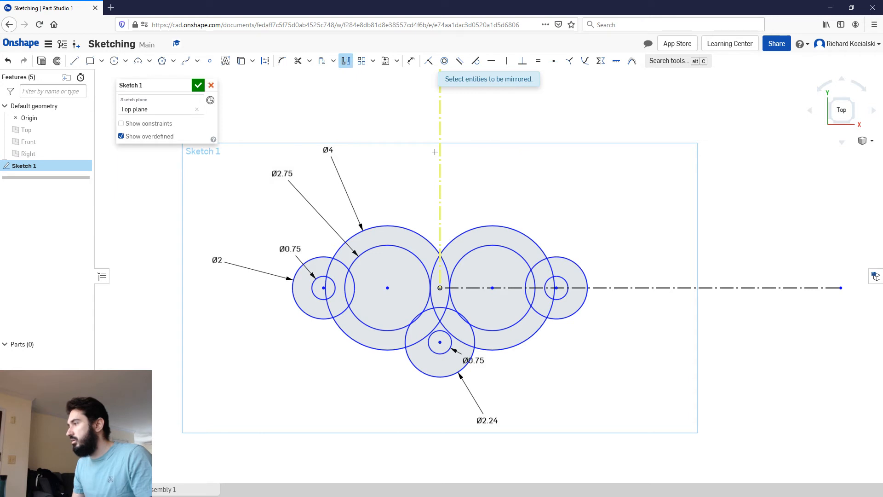
{"action": "key", "text": "Escape"}
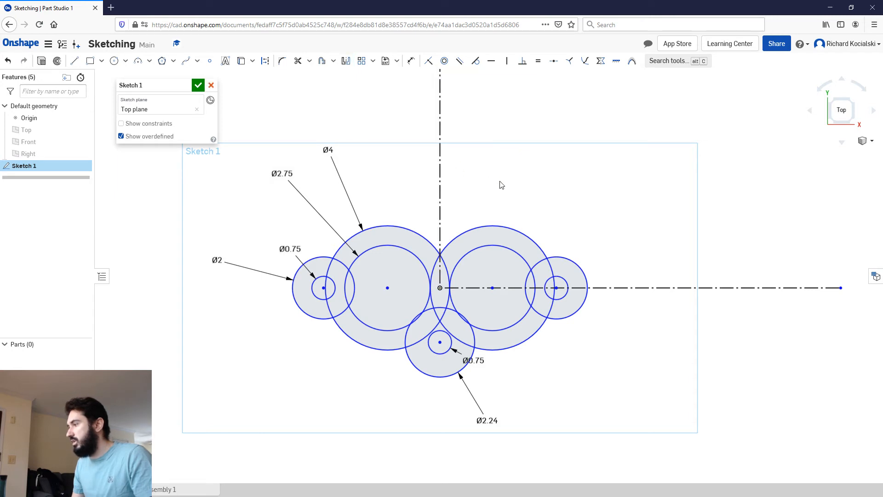
Step: Mirror the 2.24 in and 0.75 in circles on the negative Y side about the horizontal construction line
{"action": "left_click_drag", "start_coordinate": [456, 387], "coordinate": [424, 353]}
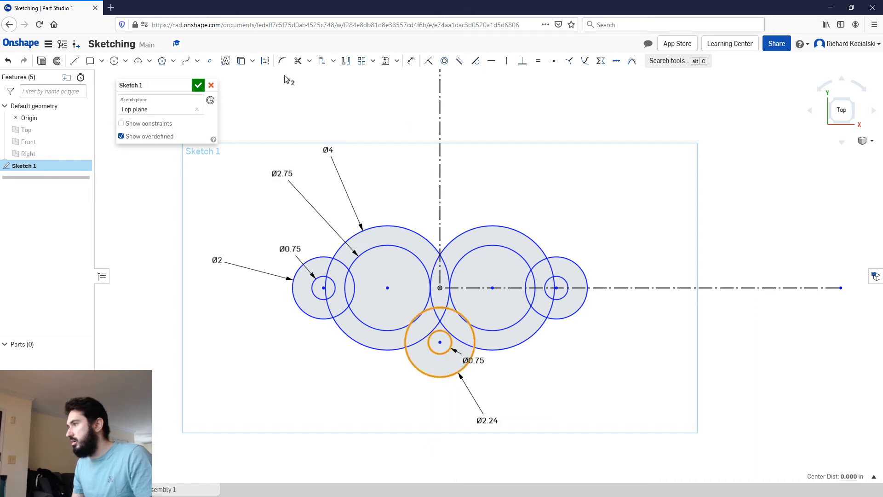
{"action": "left_click", "coordinate": [346, 61]}
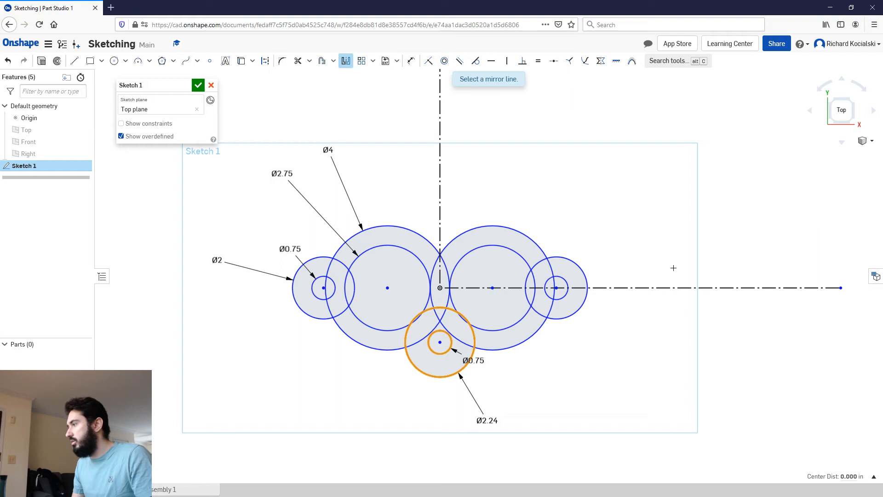
{"action": "left_click", "coordinate": [632, 287]}
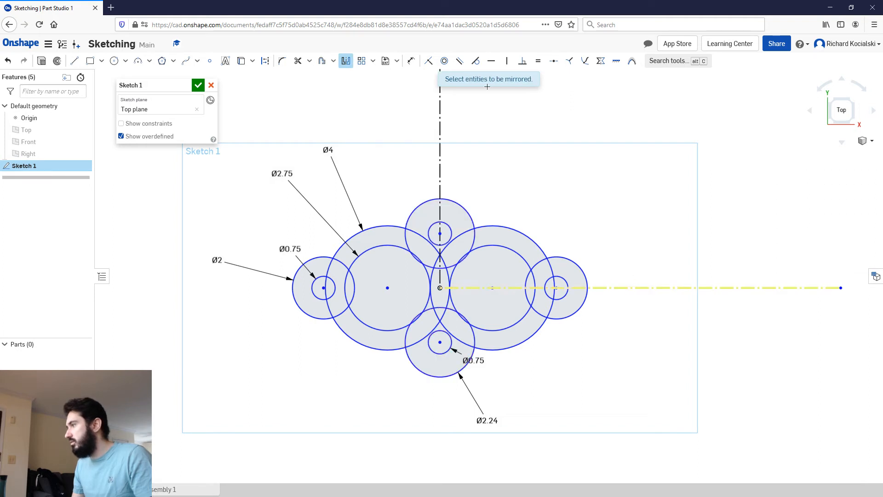
{"action": "key", "text": "Escape"}
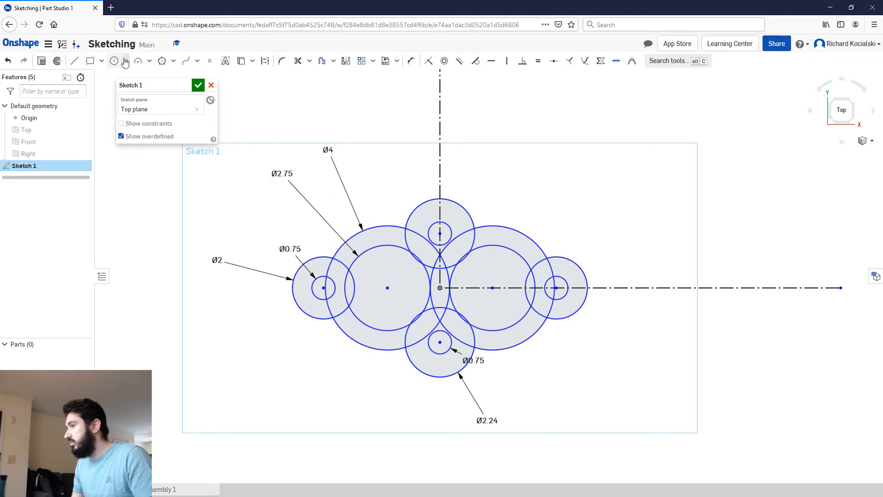
Step: Try to fillet the positive Y intersection of the 2 in and 4 in circles on the negative X side
{"action": "left_click", "coordinate": [282, 63]}
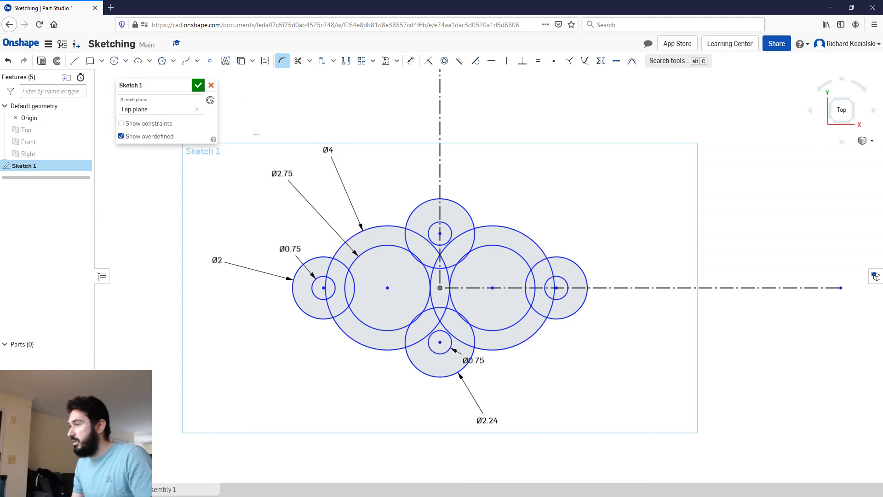
{"action": "scroll", "coordinate": [335, 262], "scroll_direction": "up", "scroll_amount": 5}
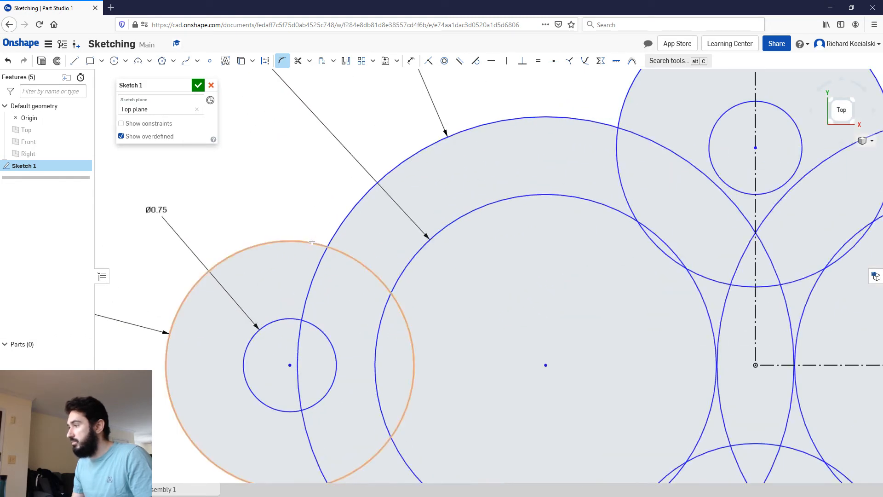
{"action": "left_click", "coordinate": [312, 241]}
{"action": "left_click", "coordinate": [325, 249]}
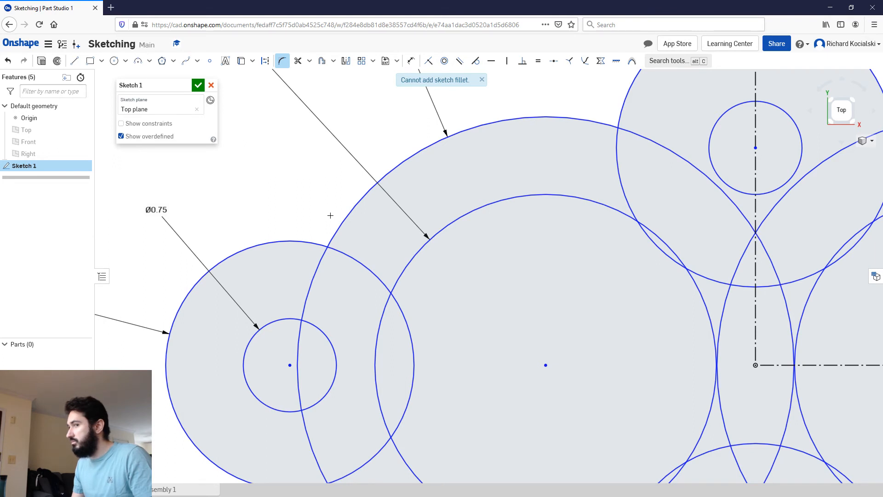
Step: Draw a small three-point circle through the 2 in and 4 in circles and their positive Y intersection on the negative X side
{"action": "left_click", "coordinate": [126, 64]}
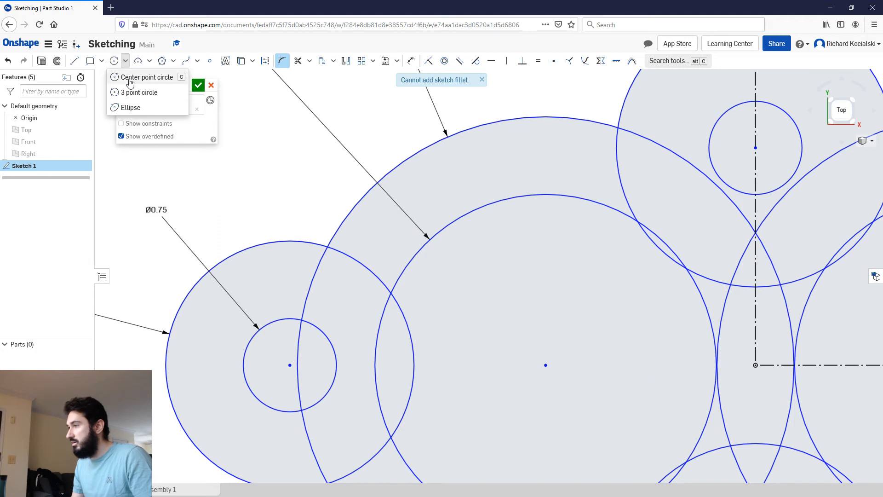
{"action": "left_click", "coordinate": [128, 91]}
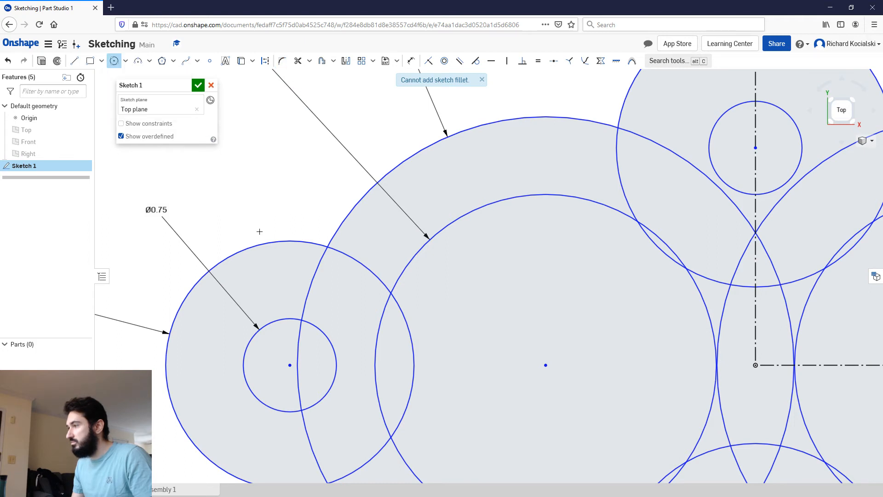
{"action": "left_click", "coordinate": [280, 240]}
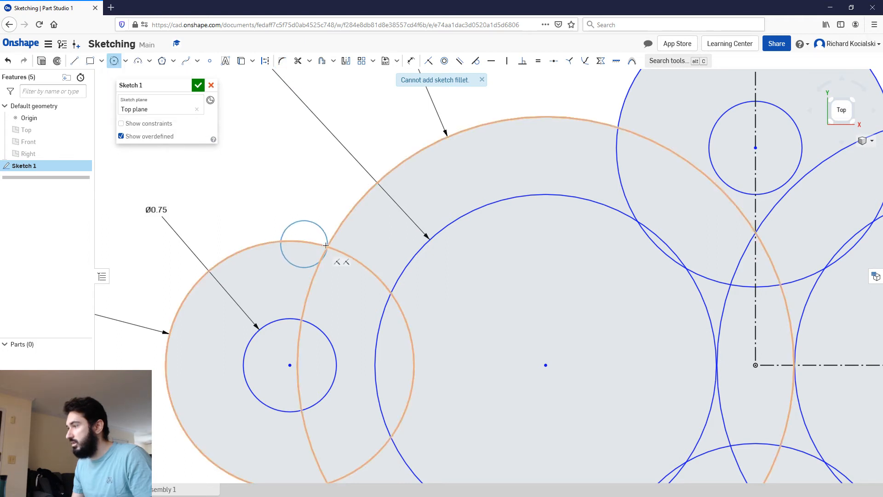
{"action": "left_click", "coordinate": [328, 247]}
{"action": "left_click", "coordinate": [348, 214]}
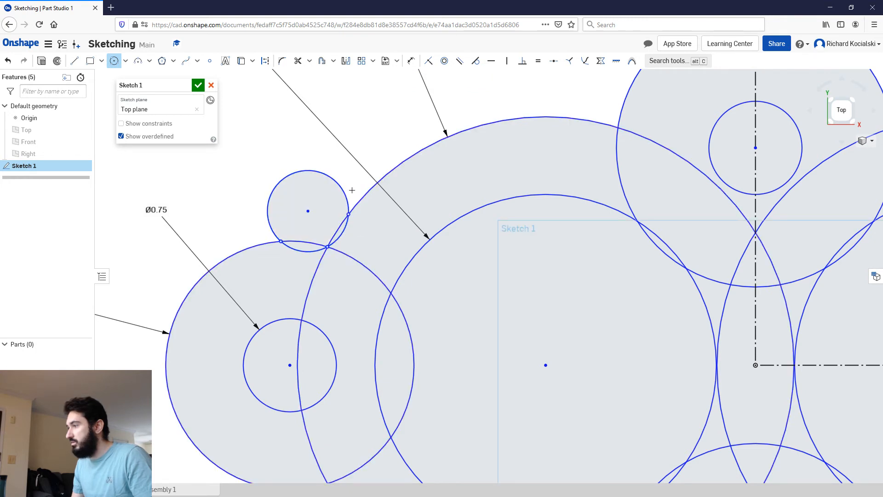
{"action": "key", "text": "Escape"}
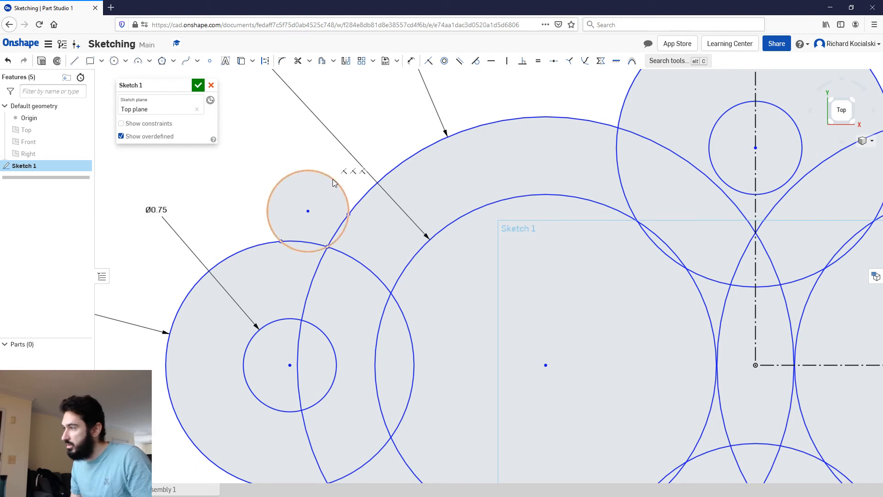
Step: Delete the small three-point circle and undo the recent edits to restore the sketch from before it was drawn
{"action": "left_click", "coordinate": [333, 181]}
{"action": "key", "text": "Delete"}
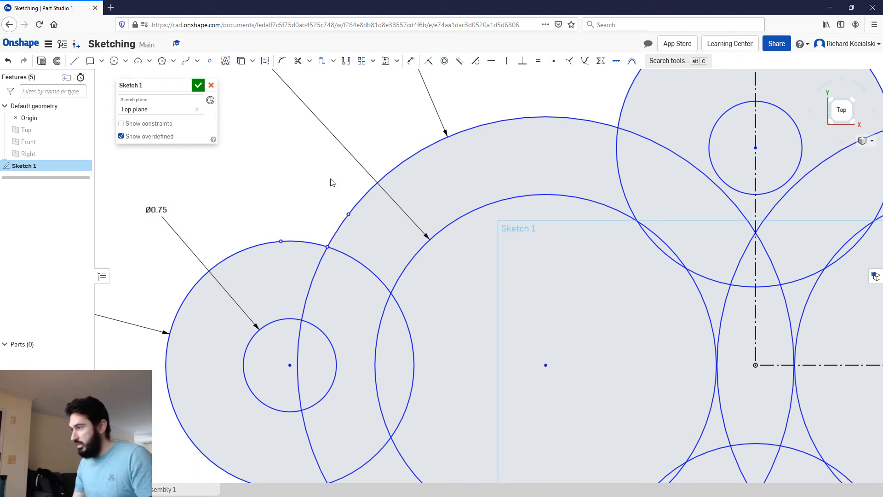
{"action": "key", "text": "ctrl+z"}
{"action": "key", "text": "ctrl+z"}
Step: Trim the overlapping arcs of the 2 in and 4 in circles inside the outline at the negative X lobe
{"action": "scroll", "coordinate": [330, 179], "scroll_direction": "down", "scroll_amount": 5}
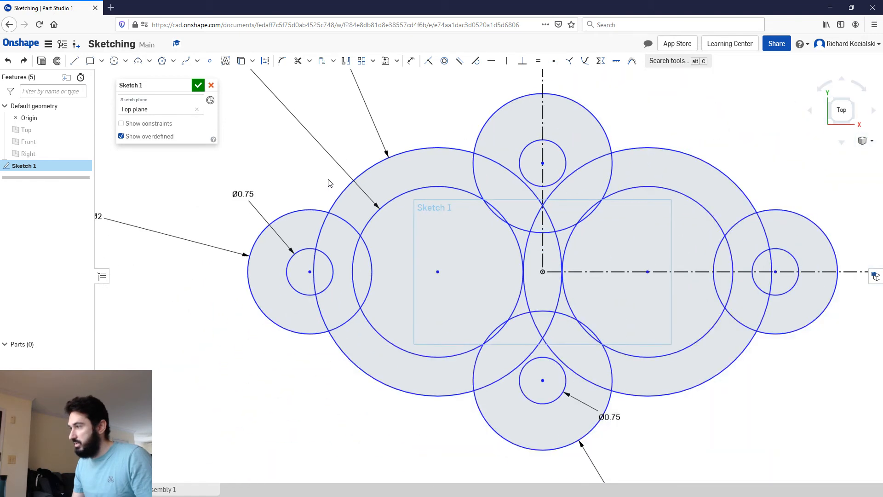
{"action": "mouse_move", "coordinate": [330, 179]}
{"action": "middle_mouse_down"}
{"action": "mouse_move", "coordinate": [282, 221]}
{"action": "mouse_move", "coordinate": [282, 240]}
{"action": "mouse_move", "coordinate": [240, 219]}
{"action": "middle_mouse_up"}
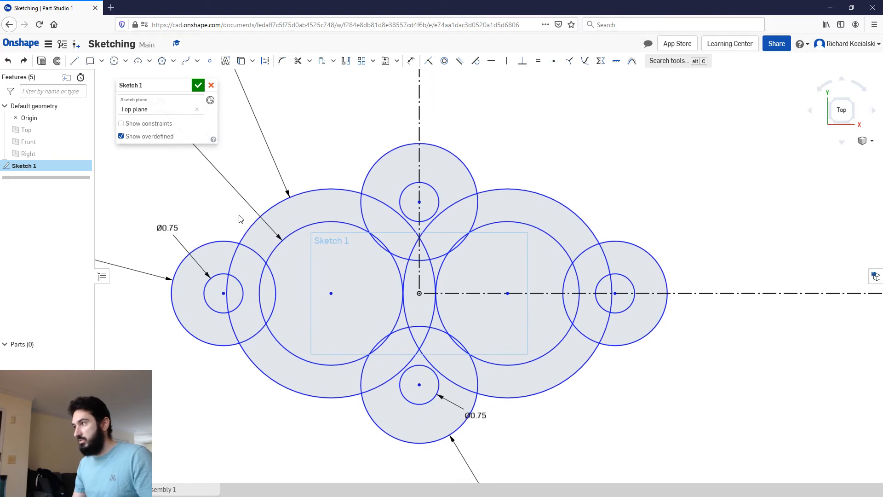
{"action": "left_click", "coordinate": [297, 61]}
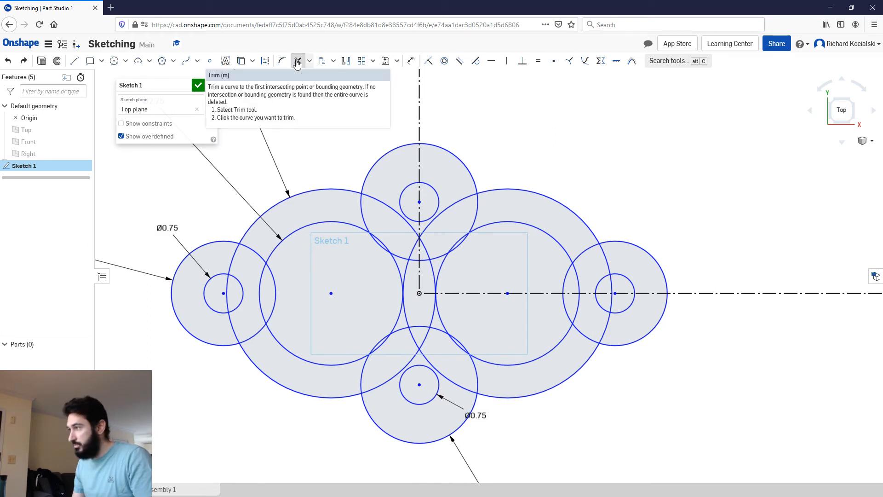
{"action": "left_click", "coordinate": [233, 260]}
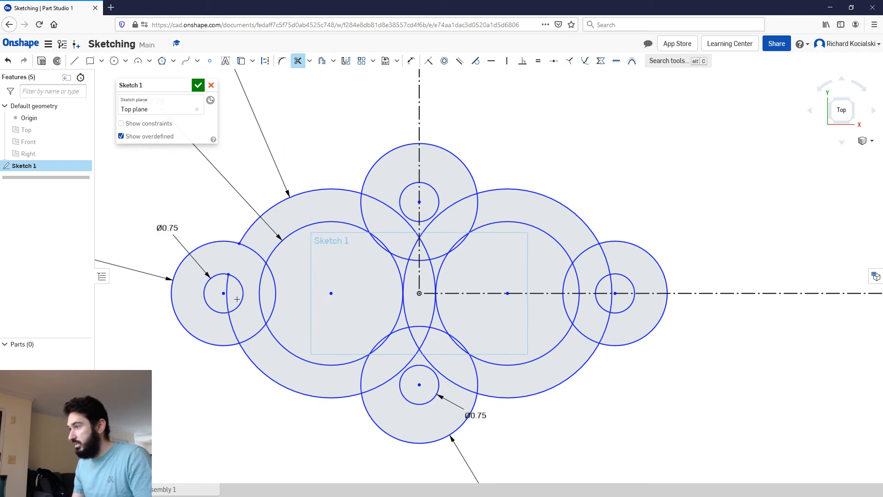
{"action": "left_click", "coordinate": [233, 329]}
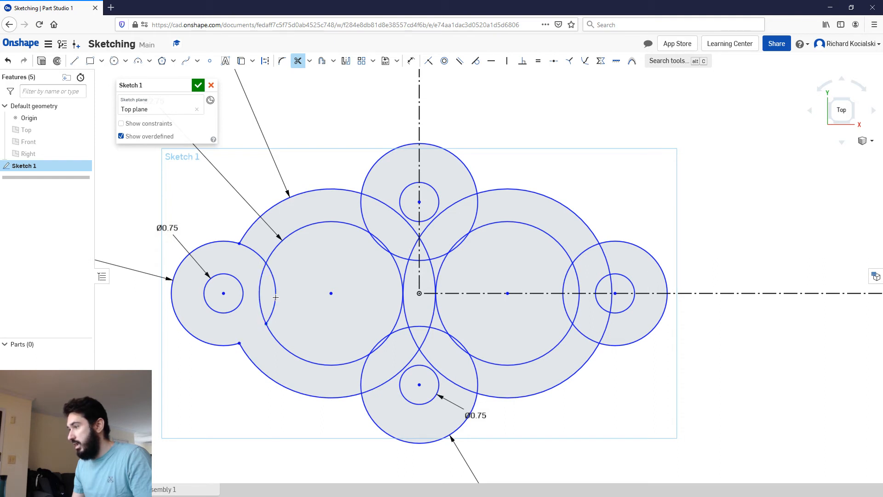
{"action": "left_click", "coordinate": [259, 253]}
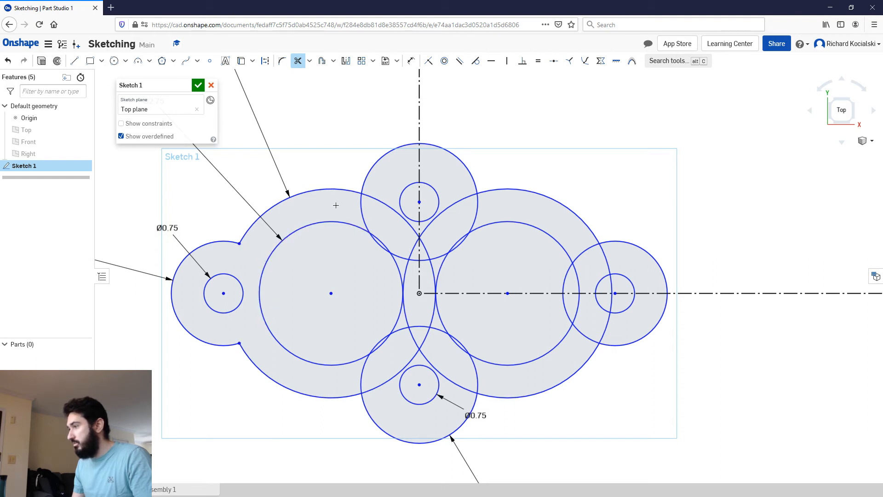
Step: Trim the 2.24 in and 4 in circle arcs overlapping inside the positive Y lobe and between the two bores
{"action": "left_click", "coordinate": [361, 205]}
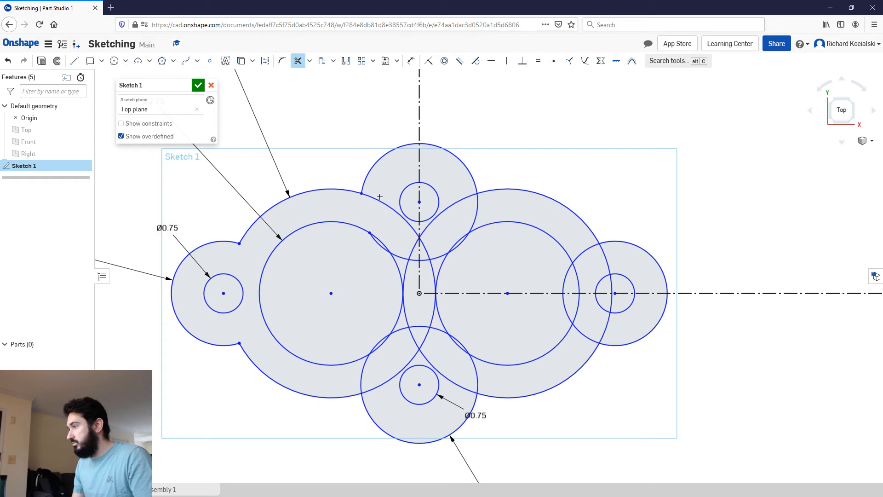
{"action": "left_click", "coordinate": [380, 197]}
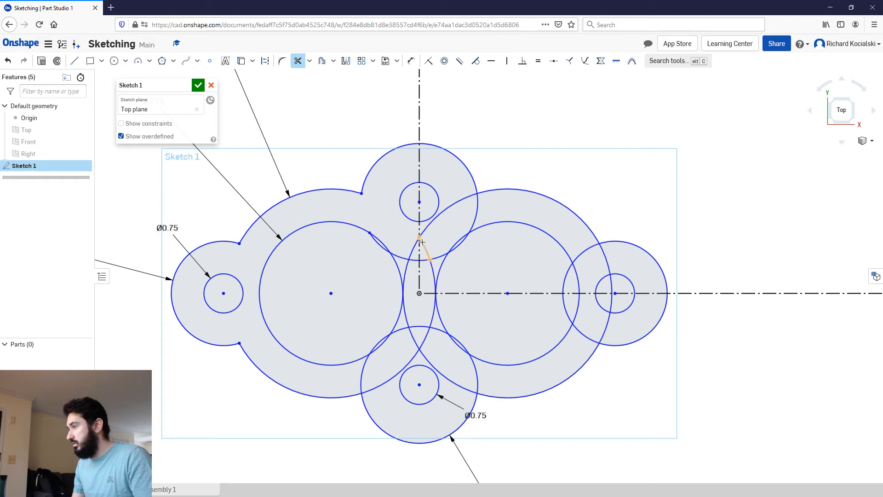
{"action": "left_click", "coordinate": [424, 236]}
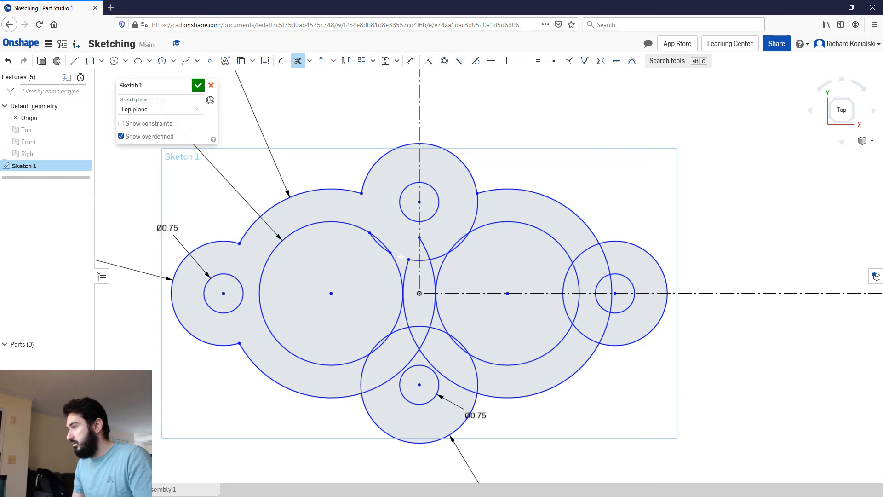
{"action": "scroll", "coordinate": [385, 246], "scroll_direction": "up", "scroll_amount": 3}
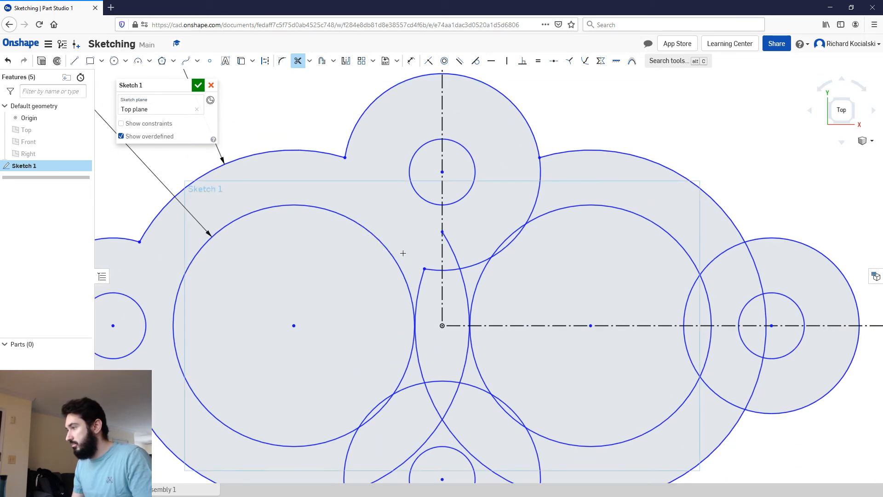
{"action": "left_click", "coordinate": [418, 275]}
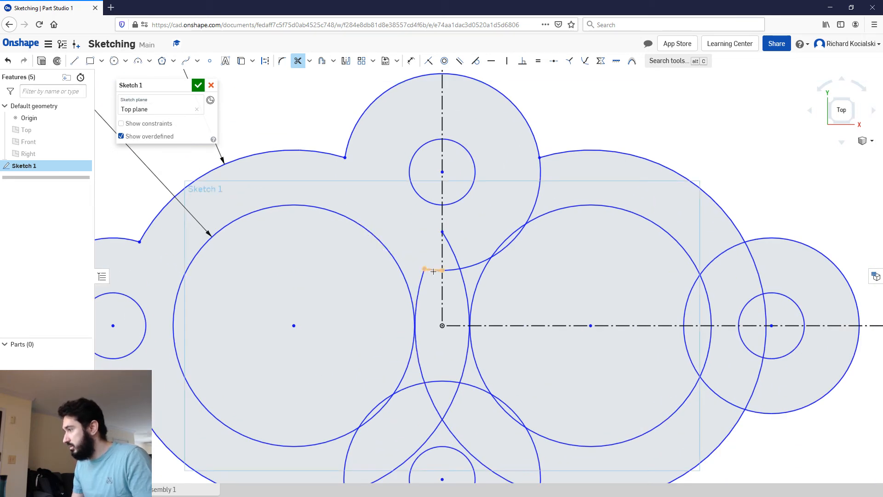
{"action": "left_click", "coordinate": [463, 267]}
{"action": "left_click", "coordinate": [458, 265]}
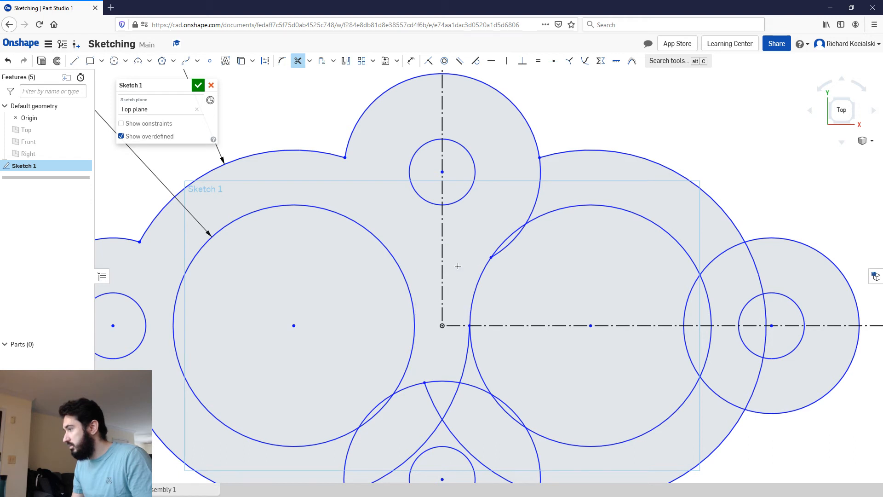
{"action": "left_click", "coordinate": [510, 246]}
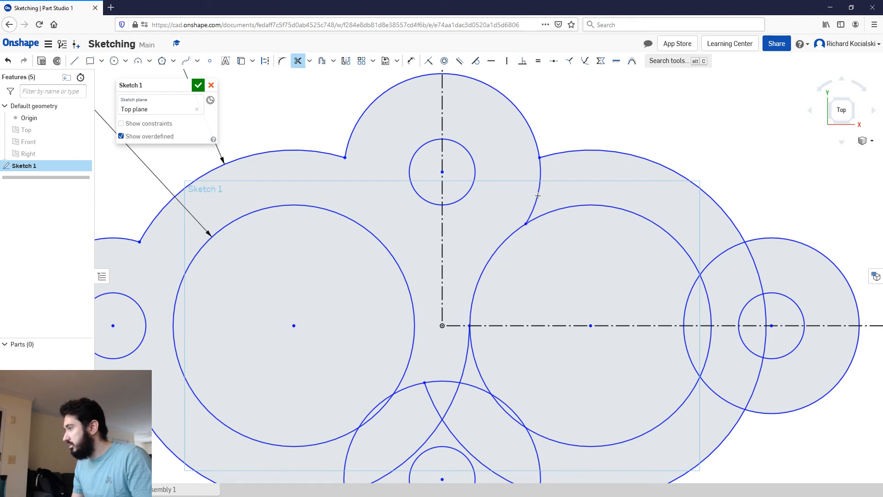
{"action": "left_click", "coordinate": [535, 198]}
Step: Trim the overlapping inner arcs of the mirrored lobe circle and large outer circle at the positive X lobe
{"action": "middle_click_drag", "start_coordinate": [562, 253], "coordinate": [255, 175]}
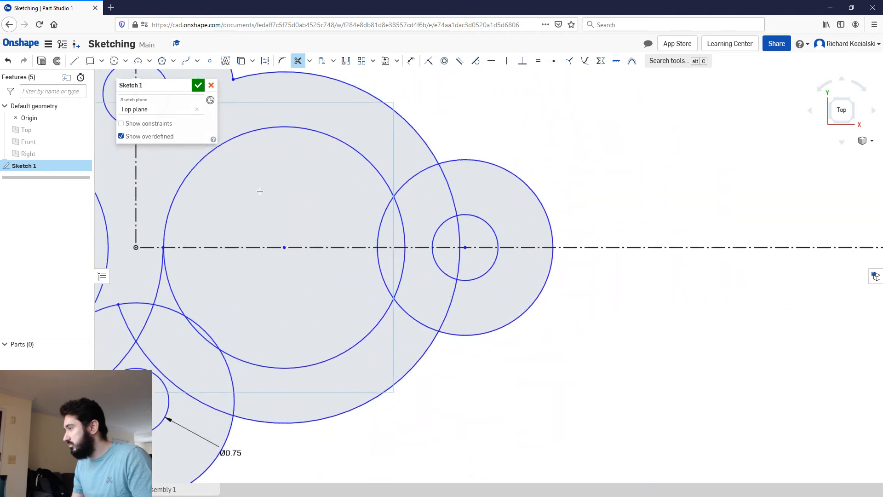
{"action": "left_click", "coordinate": [403, 184]}
{"action": "left_click", "coordinate": [382, 217]}
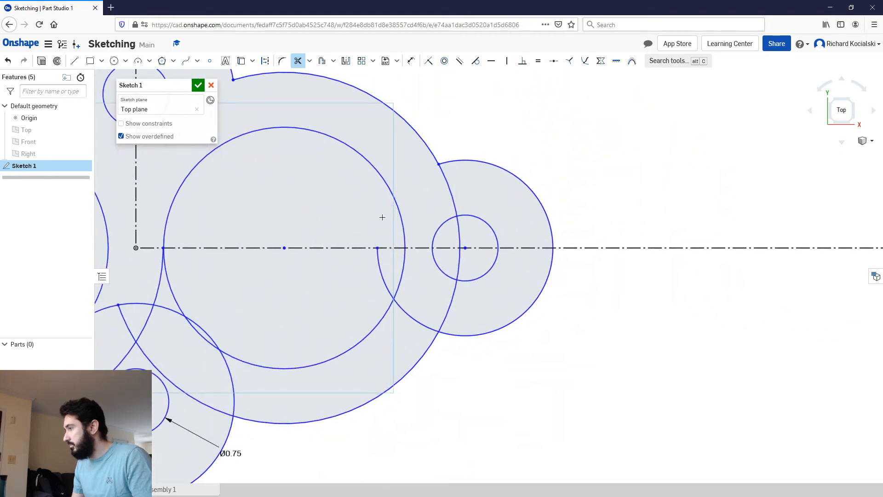
{"action": "left_click", "coordinate": [387, 285]}
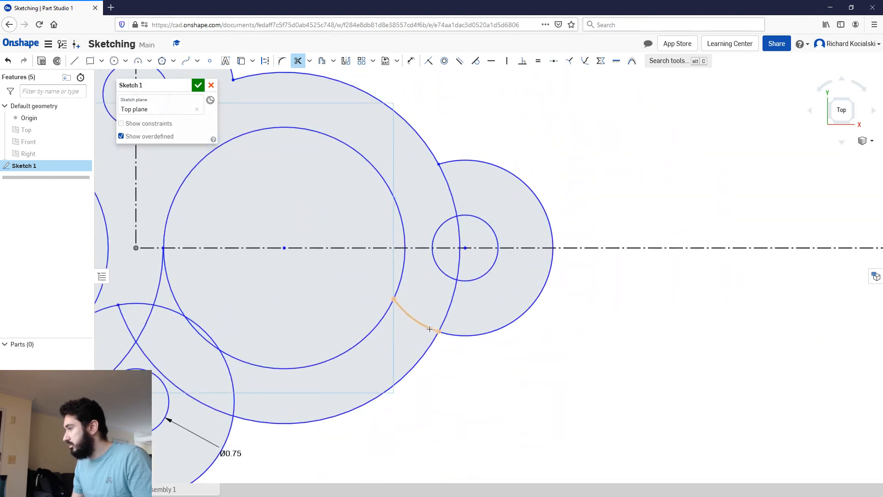
{"action": "left_click", "coordinate": [415, 319]}
{"action": "left_click", "coordinate": [454, 295]}
{"action": "left_click", "coordinate": [459, 263]}
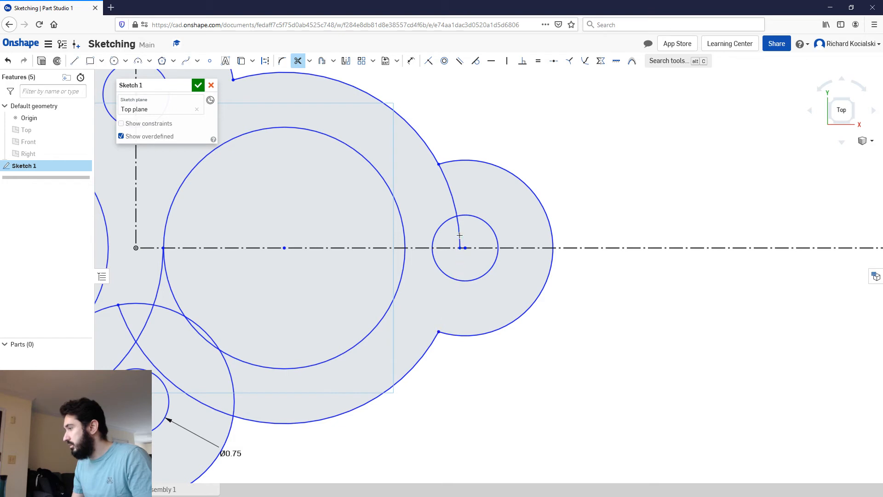
{"action": "left_click", "coordinate": [454, 200]}
Step: Trim the crossing arcs between the bores and the negative Y lobe circle's inner arcs on its negative X side
{"action": "mouse_move", "coordinate": [321, 274]}
{"action": "middle_mouse_down"}
{"action": "mouse_move", "coordinate": [517, 175]}
{"action": "mouse_move", "coordinate": [606, 195]}
{"action": "middle_mouse_up"}
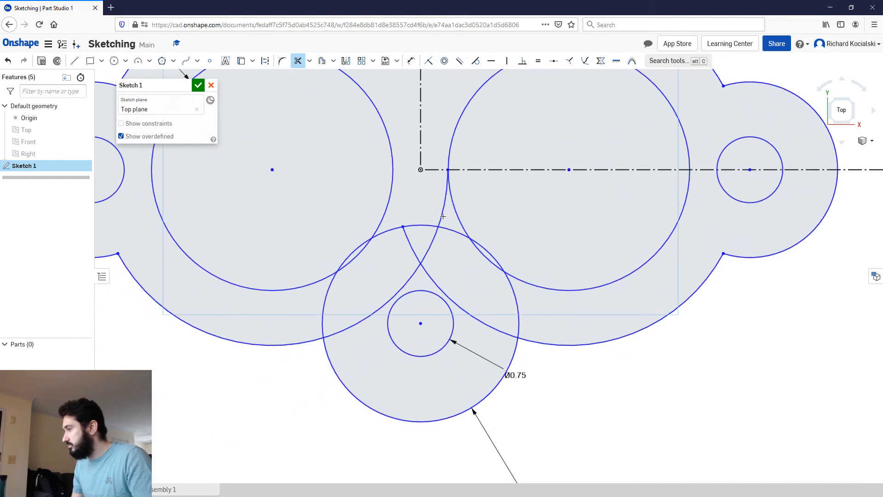
{"action": "left_click", "coordinate": [441, 217]}
{"action": "left_click", "coordinate": [437, 231]}
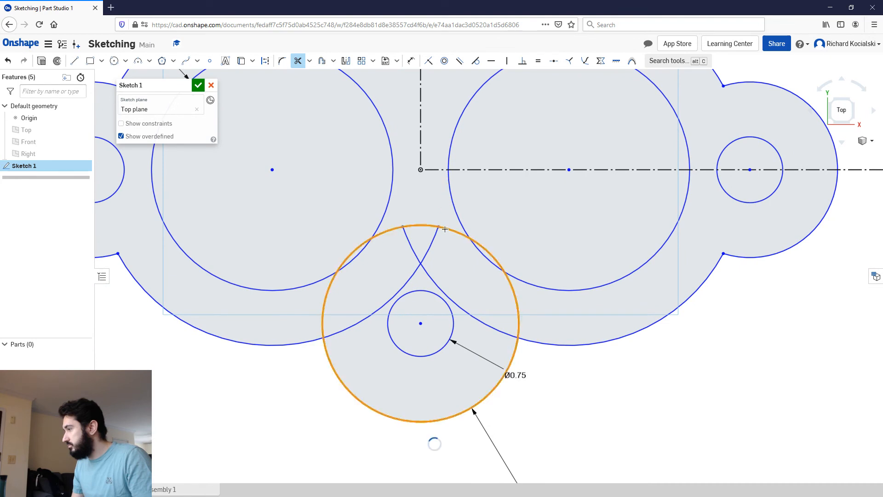
{"action": "left_click", "coordinate": [432, 226]}
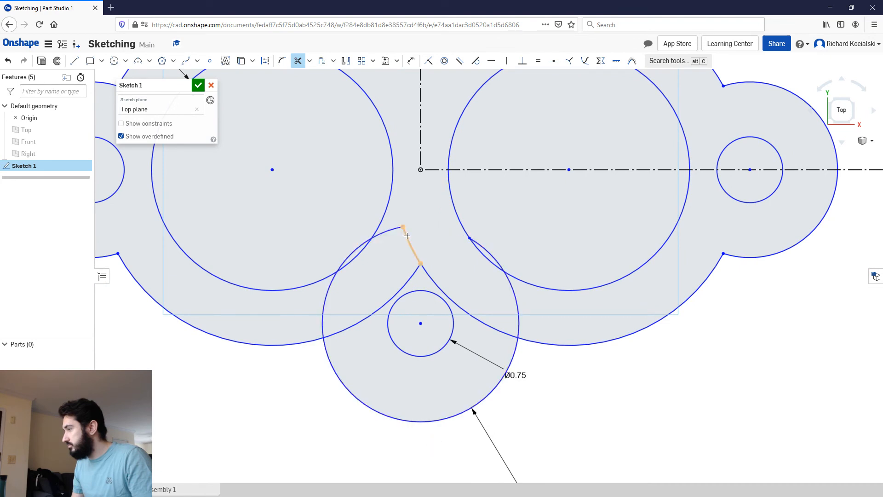
{"action": "left_click", "coordinate": [406, 237]}
{"action": "left_click", "coordinate": [346, 261]}
{"action": "left_click", "coordinate": [324, 342]}
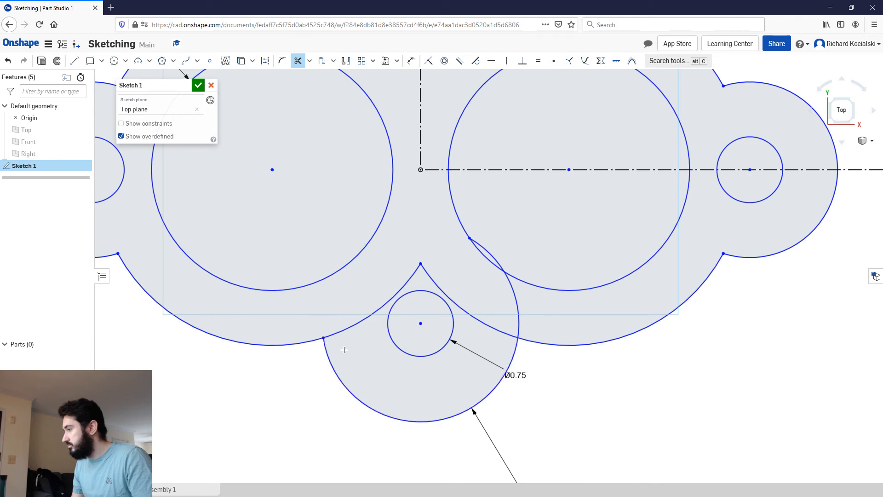
Step: Trim the remaining large-circle arcs inside the negative Y lobe and the lobe's inner arcs overlapping the positive X bore
{"action": "key", "text": "ctrl+z"}
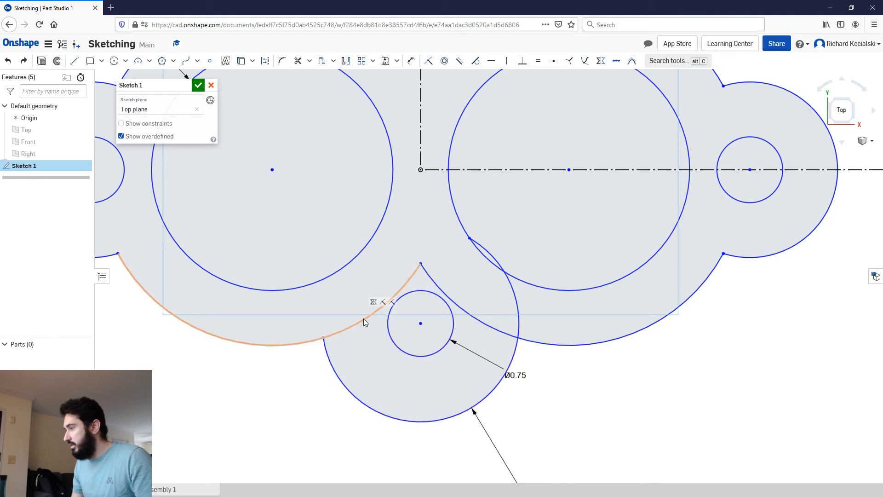
{"action": "key", "text": "m"}
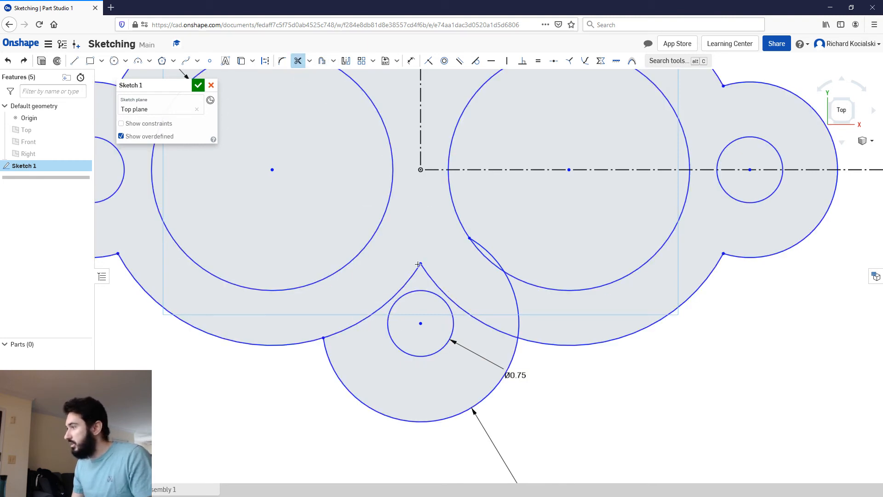
{"action": "left_click", "coordinate": [418, 271]}
{"action": "left_click", "coordinate": [433, 281]}
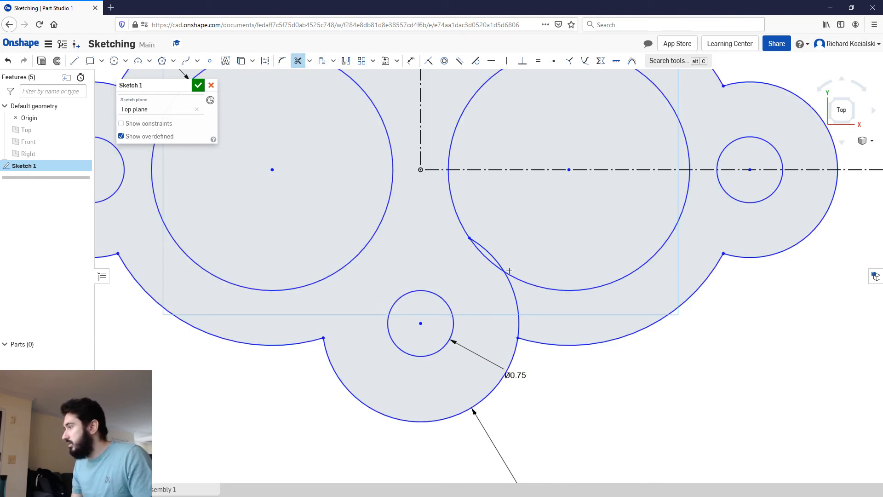
{"action": "left_click", "coordinate": [488, 253]}
{"action": "left_click", "coordinate": [517, 303]}
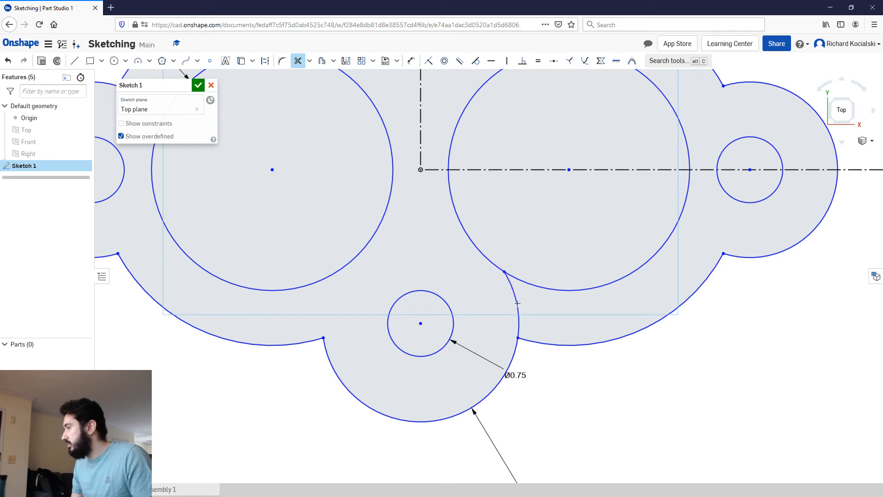
{"action": "scroll", "coordinate": [453, 260], "scroll_direction": "down", "scroll_amount": 3}
{"action": "middle_click_drag", "start_coordinate": [413, 241], "coordinate": [420, 296]}
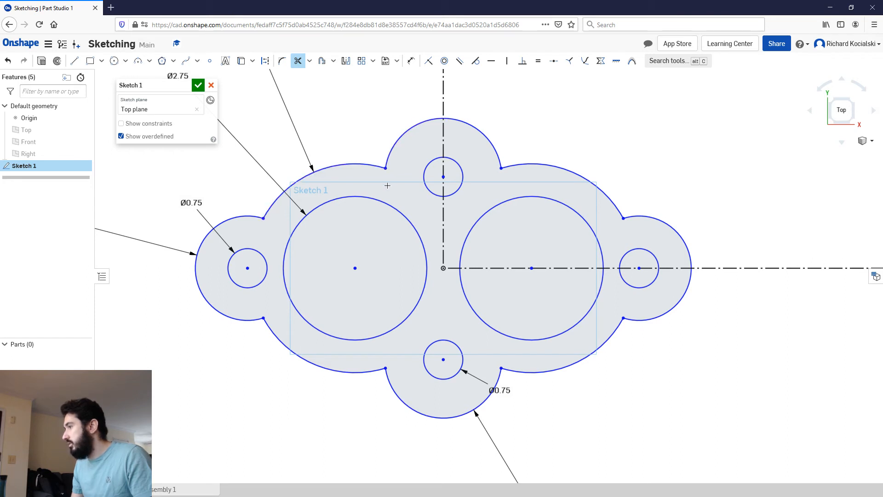
{"action": "left_click", "coordinate": [281, 65]}
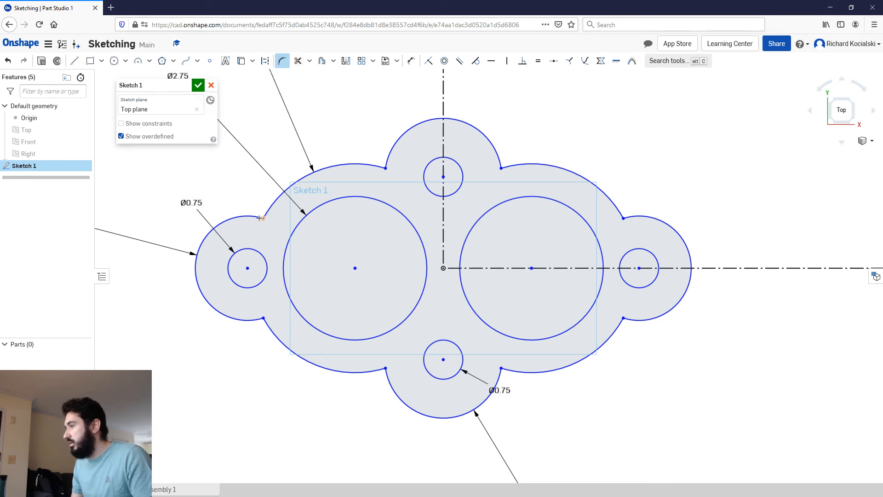
{"action": "scroll", "coordinate": [271, 211], "scroll_direction": "up", "scroll_amount": 8}
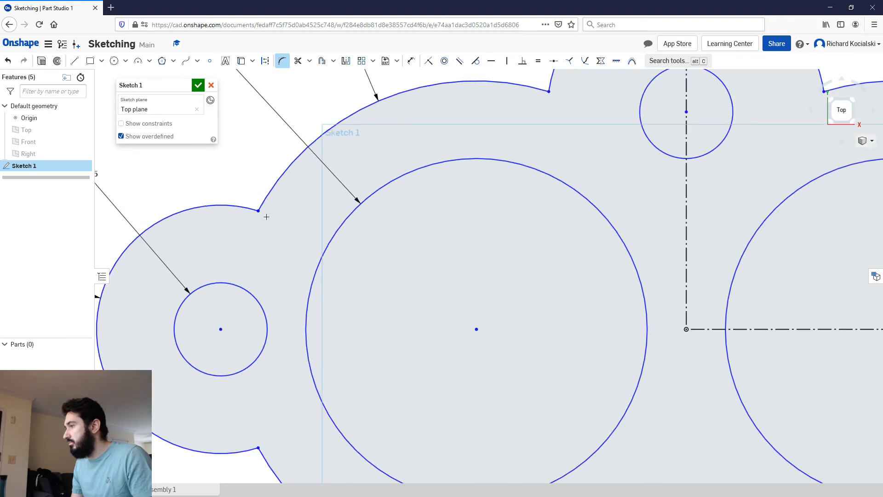
{"action": "left_click", "coordinate": [252, 242]}
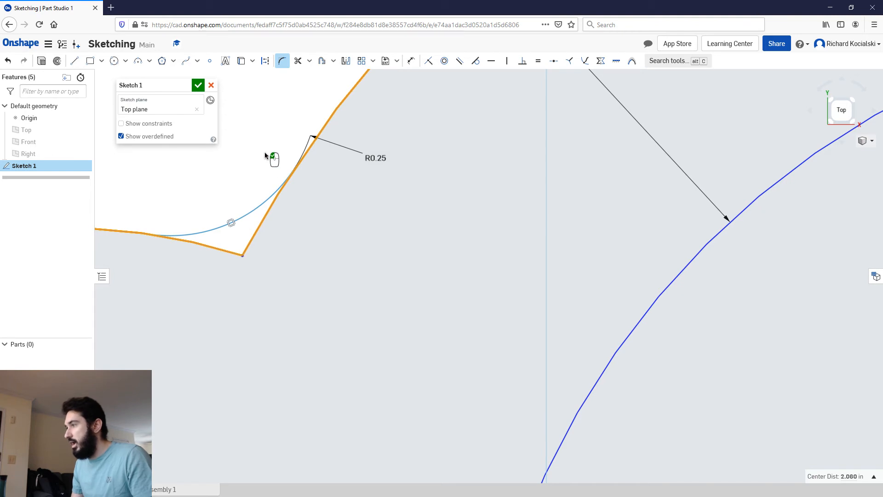
{"action": "key", "text": "Escape"}
{"action": "scroll", "coordinate": [292, 186], "scroll_direction": "down", "scroll_amount": 8}
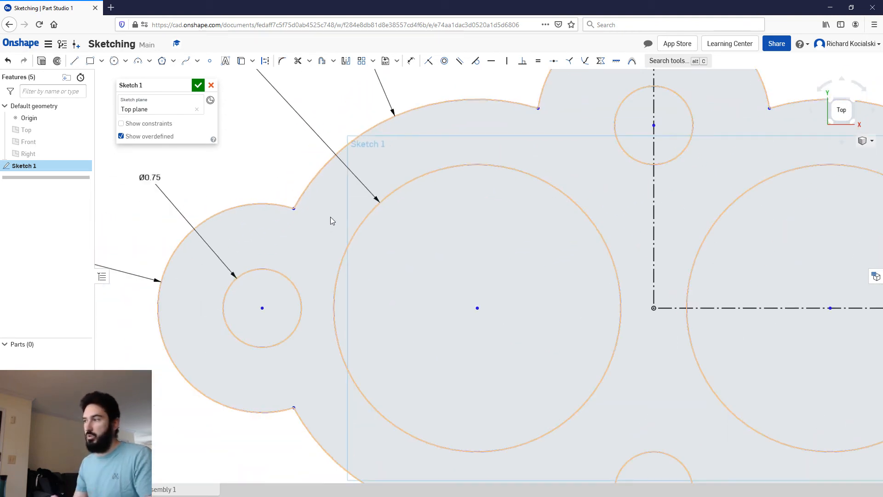
Step: Switch to Photos and check the corner fillet radii on the gasket reference drawing, then return to the sketch
{"action": "middle_click_drag", "start_coordinate": [354, 210], "coordinate": [454, 196]}
{"action": "scroll", "coordinate": [390, 182], "scroll_direction": "up", "scroll_amount": 4}
{"action": "middle_click_drag", "start_coordinate": [388, 138], "coordinate": [364, 221]}
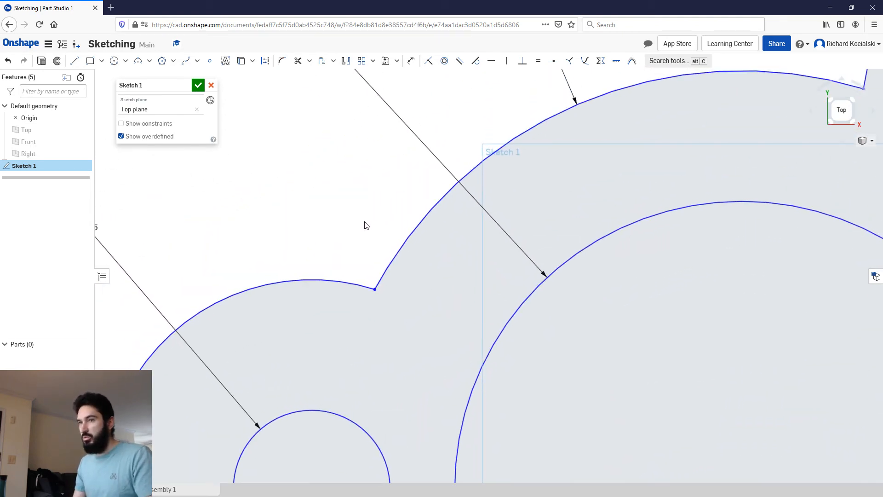
{"action": "mouse_move", "coordinate": [0, 69]}
{"action": "left_mouse_down"}
{"action": "mouse_move", "coordinate": [342, 27]}
{"action": "mouse_move", "coordinate": [430, 44]}
{"action": "left_mouse_up"}
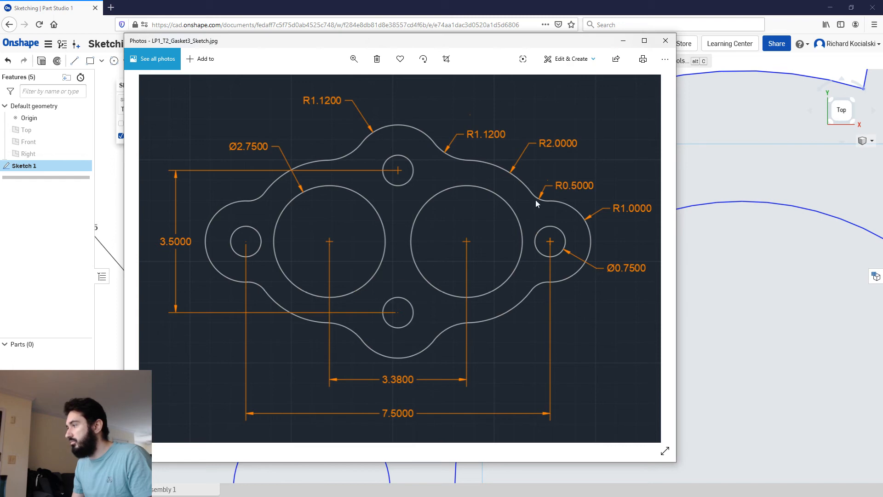
{"action": "left_click_drag", "start_coordinate": [375, 45], "coordinate": [0, 83]}
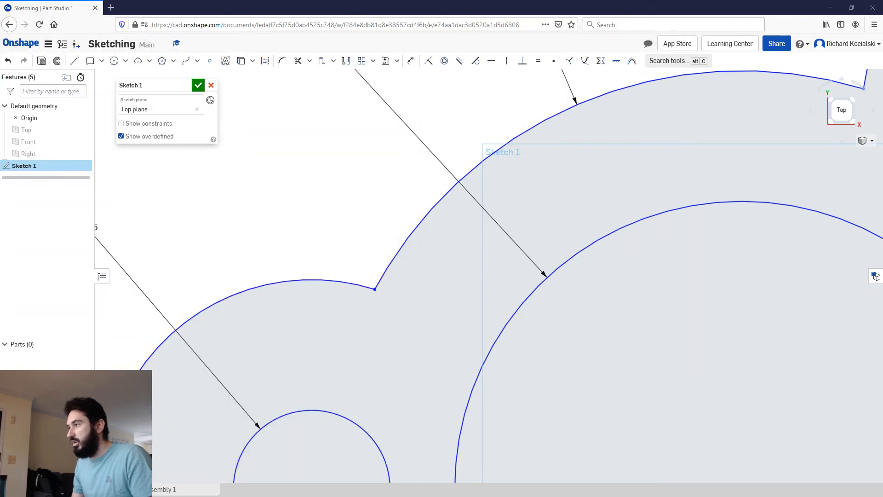
Step: Fillet the corner between the positive Y lobe and the large arc on its negative X side with a 0.25 in radius
{"action": "scroll", "coordinate": [462, 212], "scroll_direction": "down", "scroll_amount": 5}
{"action": "middle_click_drag", "start_coordinate": [437, 193], "coordinate": [65, 203]}
{"action": "scroll", "coordinate": [306, 148], "scroll_direction": "up", "scroll_amount": 3}
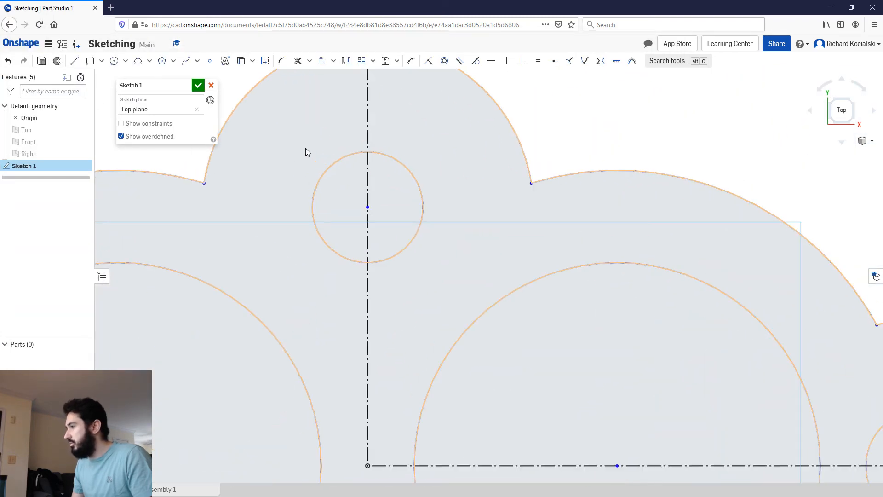
{"action": "mouse_move", "coordinate": [248, 143]}
{"action": "middle_mouse_down"}
{"action": "mouse_move", "coordinate": [471, 291]}
{"action": "mouse_move", "coordinate": [392, 193]}
{"action": "mouse_move", "coordinate": [359, 104]}
{"action": "middle_mouse_up"}
{"action": "scroll", "coordinate": [471, 291], "scroll_direction": "up", "scroll_amount": 3}
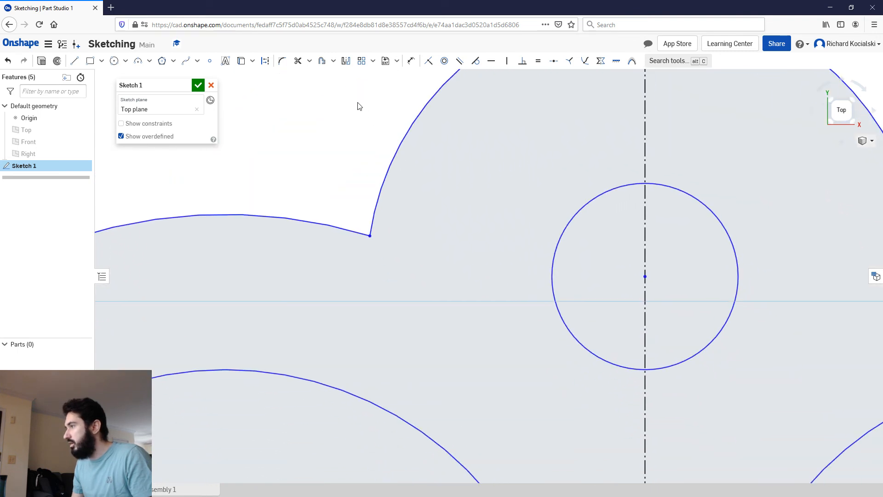
{"action": "left_click", "coordinate": [283, 62]}
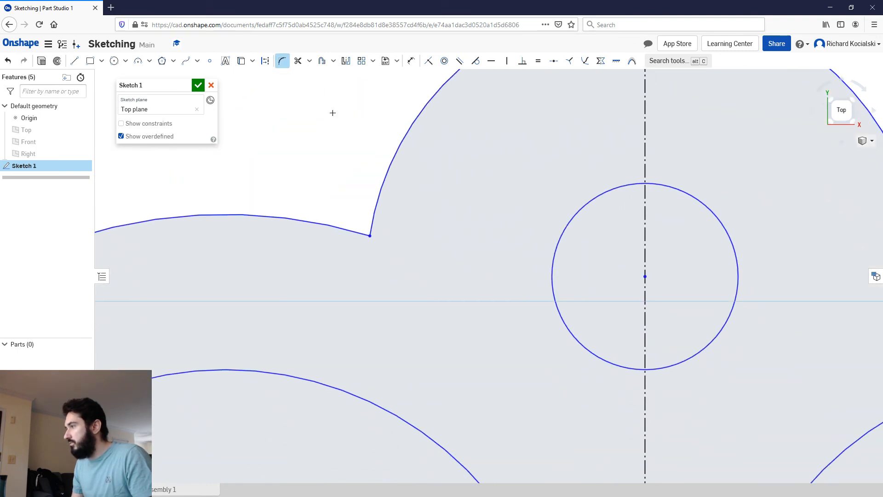
{"action": "left_click", "coordinate": [346, 230]}
{"action": "left_click", "coordinate": [372, 217]}
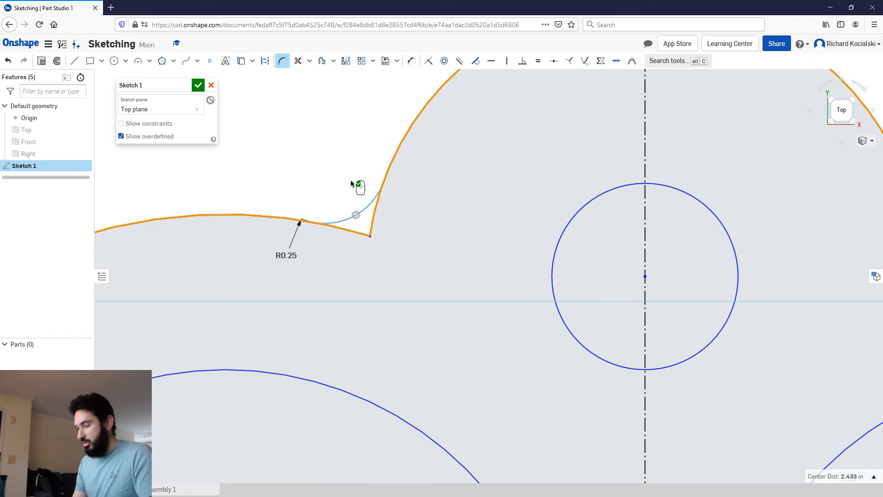
{"action": "left_click", "coordinate": [351, 180]}
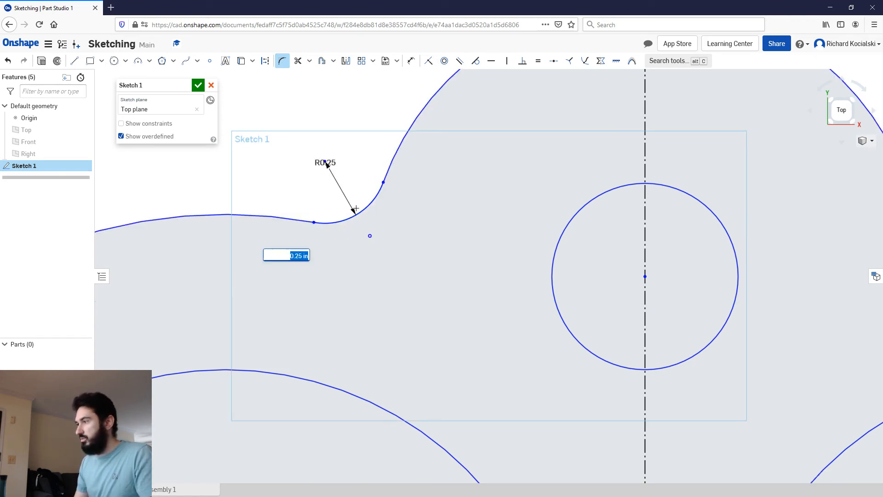
Step: Fillet the positive Y lobe's corner on its positive X side with a 0.25 in radius
{"action": "scroll", "coordinate": [422, 234], "scroll_direction": "down", "scroll_amount": 3}
{"action": "middle_click_drag", "start_coordinate": [550, 209], "coordinate": [227, 201]}
{"action": "left_click", "coordinate": [451, 208]}
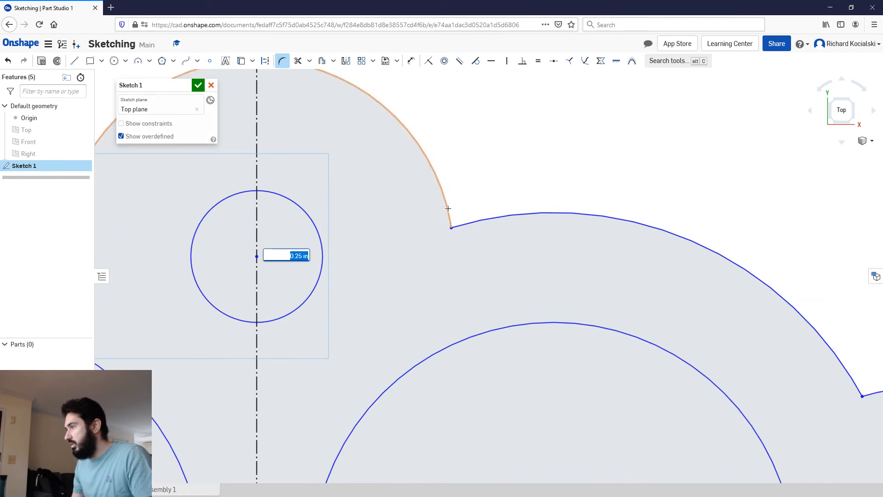
{"action": "left_click", "coordinate": [472, 220]}
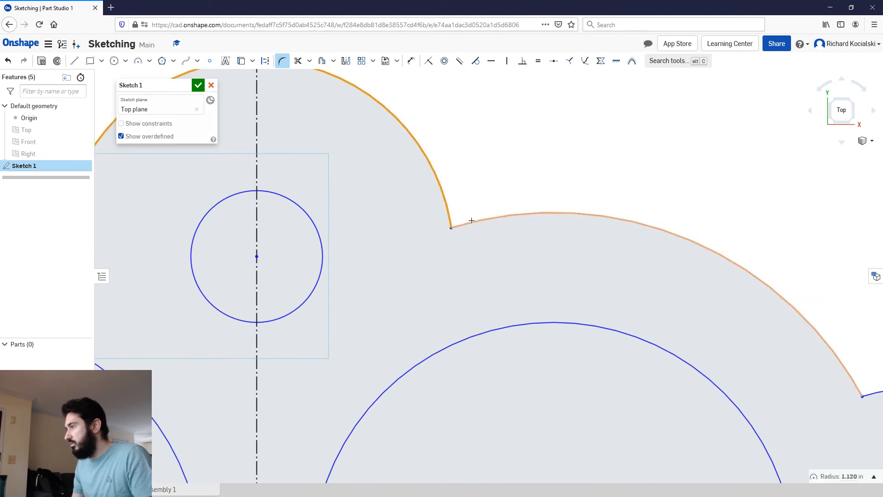
{"action": "left_click", "coordinate": [481, 186]}
Step: Fillet the negative Y lobe's corner on its negative X side and set the fillet radius to 1.12 in
{"action": "scroll", "coordinate": [481, 187], "scroll_direction": "down", "scroll_amount": 3}
{"action": "middle_click_drag", "start_coordinate": [733, 295], "coordinate": [333, 201]}
{"action": "middle_click_drag", "start_coordinate": [404, 228], "coordinate": [592, 78]}
{"action": "middle_click_drag", "start_coordinate": [322, 394], "coordinate": [689, 144]}
{"action": "left_click", "coordinate": [318, 206]}
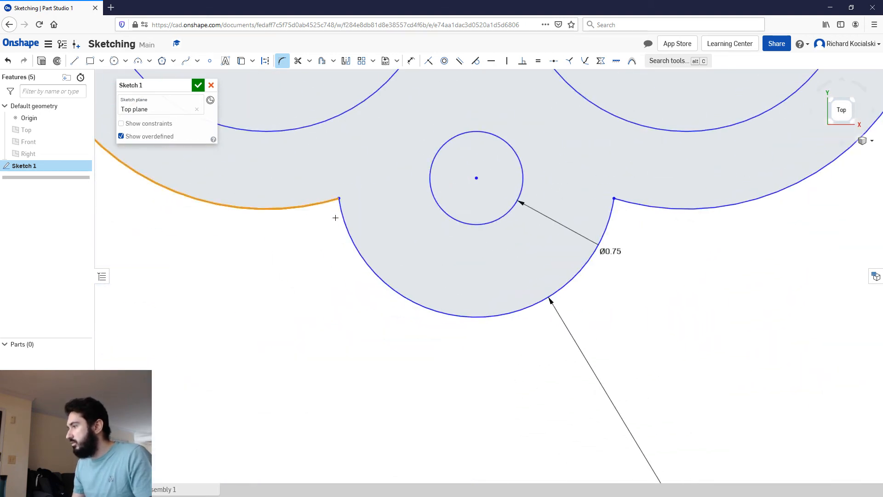
{"action": "left_click", "coordinate": [344, 220]}
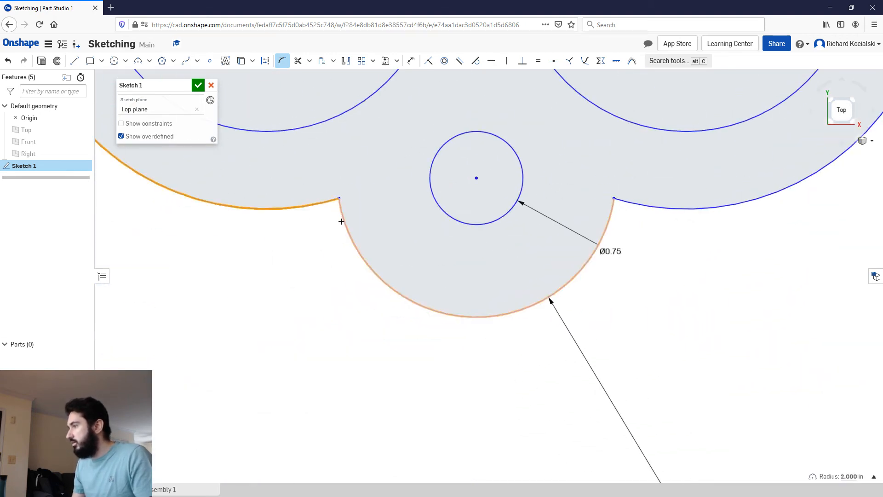
{"action": "left_click", "coordinate": [311, 263]}
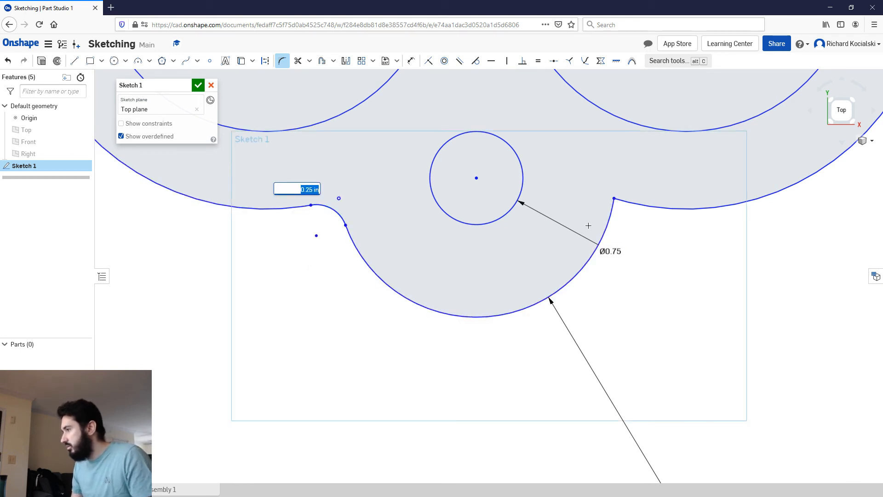
{"action": "type", "text": "1.12"}
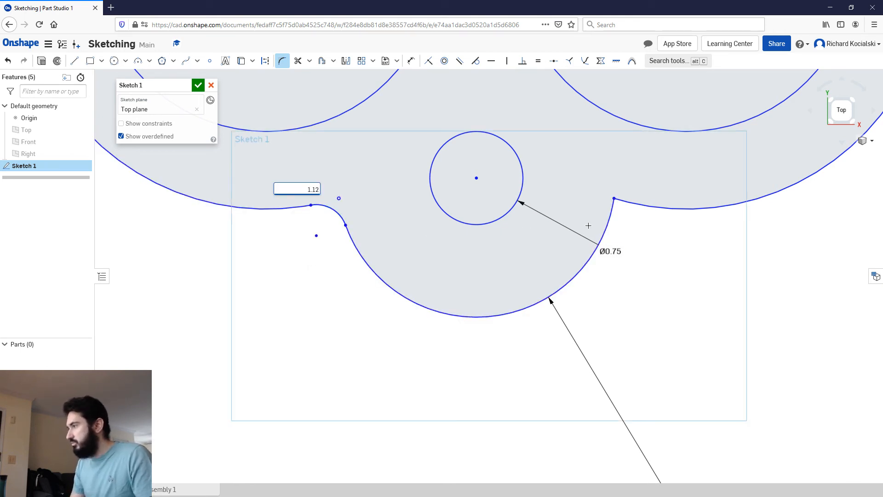
{"action": "key", "text": "Return"}
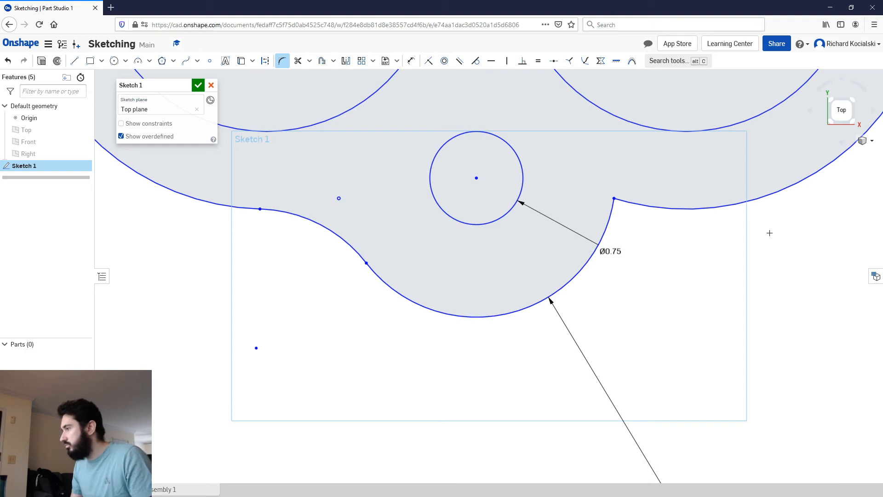
Step: Fillet the negative Y lobe's corner on its positive X side with a 1.12 in radius
{"action": "scroll", "coordinate": [545, 169], "scroll_direction": "down", "scroll_amount": 4}
{"action": "scroll", "coordinate": [500, 146], "scroll_direction": "down", "scroll_amount": 3}
{"action": "mouse_move", "coordinate": [496, 141]}
{"action": "middle_mouse_down"}
{"action": "mouse_move", "coordinate": [462, 303]}
{"action": "mouse_move", "coordinate": [457, 293]}
{"action": "middle_mouse_up"}
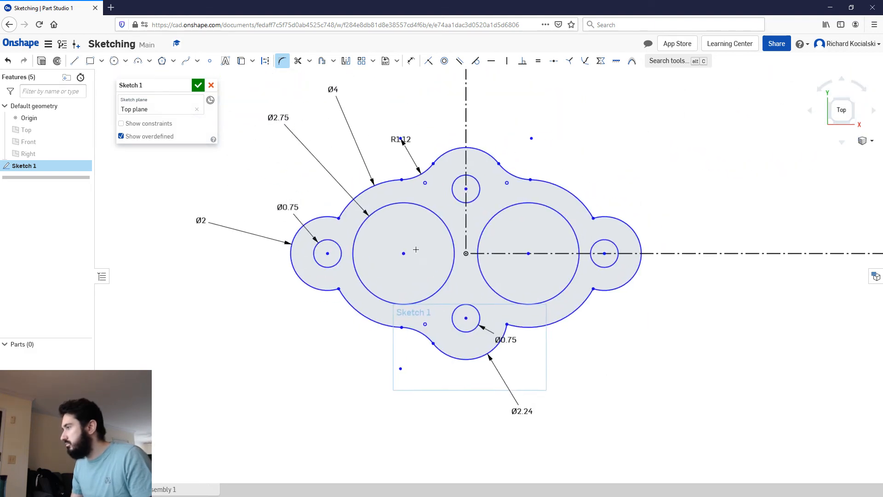
{"action": "scroll", "coordinate": [508, 330], "scroll_direction": "up", "scroll_amount": 5}
{"action": "left_click", "coordinate": [427, 257]}
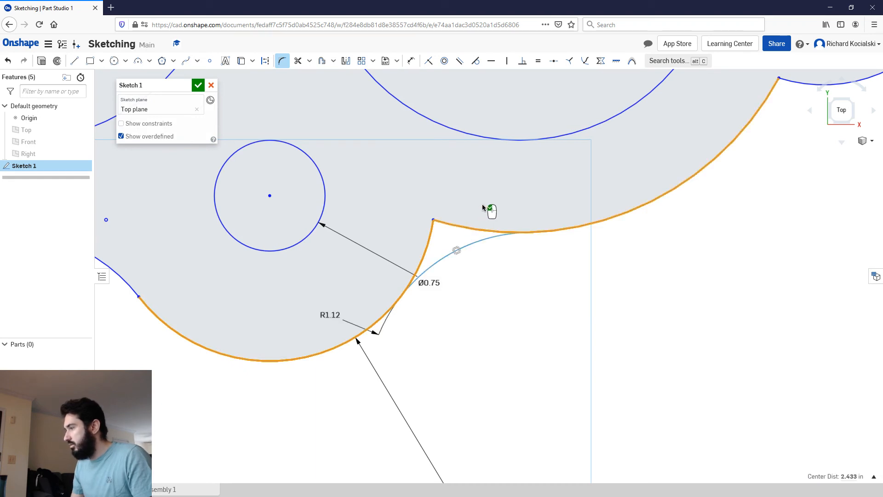
{"action": "left_click", "coordinate": [531, 190]}
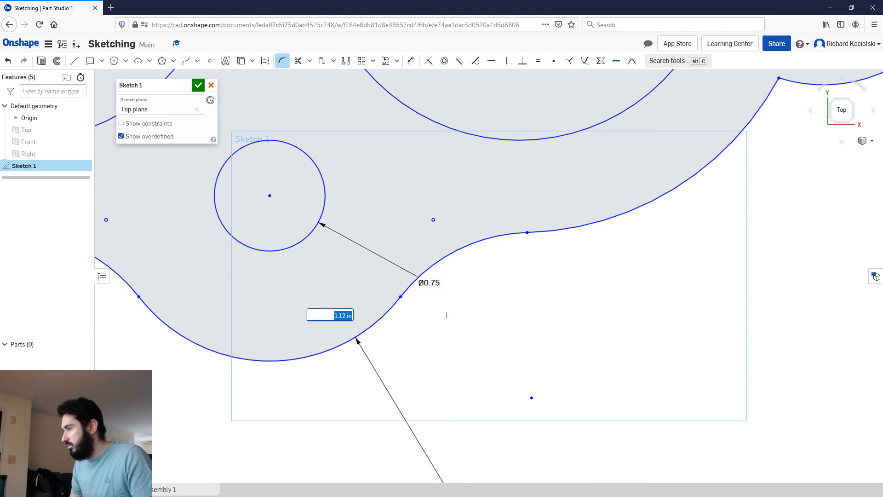
{"action": "key", "text": "Escape"}
Step: Move the positive Y lobe's fillet radius label off the arc centre, closer to the fillet
{"action": "scroll", "coordinate": [410, 291], "scroll_direction": "down", "scroll_amount": 5}
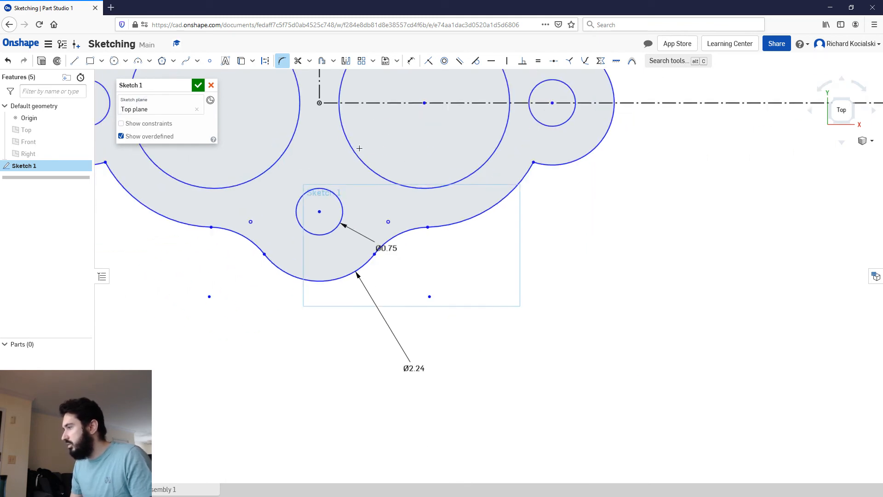
{"action": "mouse_move", "coordinate": [312, 195]}
{"action": "middle_mouse_down"}
{"action": "mouse_move", "coordinate": [485, 225]}
{"action": "mouse_move", "coordinate": [434, 259]}
{"action": "middle_mouse_up"}
{"action": "left_click_drag", "start_coordinate": [439, 145], "coordinate": [453, 168]}
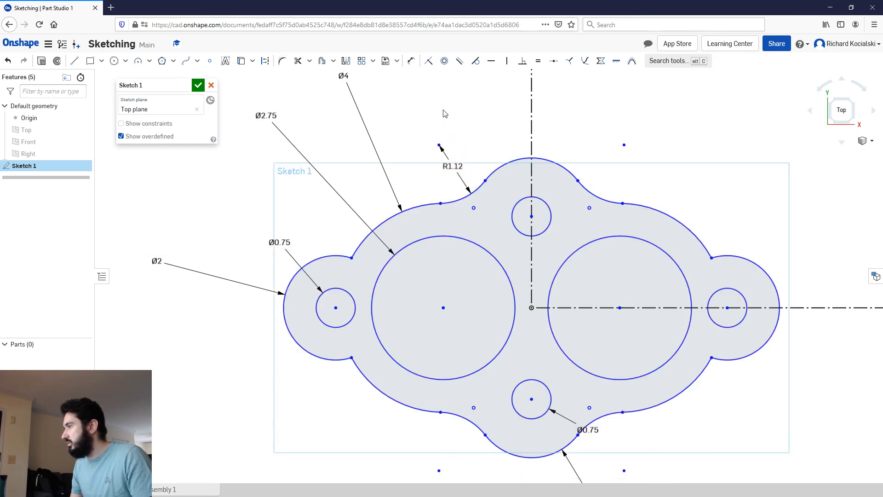
Step: Fillet the negative X lobe's corner on its negative Y side with a 0.5 in radius
{"action": "middle_click_drag", "start_coordinate": [328, 391], "coordinate": [306, 310]}
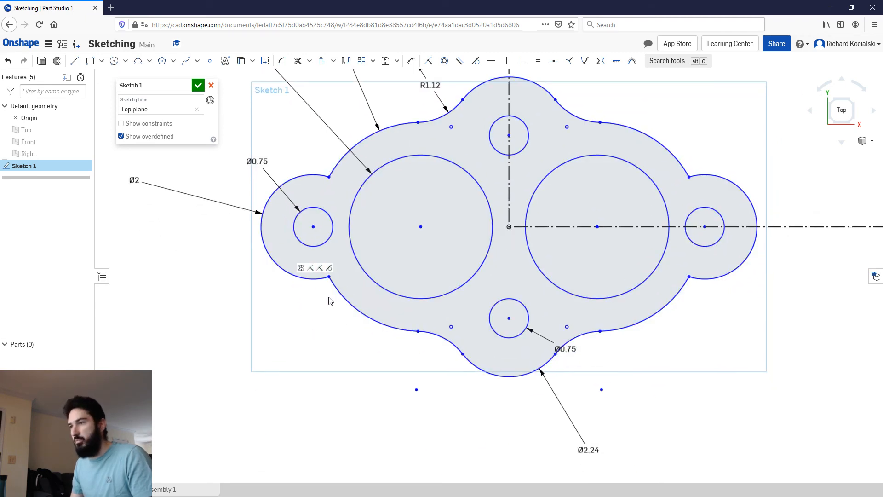
{"action": "left_click", "coordinate": [282, 63]}
{"action": "scroll", "coordinate": [339, 269], "scroll_direction": "up", "scroll_amount": 3}
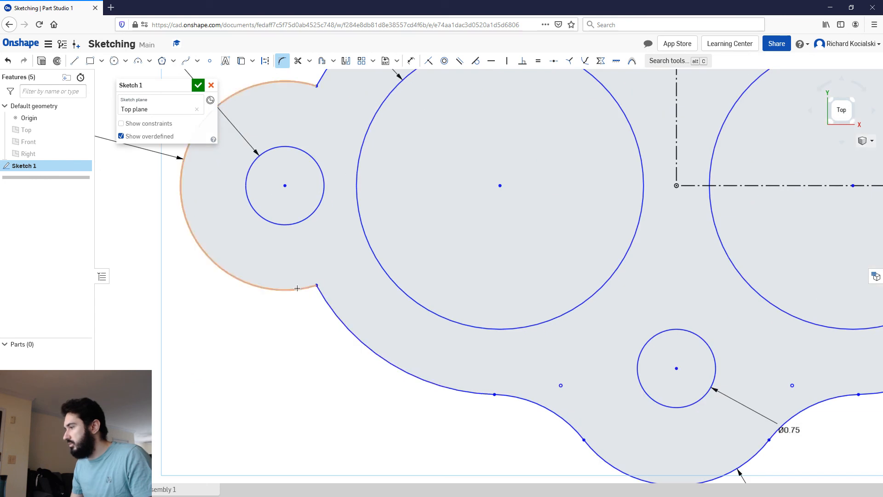
{"action": "left_click_drag", "start_coordinate": [322, 299], "coordinate": [324, 316]}
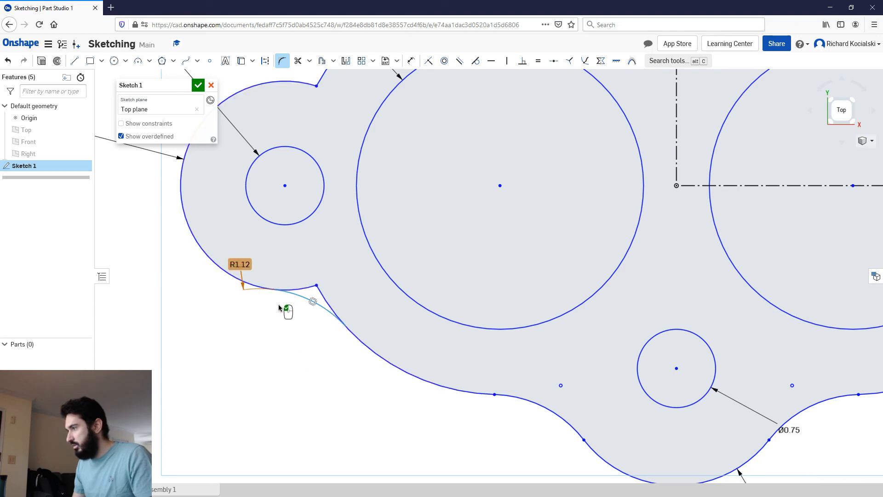
{"action": "double_click", "coordinate": [244, 265]}
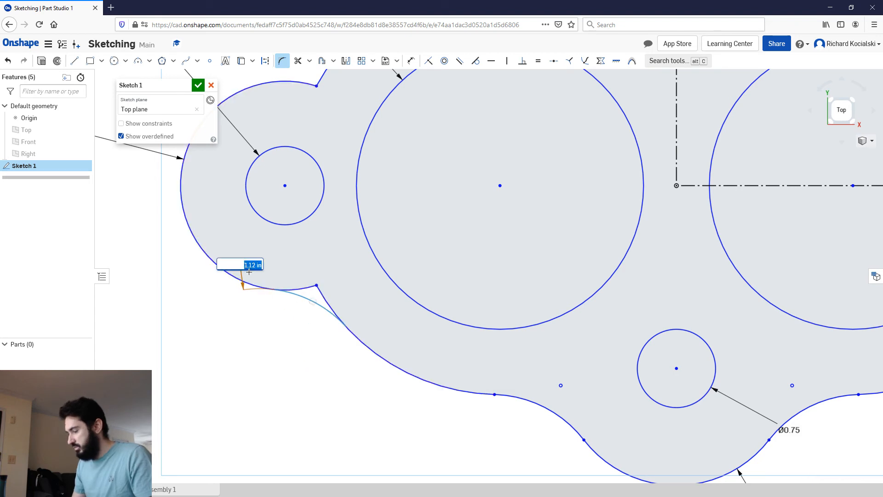
{"action": "key", "text": "BackSpace"}
{"action": "key", "text": "Return"}
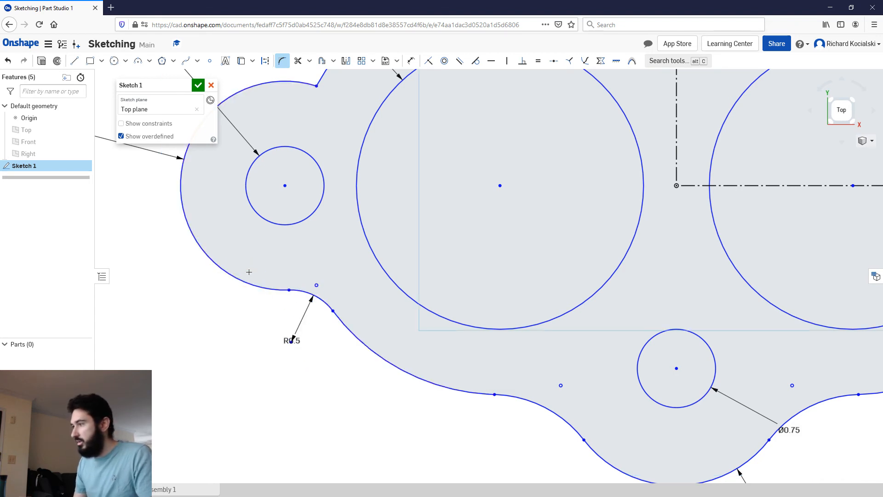
Step: Fillet the corners on the positive Y side of the negative X and positive X lobes with a 0.5 in radius
{"action": "middle_click_drag", "start_coordinate": [303, 151], "coordinate": [295, 237]}
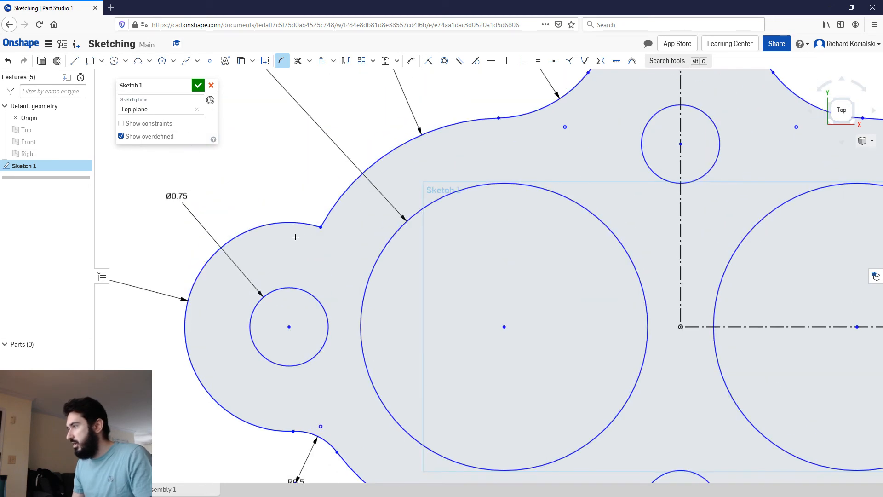
{"action": "left_click", "coordinate": [323, 209]}
{"action": "left_click", "coordinate": [320, 207]}
{"action": "scroll", "coordinate": [510, 218], "scroll_direction": "up", "scroll_amount": 5}
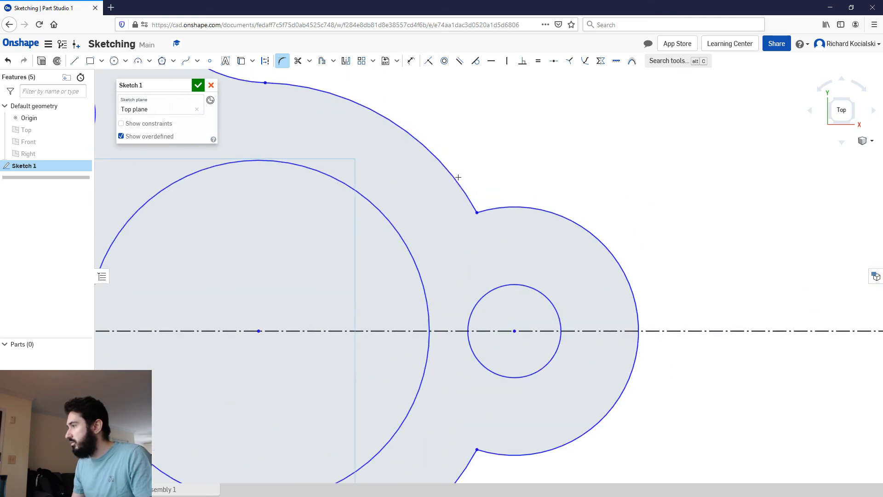
{"action": "left_click", "coordinate": [483, 223]}
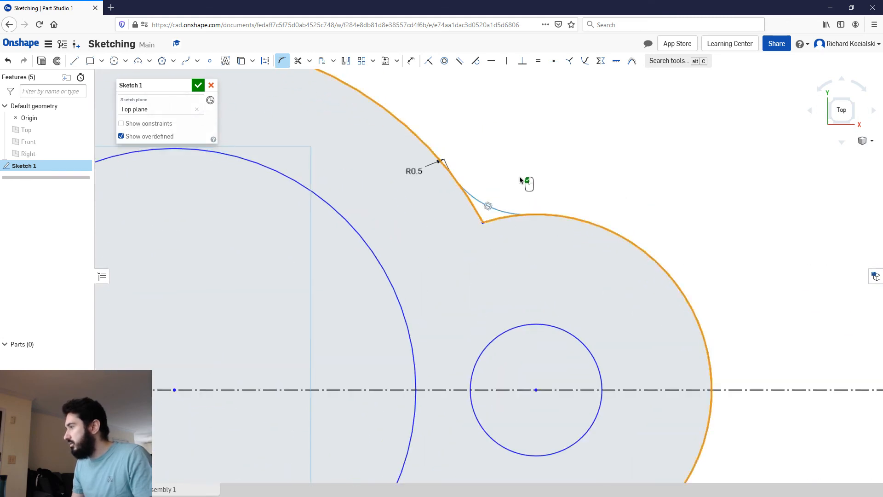
Step: Fillet the positive X lobe's corner on its negative Y side with a 0.5 in radius
{"action": "scroll", "coordinate": [522, 173], "scroll_direction": "down", "scroll_amount": 3}
{"action": "mouse_move", "coordinate": [534, 317]}
{"action": "middle_mouse_down"}
{"action": "mouse_move", "coordinate": [504, 112]}
{"action": "mouse_move", "coordinate": [568, 319]}
{"action": "middle_mouse_up"}
{"action": "scroll", "coordinate": [562, 338], "scroll_direction": "down", "scroll_amount": 3}
{"action": "middle_click_drag", "start_coordinate": [520, 303], "coordinate": [523, 135]}
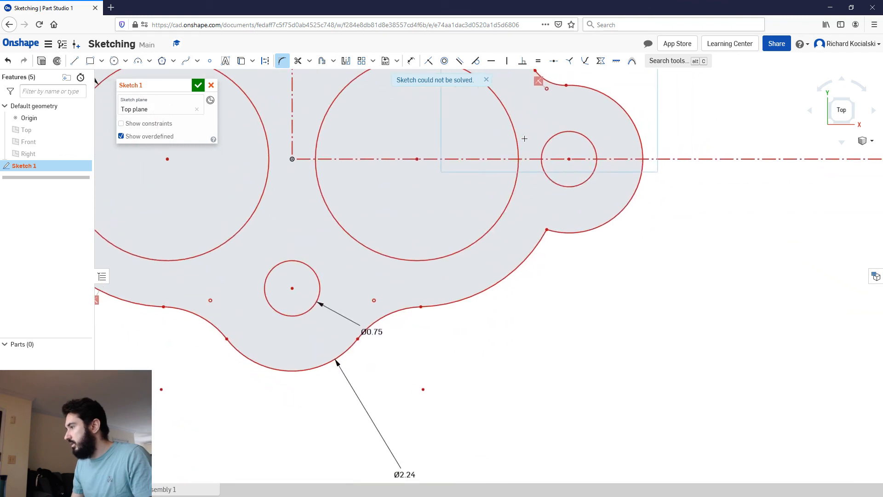
{"action": "scroll", "coordinate": [556, 225], "scroll_direction": "up", "scroll_amount": 3}
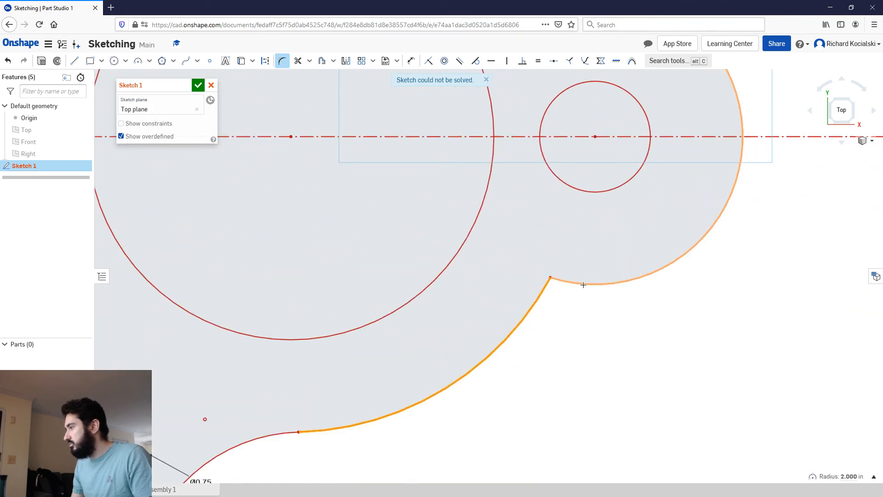
{"action": "left_click", "coordinate": [552, 279]}
{"action": "key", "text": "f"}
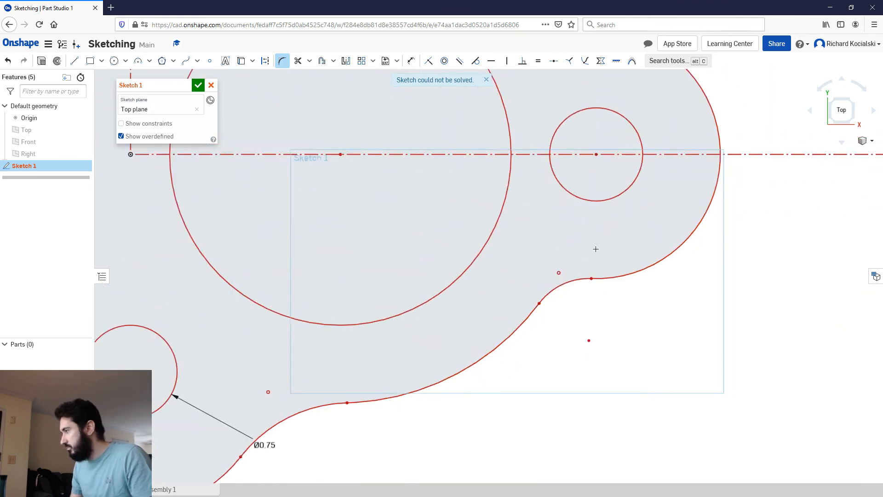
Step: Try deleting the conflicting constraint at the positive X lobe's fillet on its positive Y side
{"action": "key", "text": "Escape"}
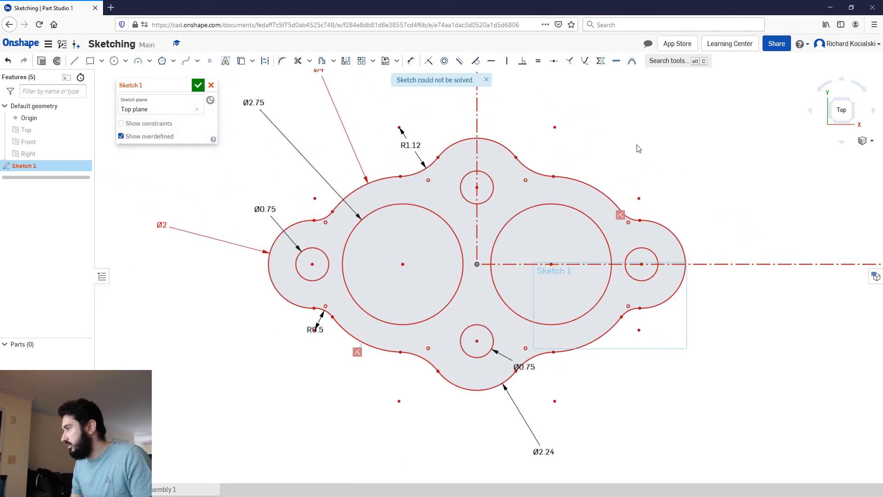
{"action": "scroll", "coordinate": [636, 214], "scroll_direction": "up", "scroll_amount": 6}
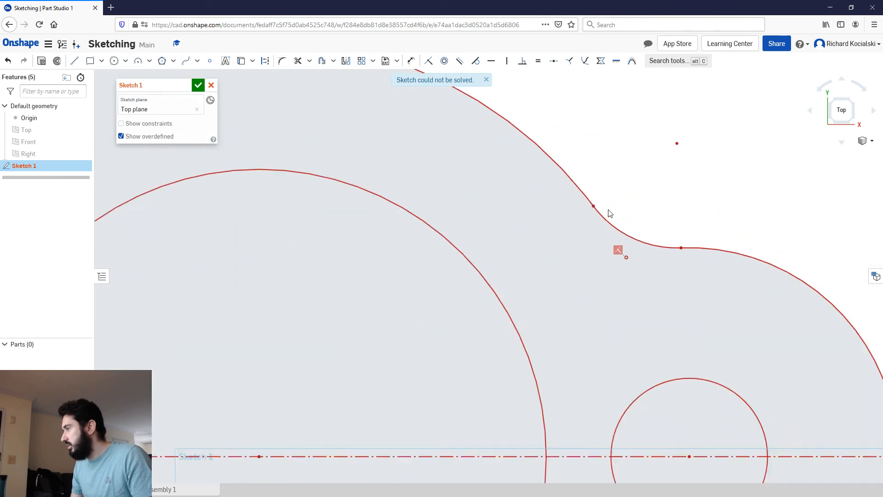
{"action": "left_click", "coordinate": [620, 259]}
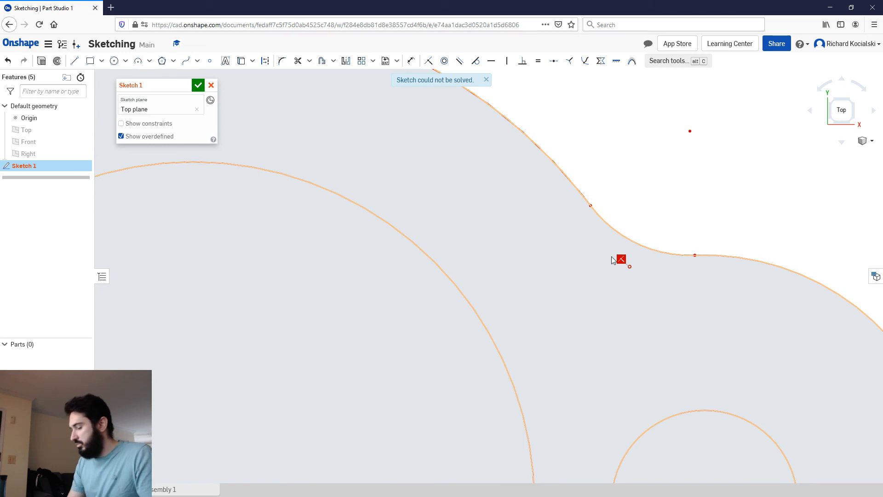
{"action": "key", "text": "Delete"}
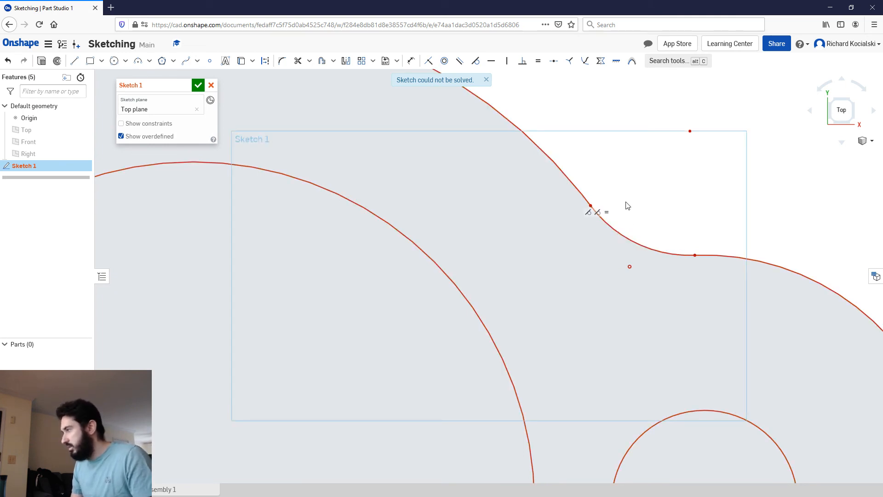
Step: Undo the positive X lobe's fillets and fillet its corner on the positive Y side again with a 0.5 in radius
{"action": "key", "text": "ctrl+z"}
{"action": "key", "text": "ctrl+z"}
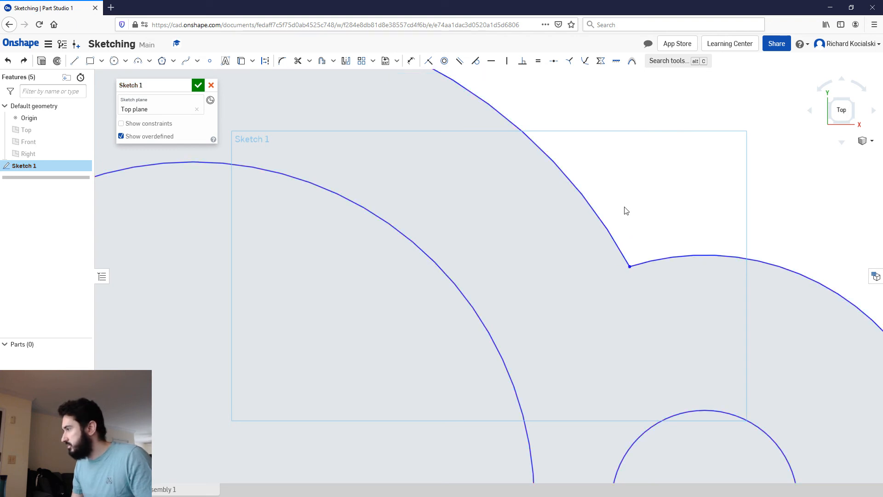
{"action": "left_click", "coordinate": [282, 61]}
{"action": "left_click", "coordinate": [582, 197]}
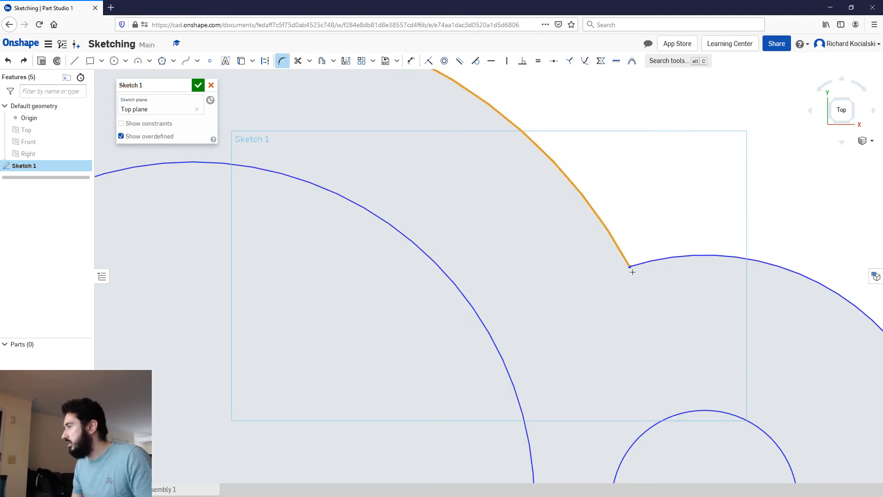
{"action": "left_click", "coordinate": [701, 255]}
{"action": "left_click", "coordinate": [783, 189]}
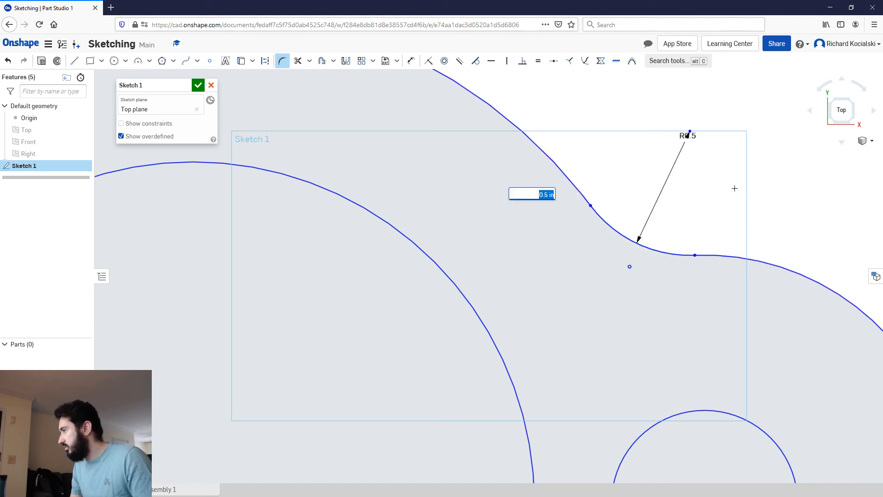
{"action": "key", "text": "Return"}
Step: Fillet the positive X lobe's remaining corner on its negative Y side with a 0.5 in radius
{"action": "scroll", "coordinate": [734, 187], "scroll_direction": "down", "scroll_amount": 5}
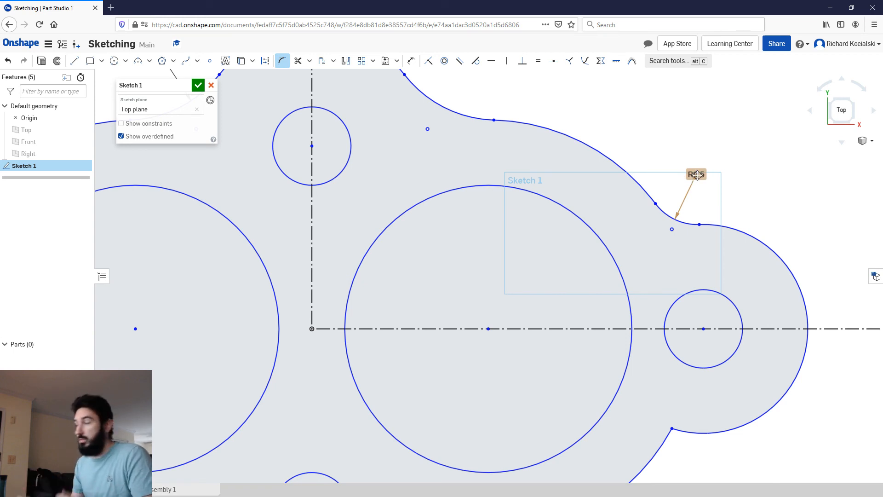
{"action": "middle_click_drag", "start_coordinate": [662, 386], "coordinate": [504, 181]}
{"action": "scroll", "coordinate": [514, 218], "scroll_direction": "up", "scroll_amount": 3}
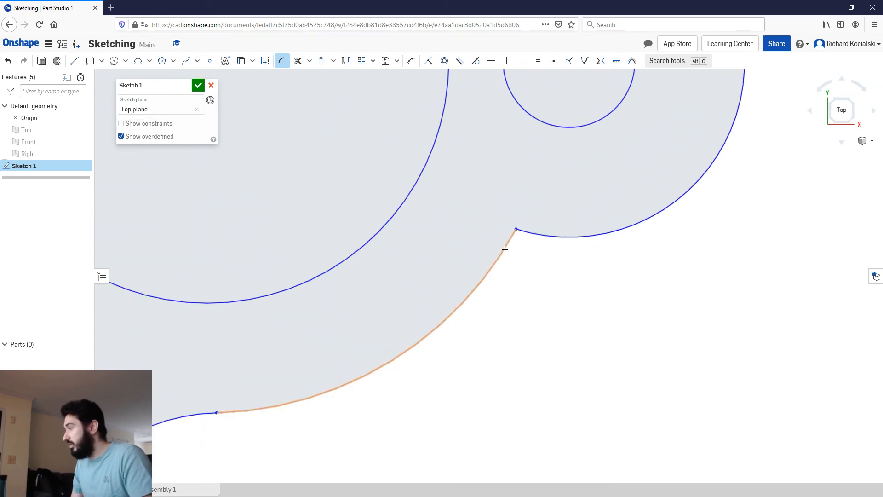
{"action": "left_click", "coordinate": [494, 269]}
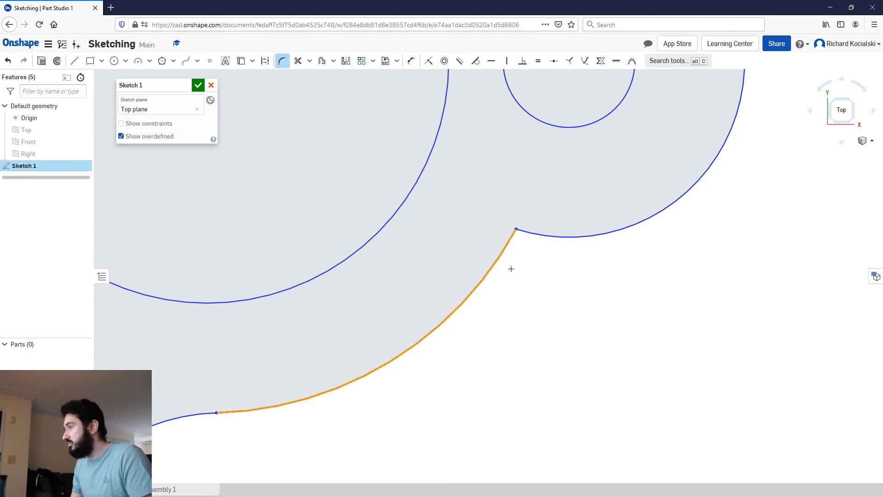
{"action": "left_click", "coordinate": [598, 234]}
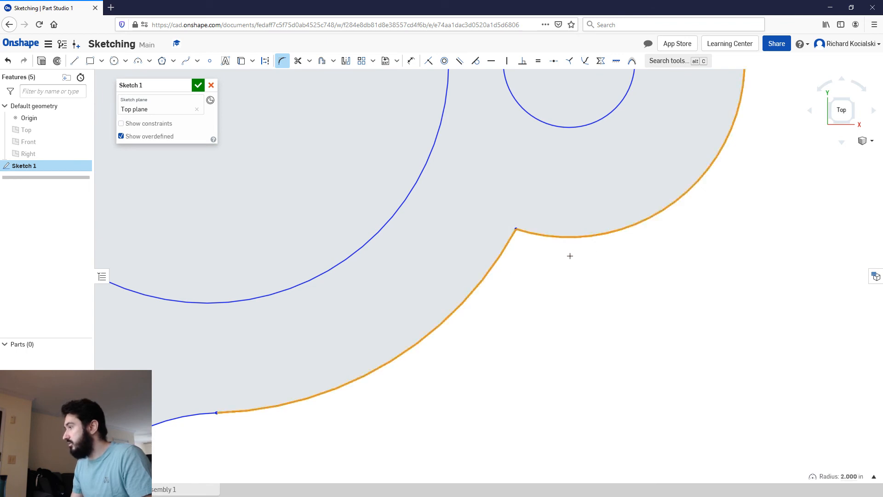
{"action": "left_click", "coordinate": [552, 272]}
{"action": "key", "text": "Return"}
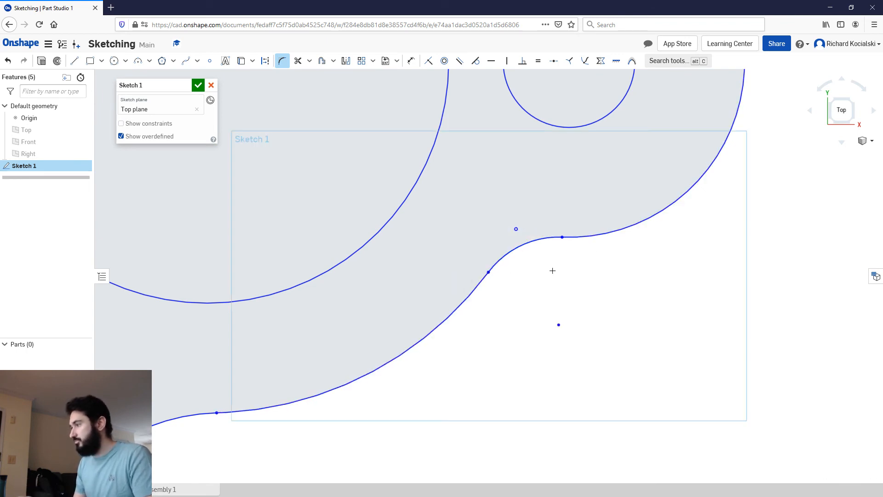
{"action": "key", "text": "f"}
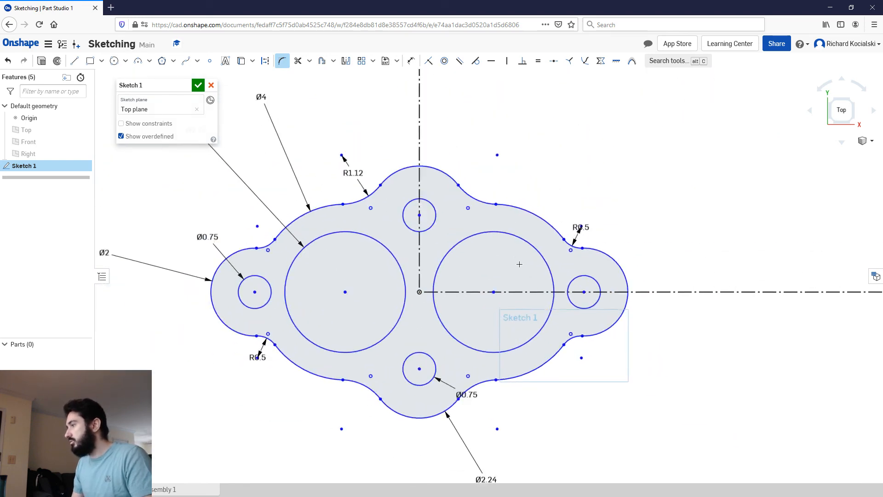
Step: Inspect the filleted gasket profile and its existing dimensions
{"action": "mouse_move", "coordinate": [467, 208]}
{"action": "middle_mouse_down"}
{"action": "mouse_move", "coordinate": [494, 214]}
{"action": "mouse_move", "coordinate": [484, 204]}
{"action": "mouse_move", "coordinate": [496, 195]}
{"action": "middle_mouse_up"}
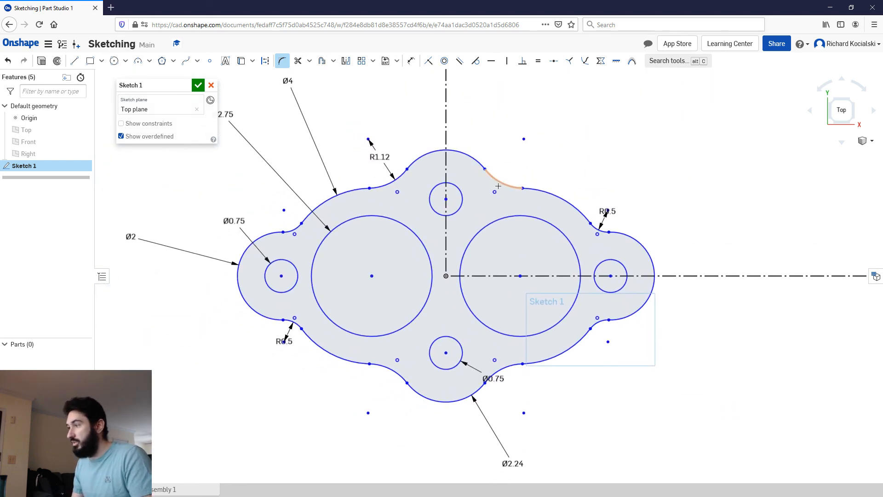
{"action": "scroll", "coordinate": [498, 188], "scroll_direction": "down", "scroll_amount": 1}
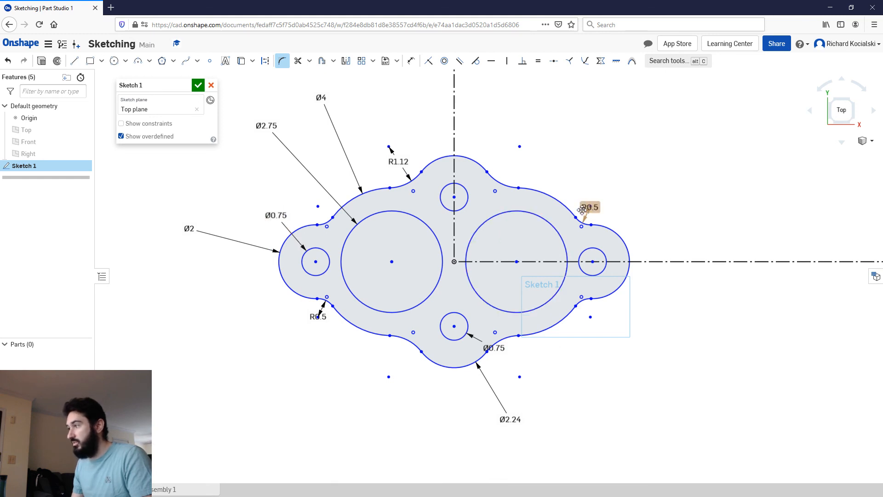
{"action": "left_click", "coordinate": [398, 161]}
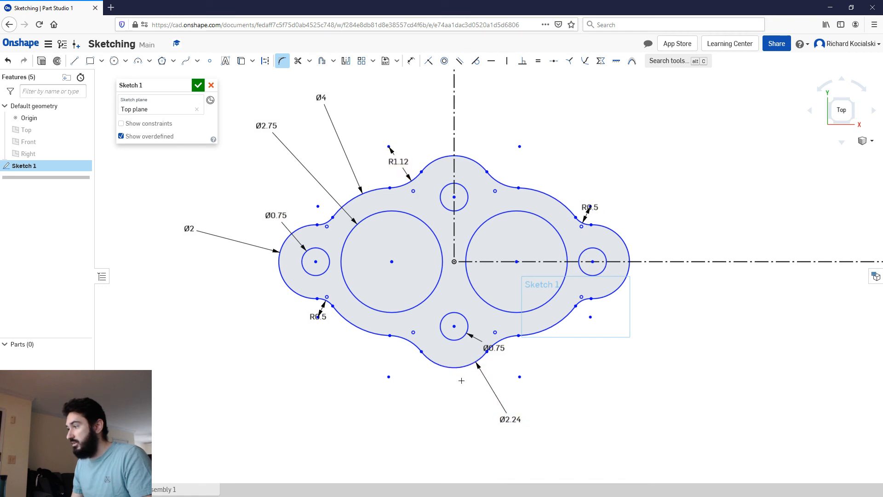
{"action": "left_click", "coordinate": [512, 422]}
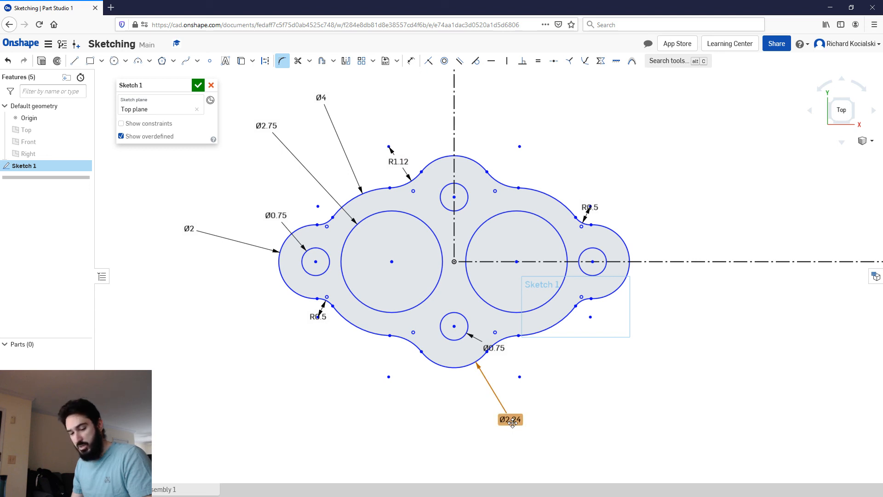
{"action": "key", "text": "Down"}
{"action": "key", "text": "Down"}
{"action": "key", "text": "Down"}
{"action": "key", "text": "n"}
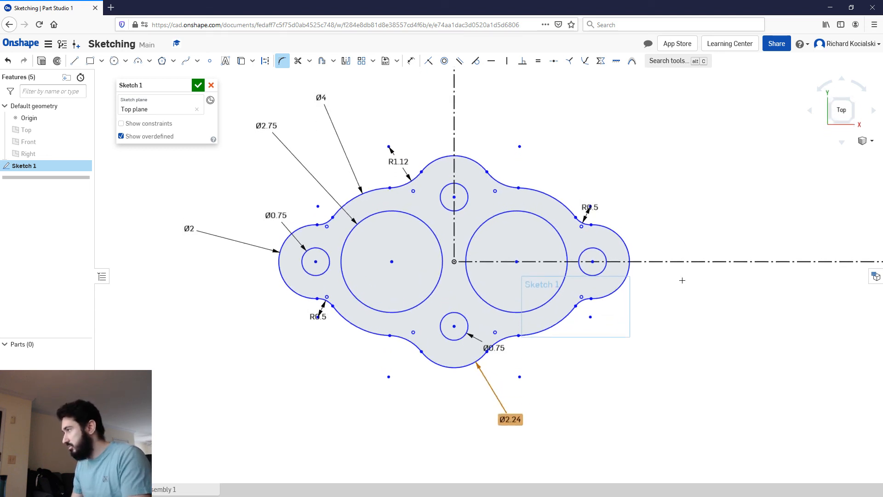
{"action": "scroll", "coordinate": [754, 104], "scroll_direction": "down", "scroll_amount": 1}
{"action": "middle_click_drag", "start_coordinate": [751, 102], "coordinate": [658, 189]}
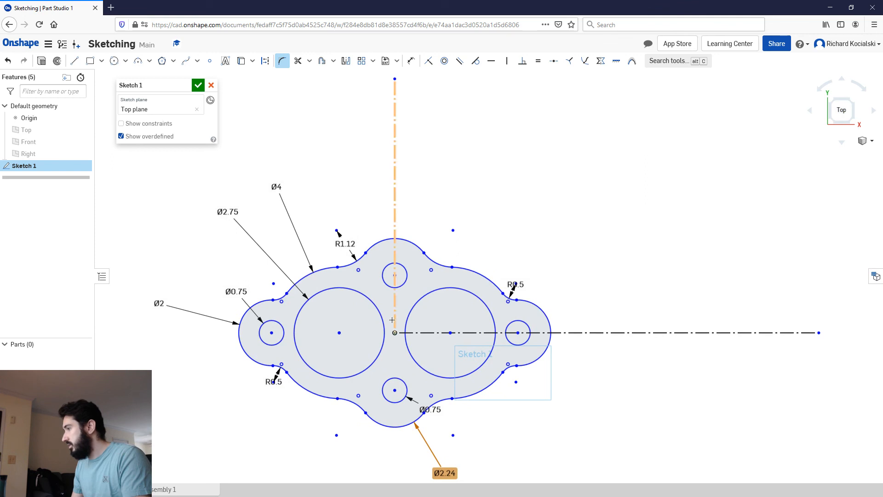
{"action": "mouse_move", "coordinate": [398, 298]}
{"action": "middle_mouse_down"}
{"action": "mouse_move", "coordinate": [460, 212]}
{"action": "mouse_move", "coordinate": [454, 158]}
{"action": "mouse_move", "coordinate": [445, 218]}
{"action": "mouse_move", "coordinate": [453, 221]}
{"action": "middle_mouse_up"}
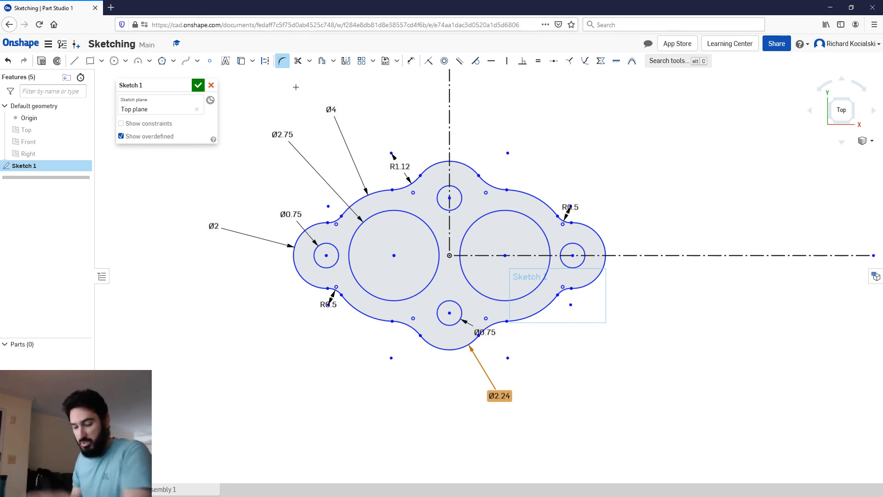
Step: Dimension the horizontal distance between the two large circles' centres, and move its label and the Ø2.24 label closer to the profile
{"action": "key", "text": "d"}
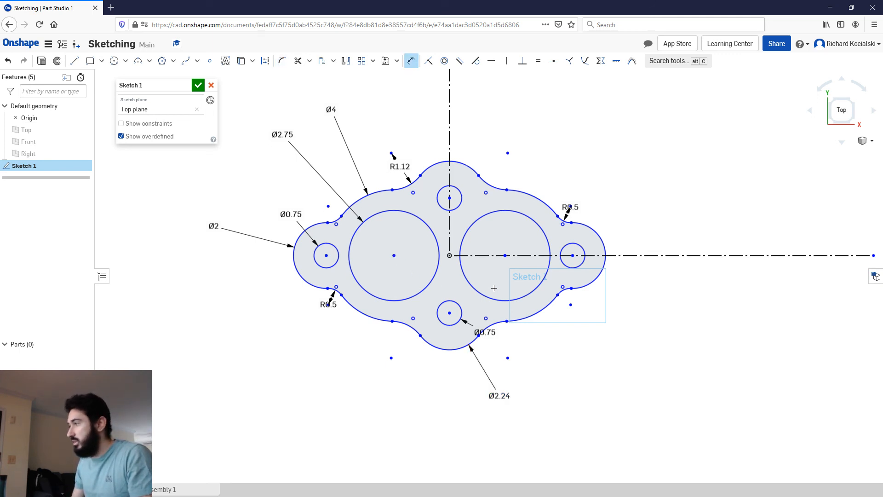
{"action": "left_click", "coordinate": [505, 255]}
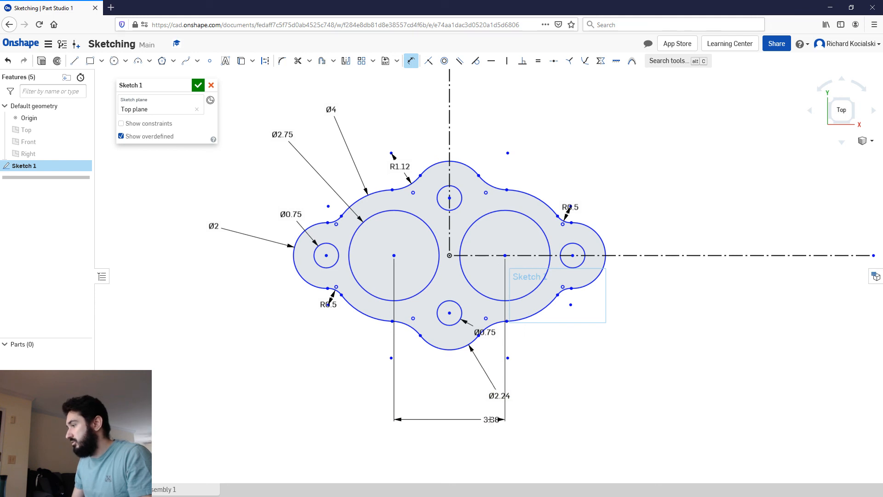
{"action": "left_click", "coordinate": [486, 416]}
{"action": "key", "text": "Return"}
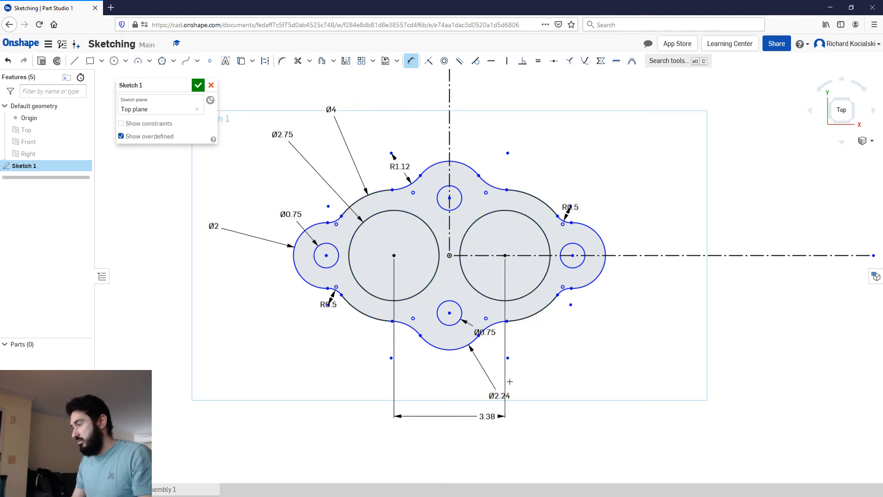
{"action": "left_click_drag", "start_coordinate": [499, 396], "coordinate": [474, 366]}
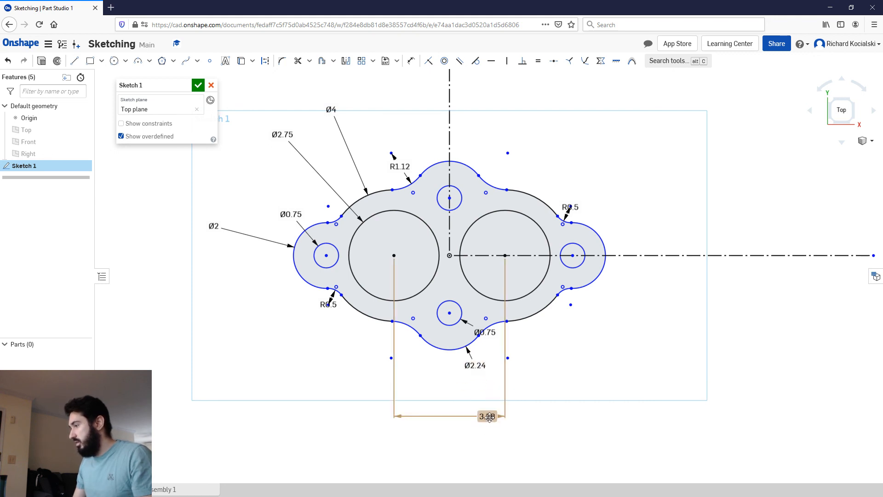
{"action": "left_click_drag", "start_coordinate": [487, 410], "coordinate": [458, 380]}
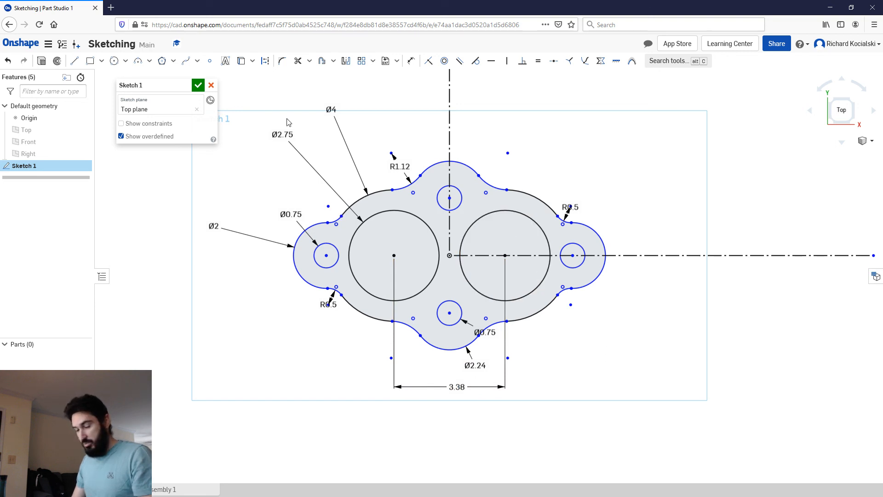
Step: Dimension the horizontal distance between the centres of the negative X and positive X lobe holes, below the profile
{"action": "key", "text": "d"}
{"action": "left_click", "coordinate": [326, 255]}
{"action": "left_click", "coordinate": [573, 255]}
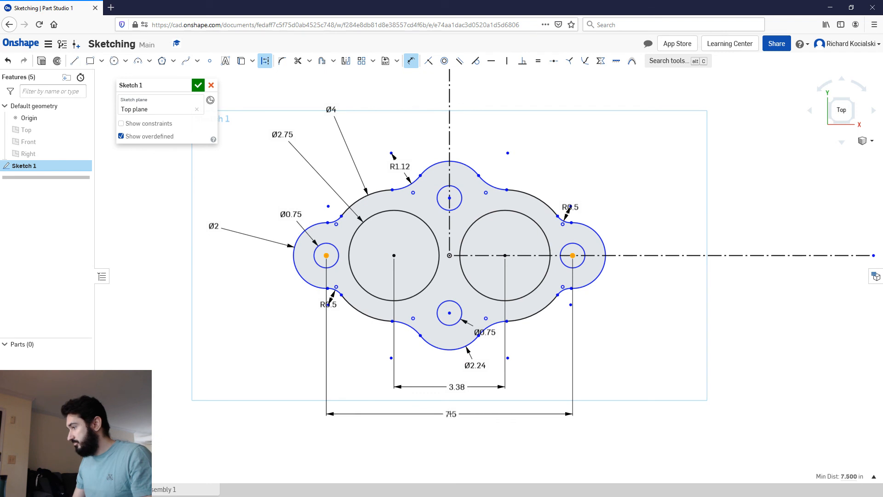
{"action": "left_click", "coordinate": [454, 411]}
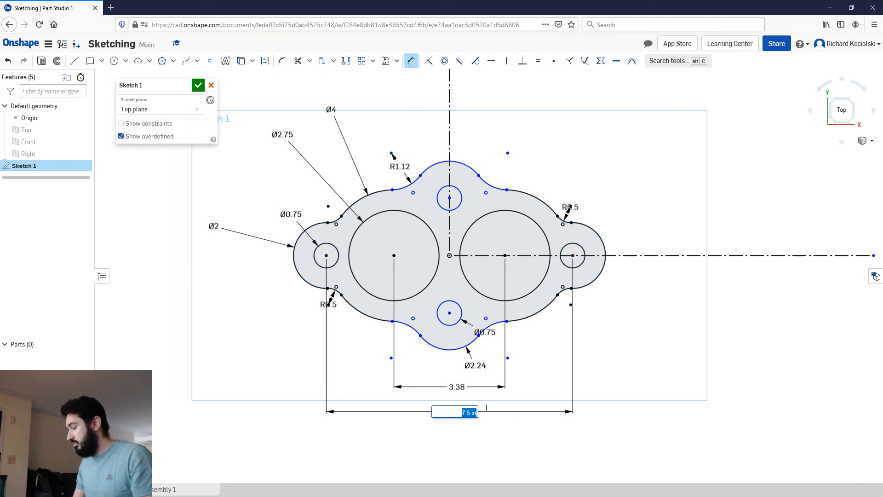
{"action": "key", "text": "Return"}
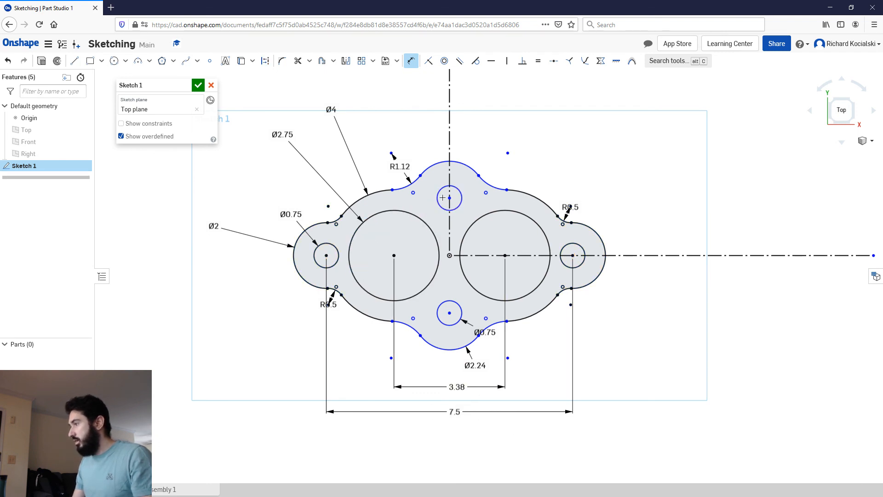
Step: Dimension the vertical distance between the centres of the positive Y and negative Y lobe holes, beyond the positive X lobe
{"action": "left_click", "coordinate": [450, 313]}
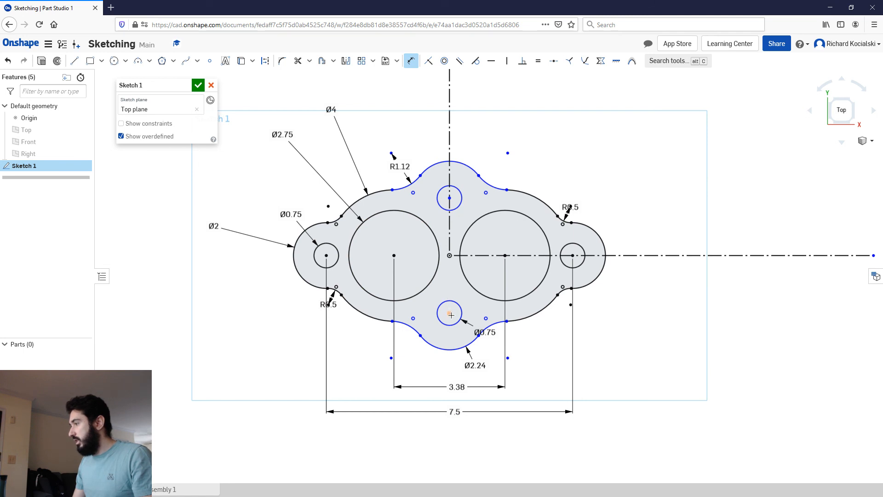
{"action": "left_click", "coordinate": [450, 198]}
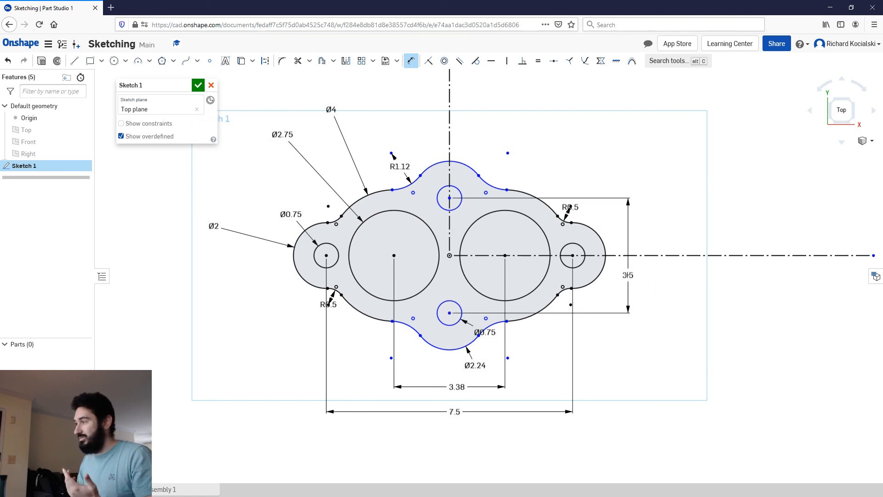
{"action": "left_click", "coordinate": [629, 274]}
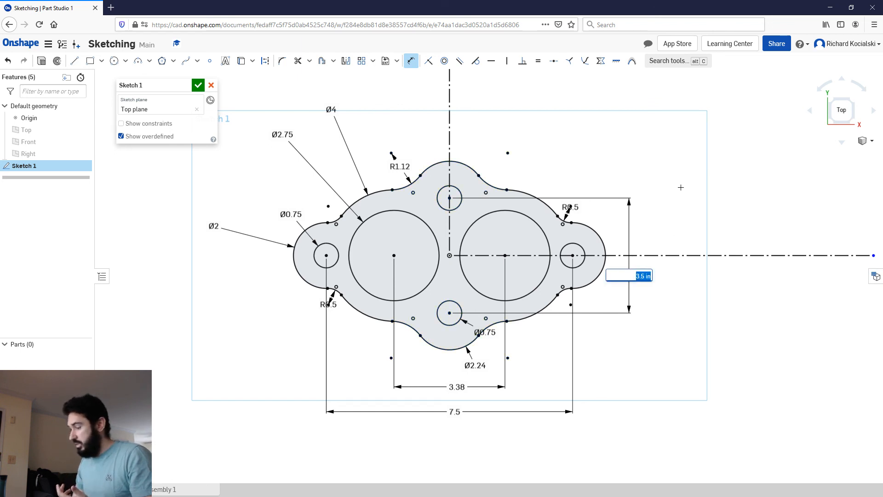
{"action": "key", "text": "Return"}
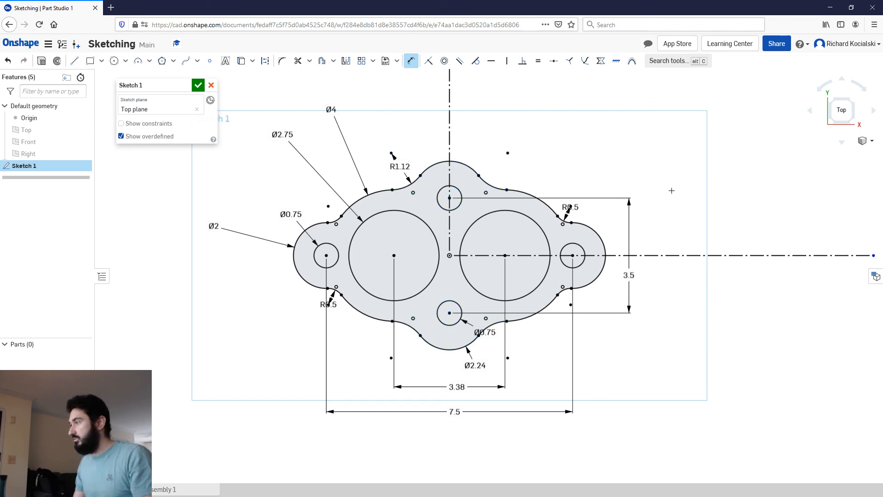
Step: Move the positive X lobe's fillet radius label off the arc centre, closer to the fillet
{"action": "scroll", "coordinate": [575, 205], "scroll_direction": "up", "scroll_amount": 5}
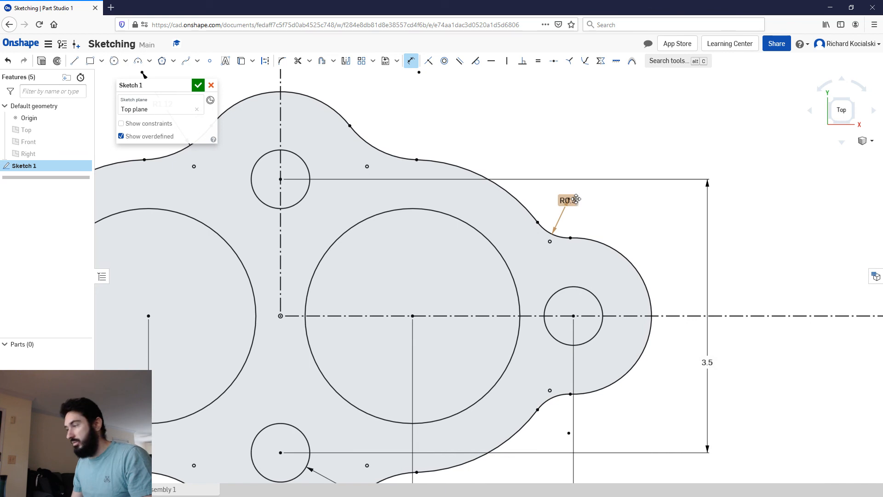
{"action": "mouse_move", "coordinate": [575, 199]}
{"action": "left_mouse_down"}
{"action": "mouse_move", "coordinate": [592, 203]}
{"action": "mouse_move", "coordinate": [570, 204]}
{"action": "mouse_move", "coordinate": [569, 212]}
{"action": "left_mouse_up"}
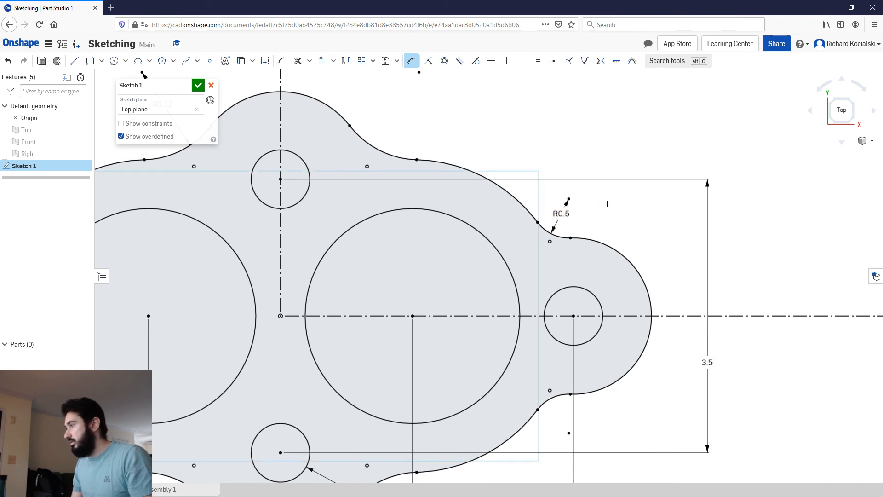
{"action": "scroll", "coordinate": [530, 117], "scroll_direction": "down", "scroll_amount": 2}
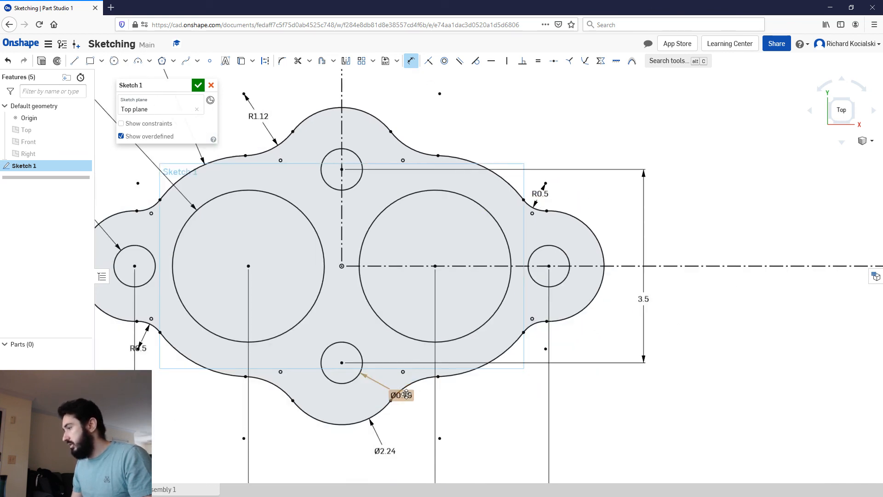
Step: Move the negative Y lobe hole's Ø0.75 label farther from the hole, clear of the gasket's outer profile
{"action": "left_click_drag", "start_coordinate": [412, 413], "coordinate": [425, 424]}
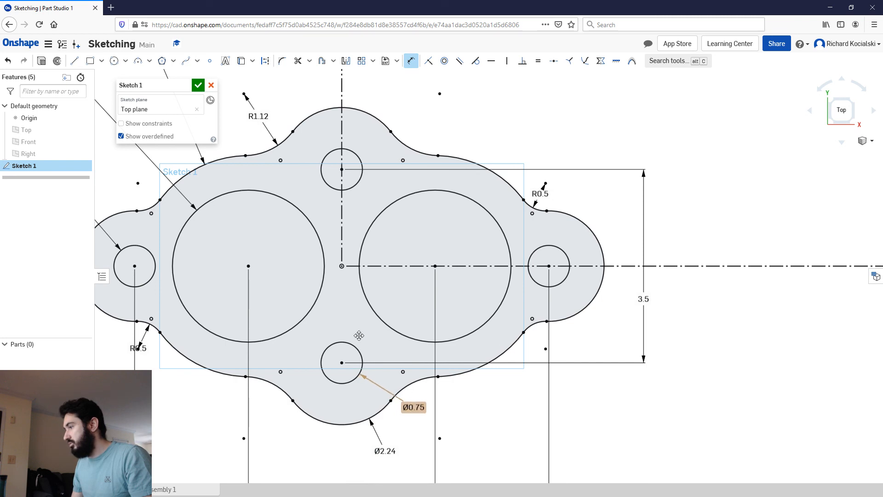
{"action": "scroll", "coordinate": [294, 286], "scroll_direction": "down", "scroll_amount": 2}
{"action": "key", "text": "f"}
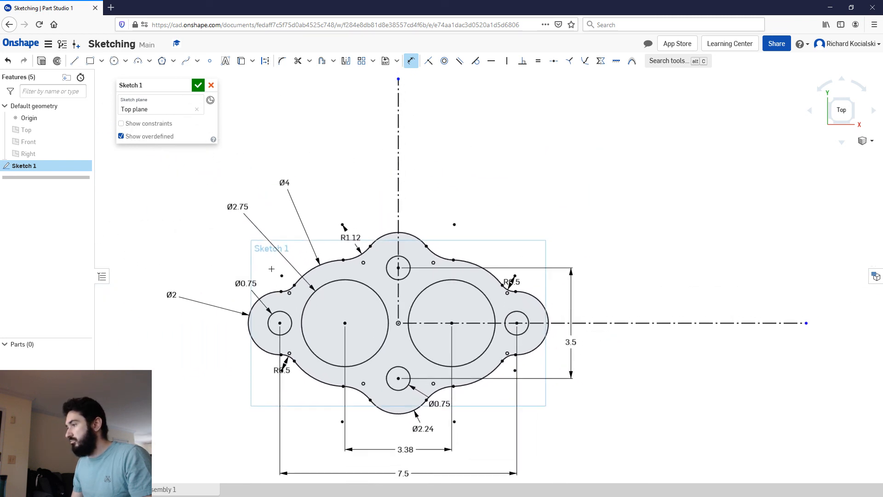
{"action": "middle_click_drag", "start_coordinate": [440, 271], "coordinate": [471, 230]}
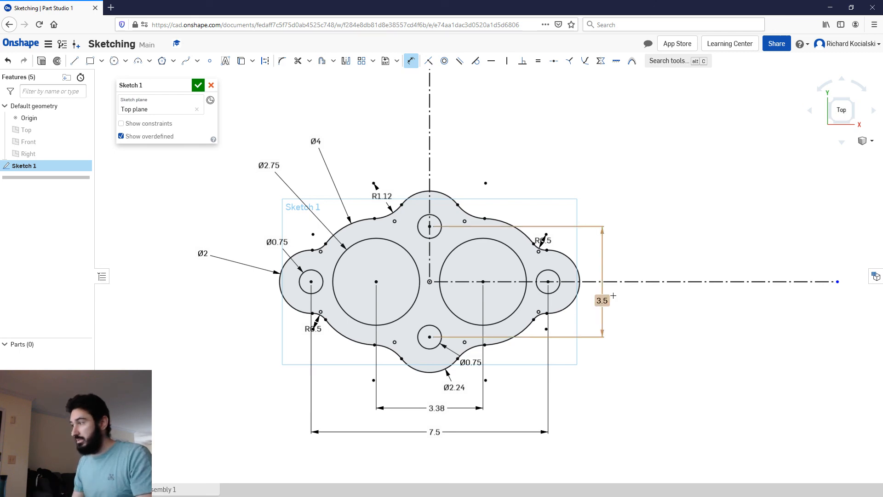
{"action": "middle_click_drag", "start_coordinate": [633, 326], "coordinate": [316, 95]}
{"action": "key", "text": "f"}
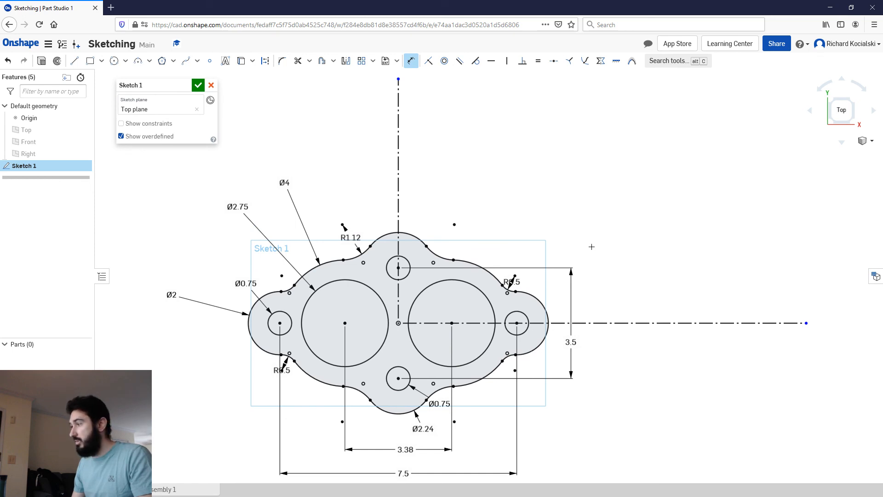
{"action": "mouse_move", "coordinate": [595, 246]}
{"action": "middle_mouse_down"}
{"action": "mouse_move", "coordinate": [607, 178]}
{"action": "mouse_move", "coordinate": [625, 199]}
{"action": "middle_mouse_up"}
{"action": "scroll", "coordinate": [624, 198], "scroll_direction": "down", "scroll_amount": 2}
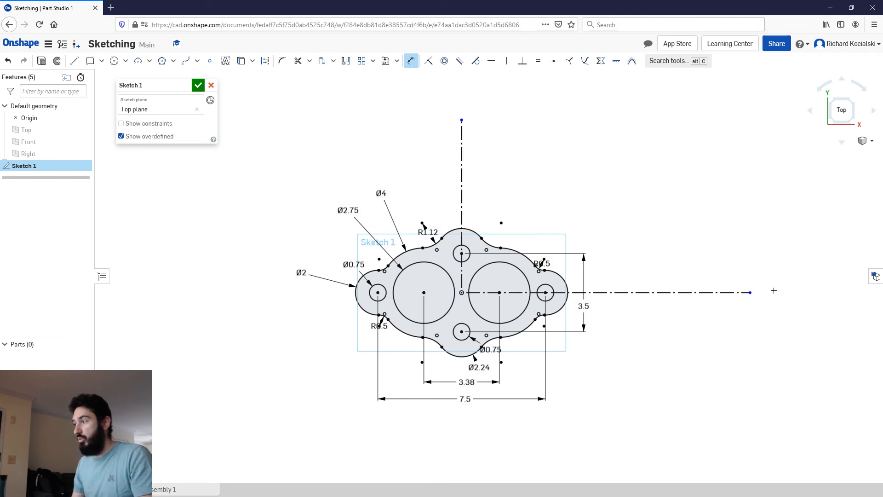
{"action": "mouse_move", "coordinate": [689, 284]}
{"action": "middle_mouse_down"}
{"action": "mouse_move", "coordinate": [650, 279]}
{"action": "mouse_move", "coordinate": [290, 131]}
{"action": "middle_mouse_up"}
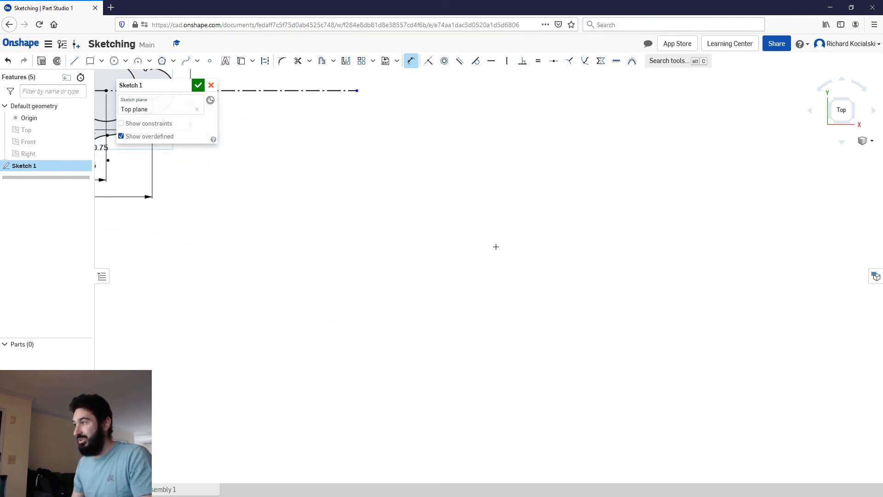
Step: Finish the gasket sketch with the whole profile fitted in view
{"action": "key", "text": "f"}
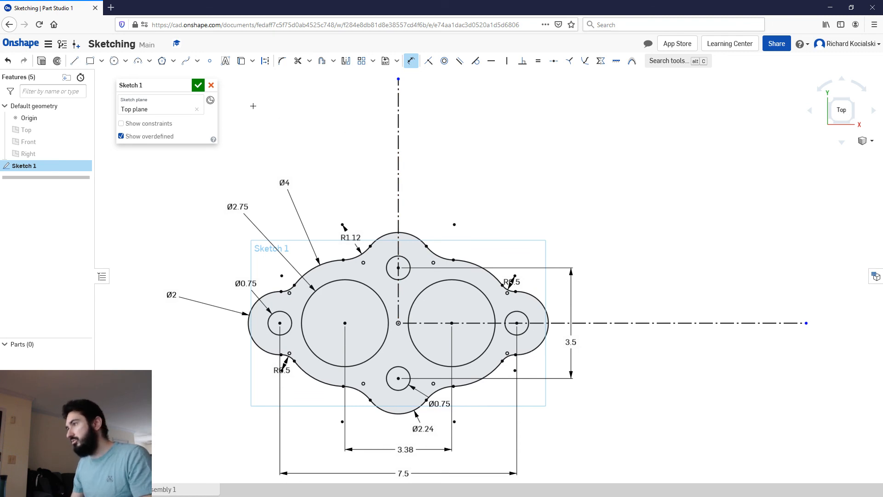
{"action": "left_click", "coordinate": [197, 86]}
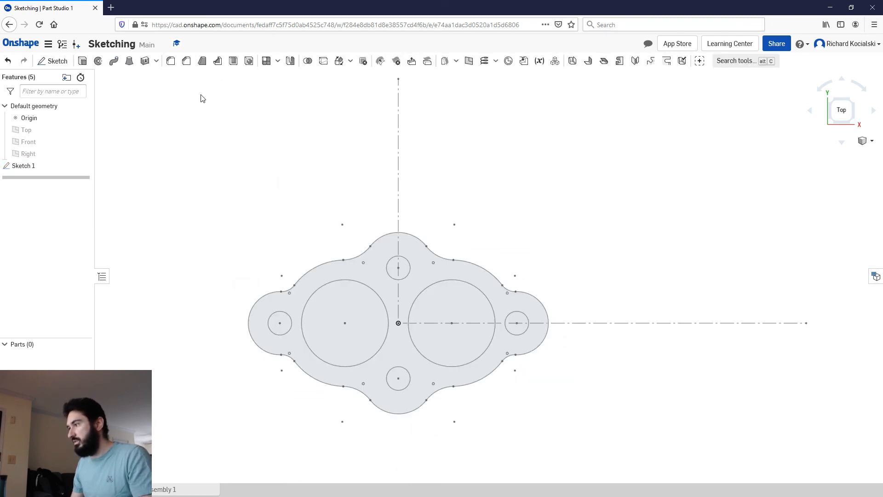
Step: Reopen Sketch 1 for editing and close it again without making changes
{"action": "right_click", "coordinate": [34, 167]}
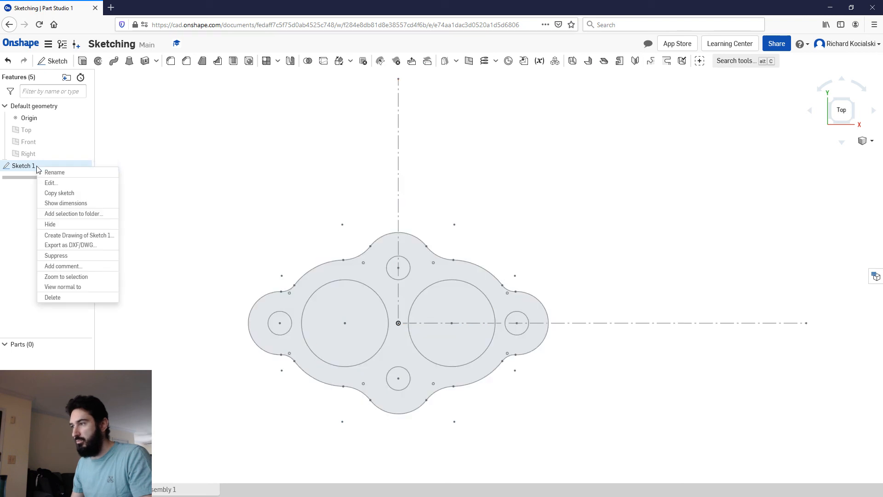
{"action": "left_click", "coordinate": [56, 189]}
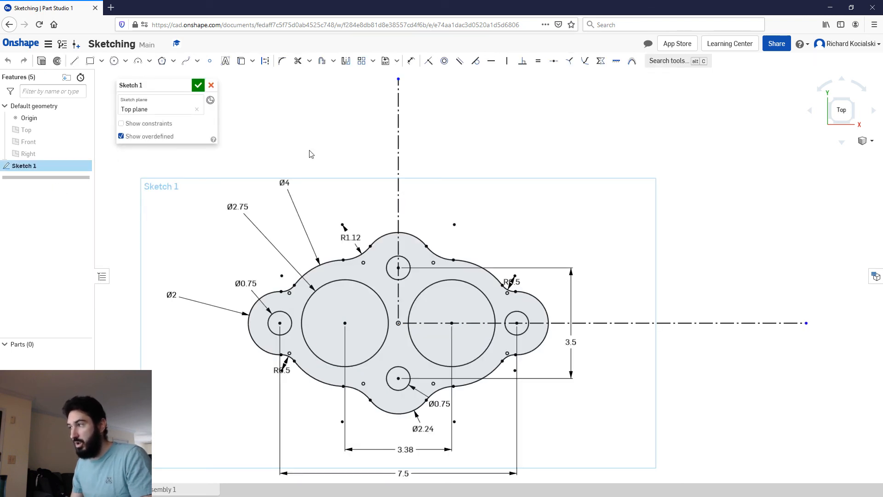
{"action": "left_click", "coordinate": [197, 86]}
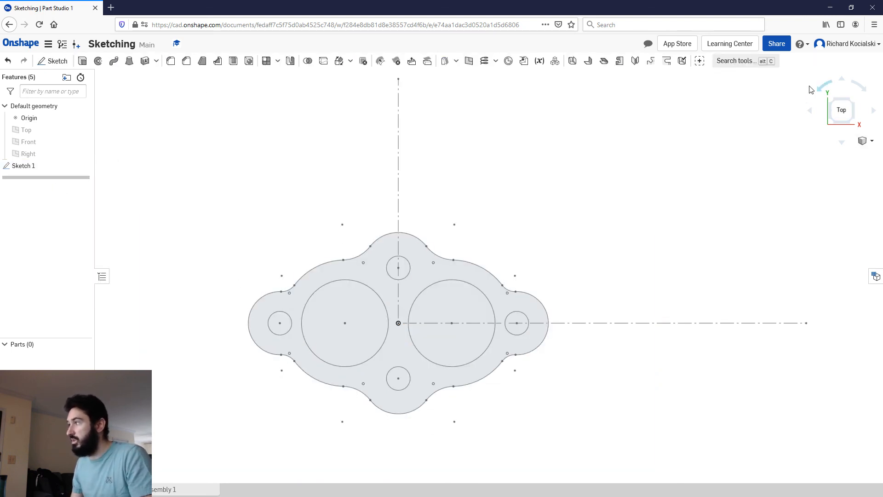